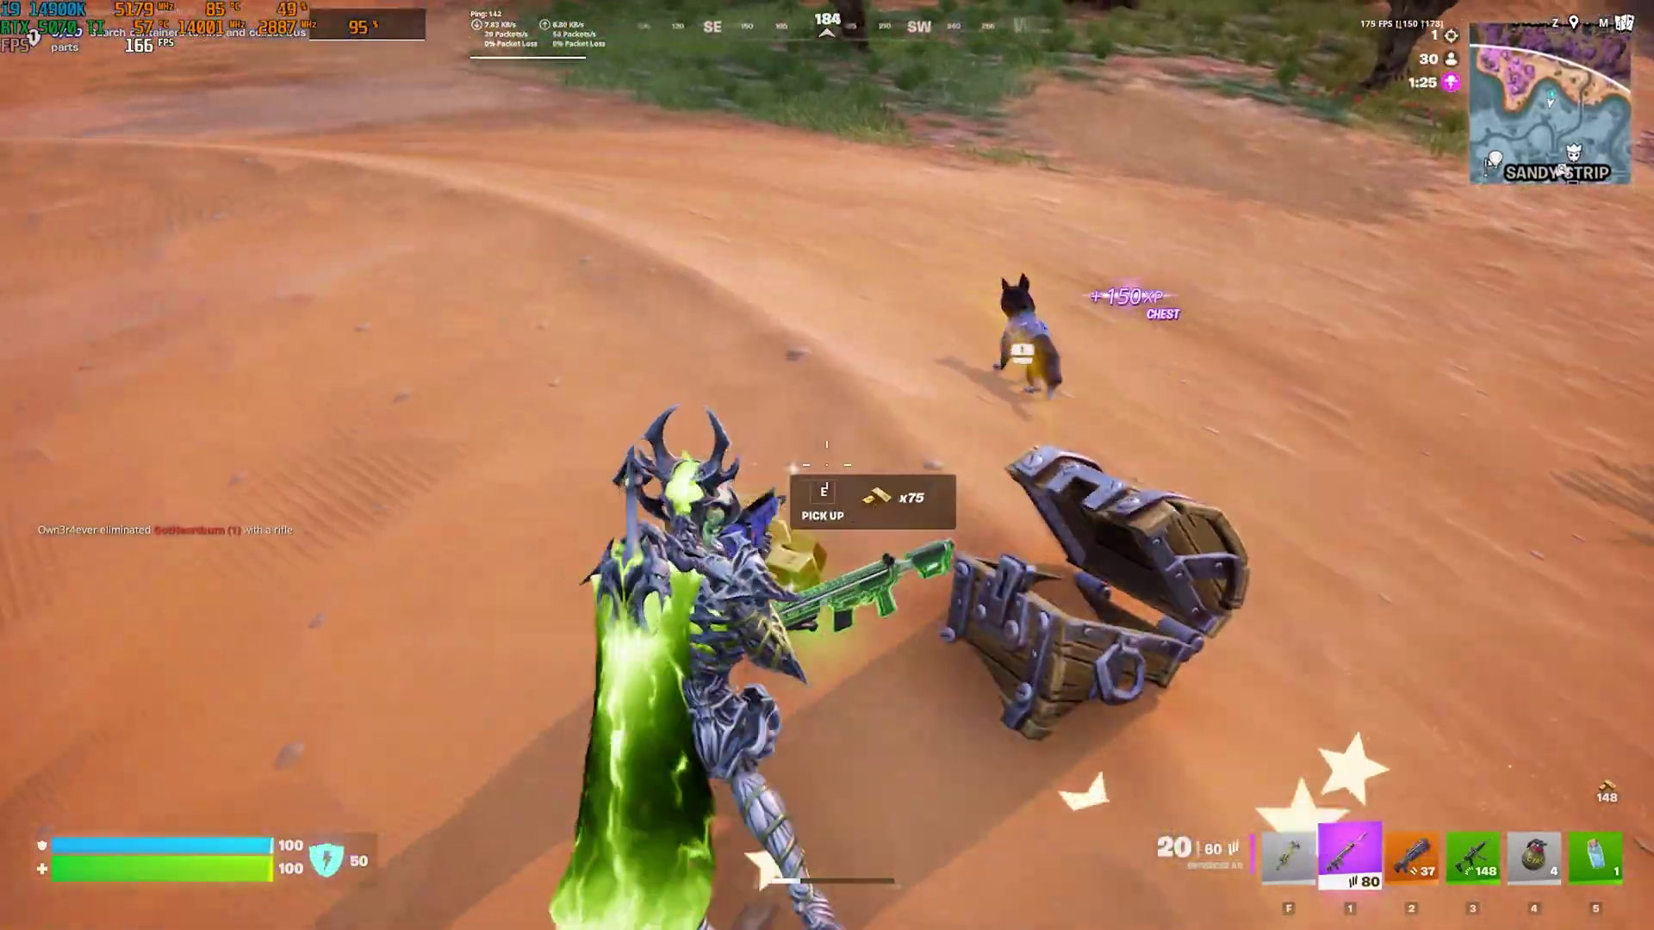
pyautogui.press('w')
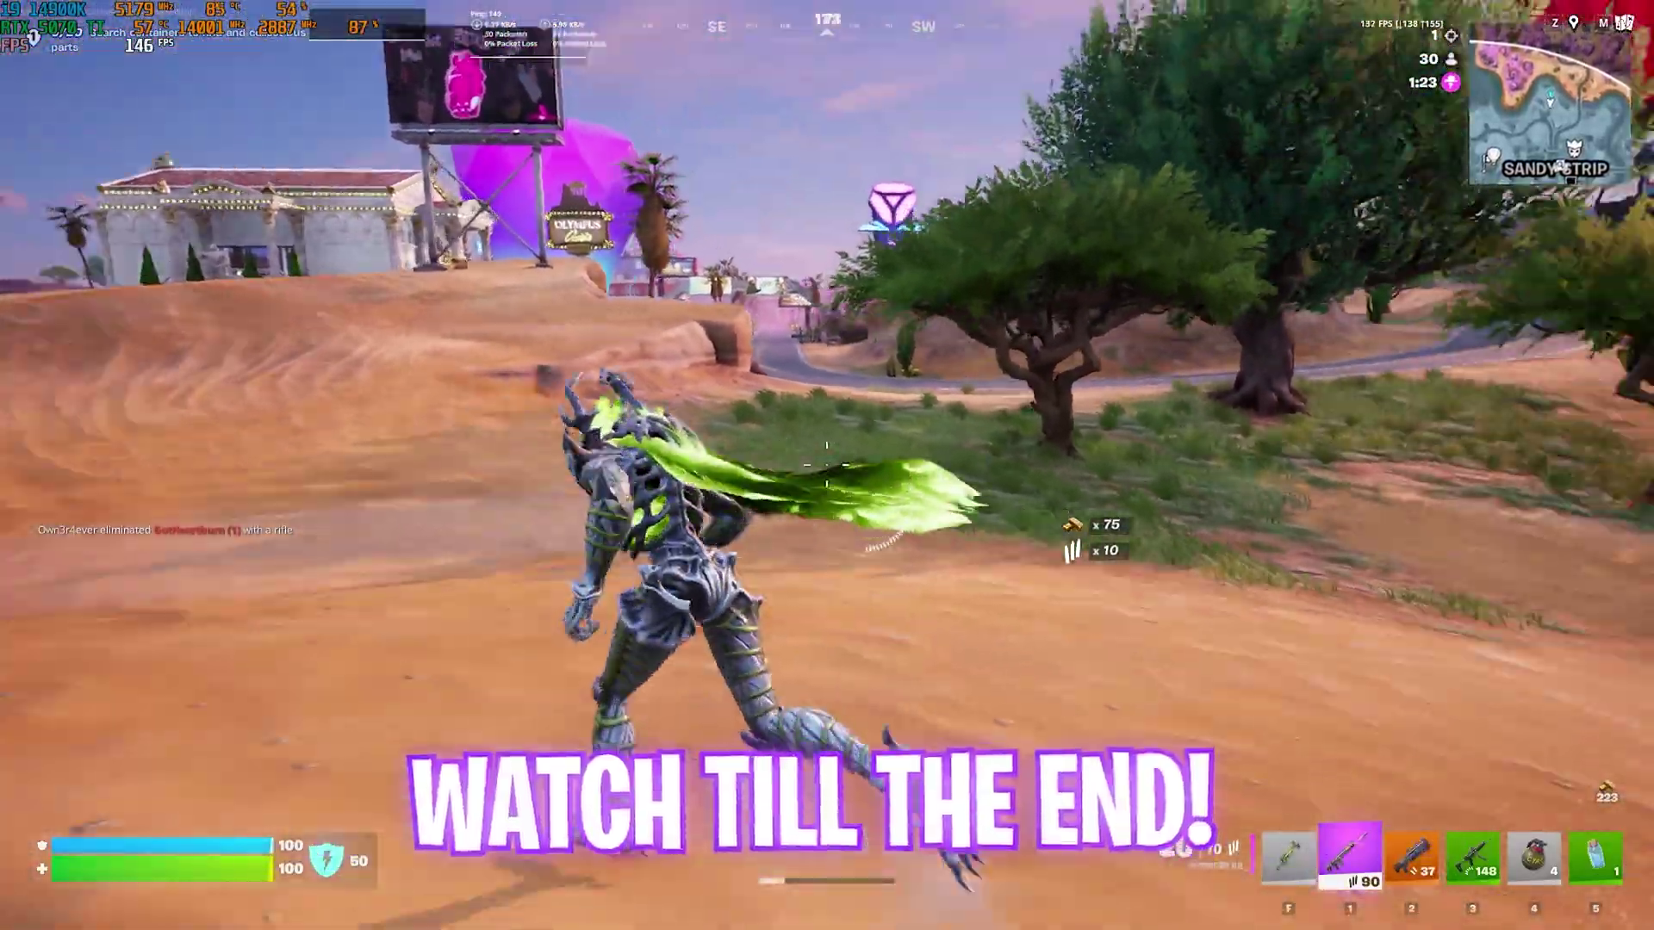
pyautogui.press('w')
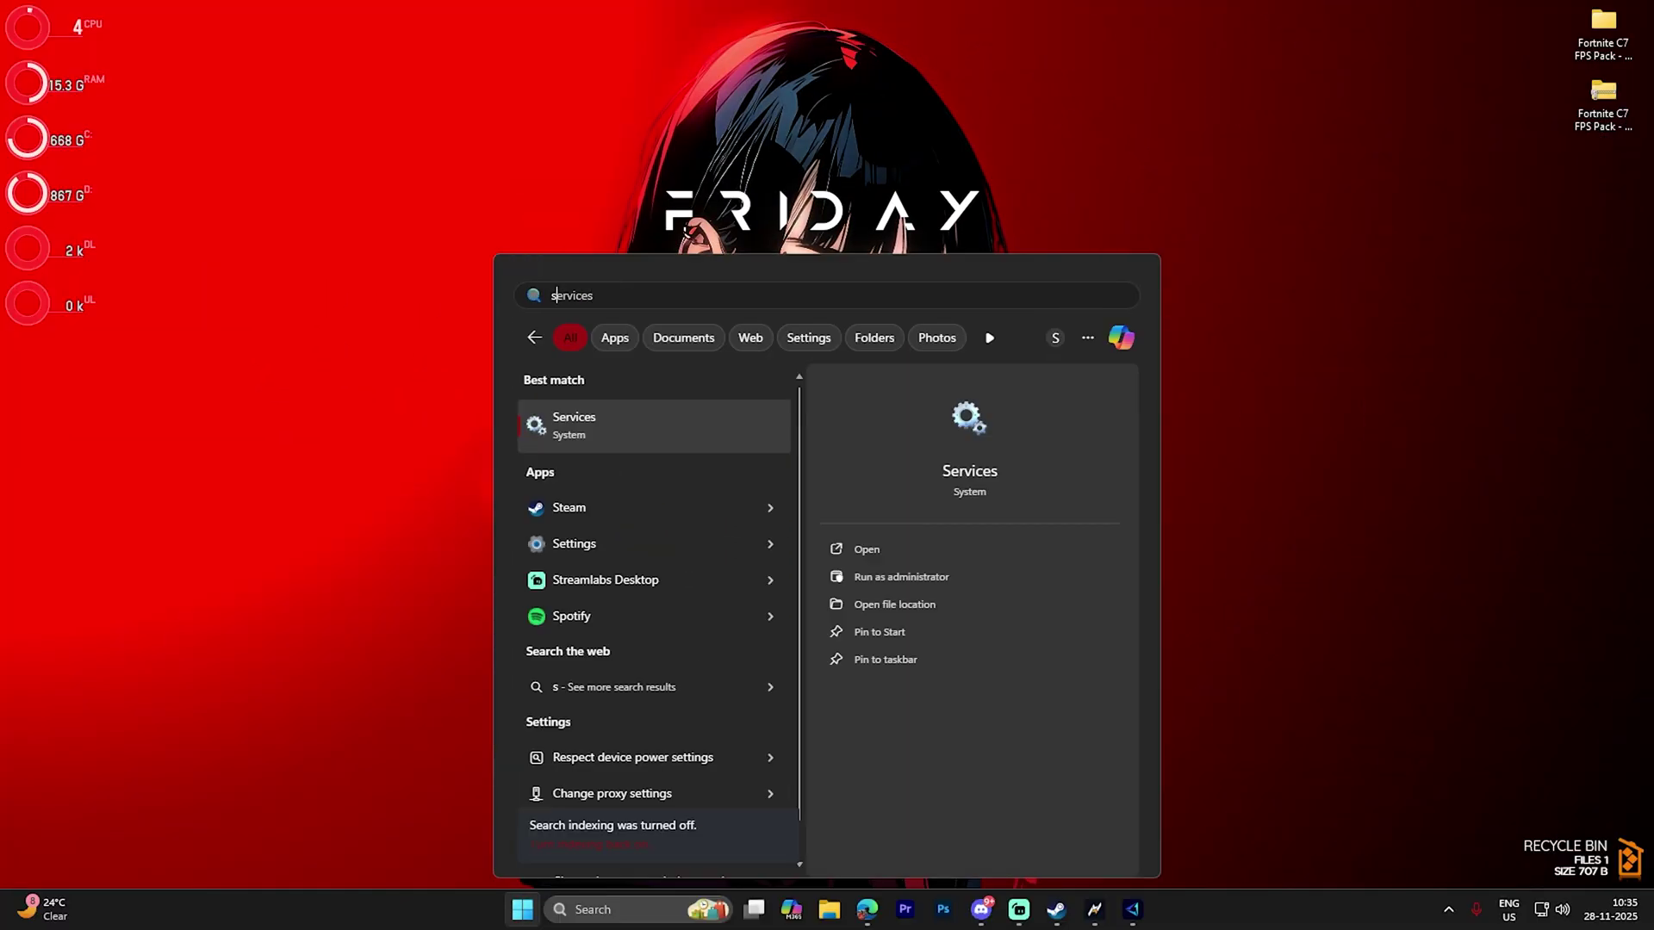
# Open Windows Settings and go to the Personalization colors page to check the transparency effects option
pyautogui.press('Return')
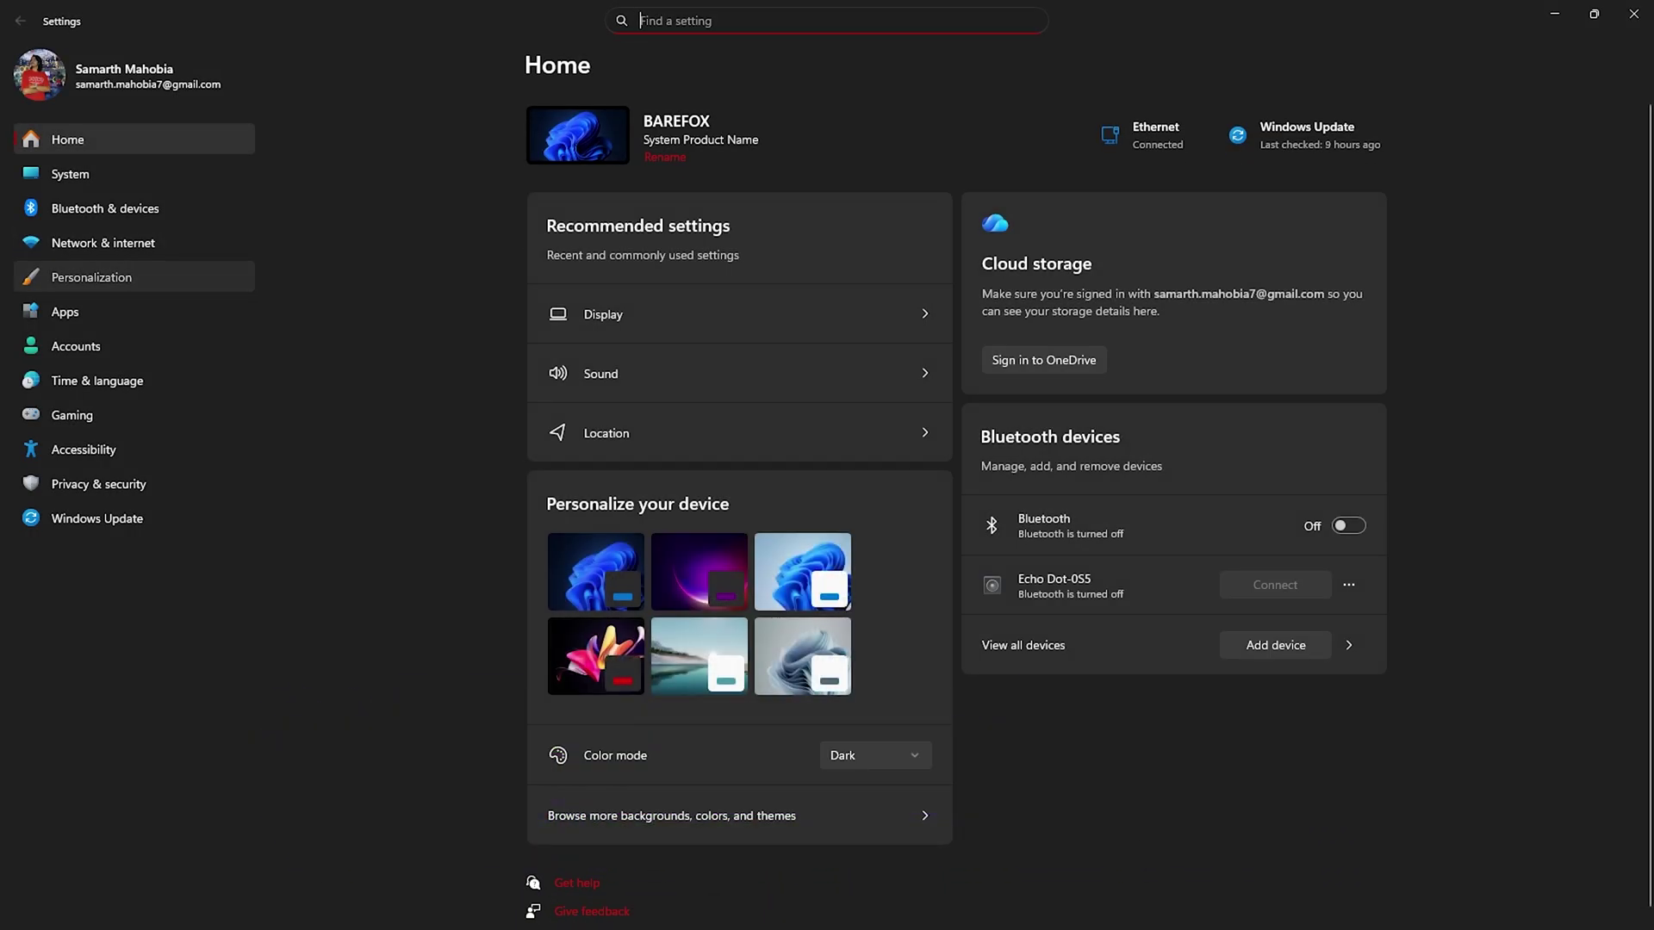
pyautogui.click(92, 278)
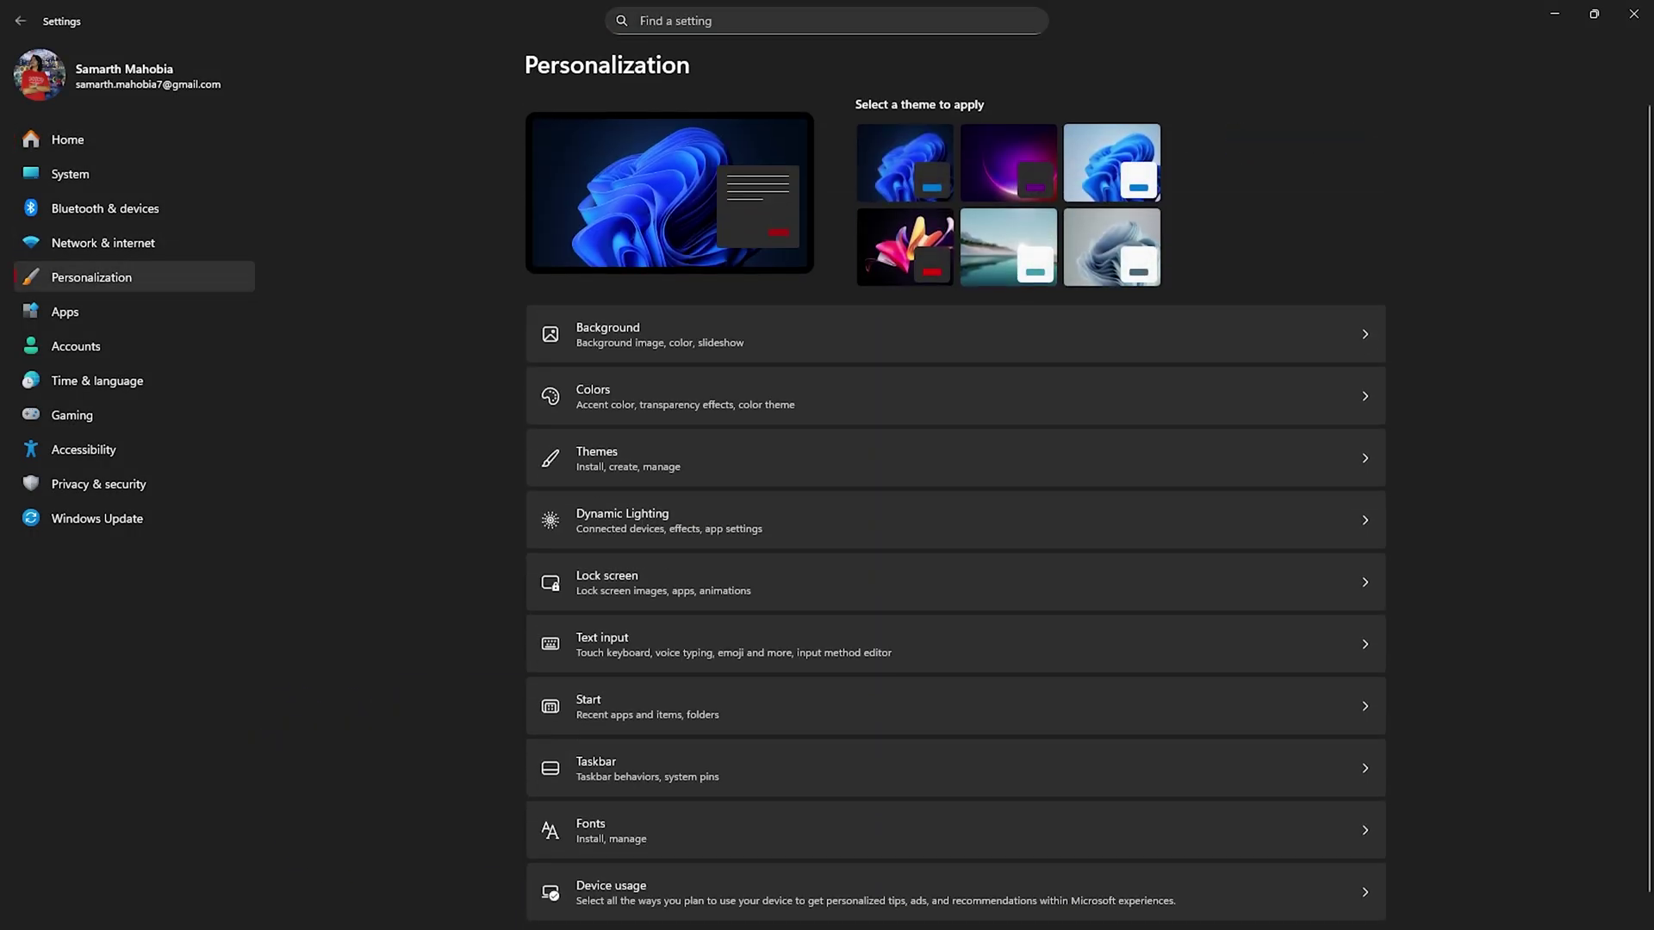
pyautogui.click(689, 396)
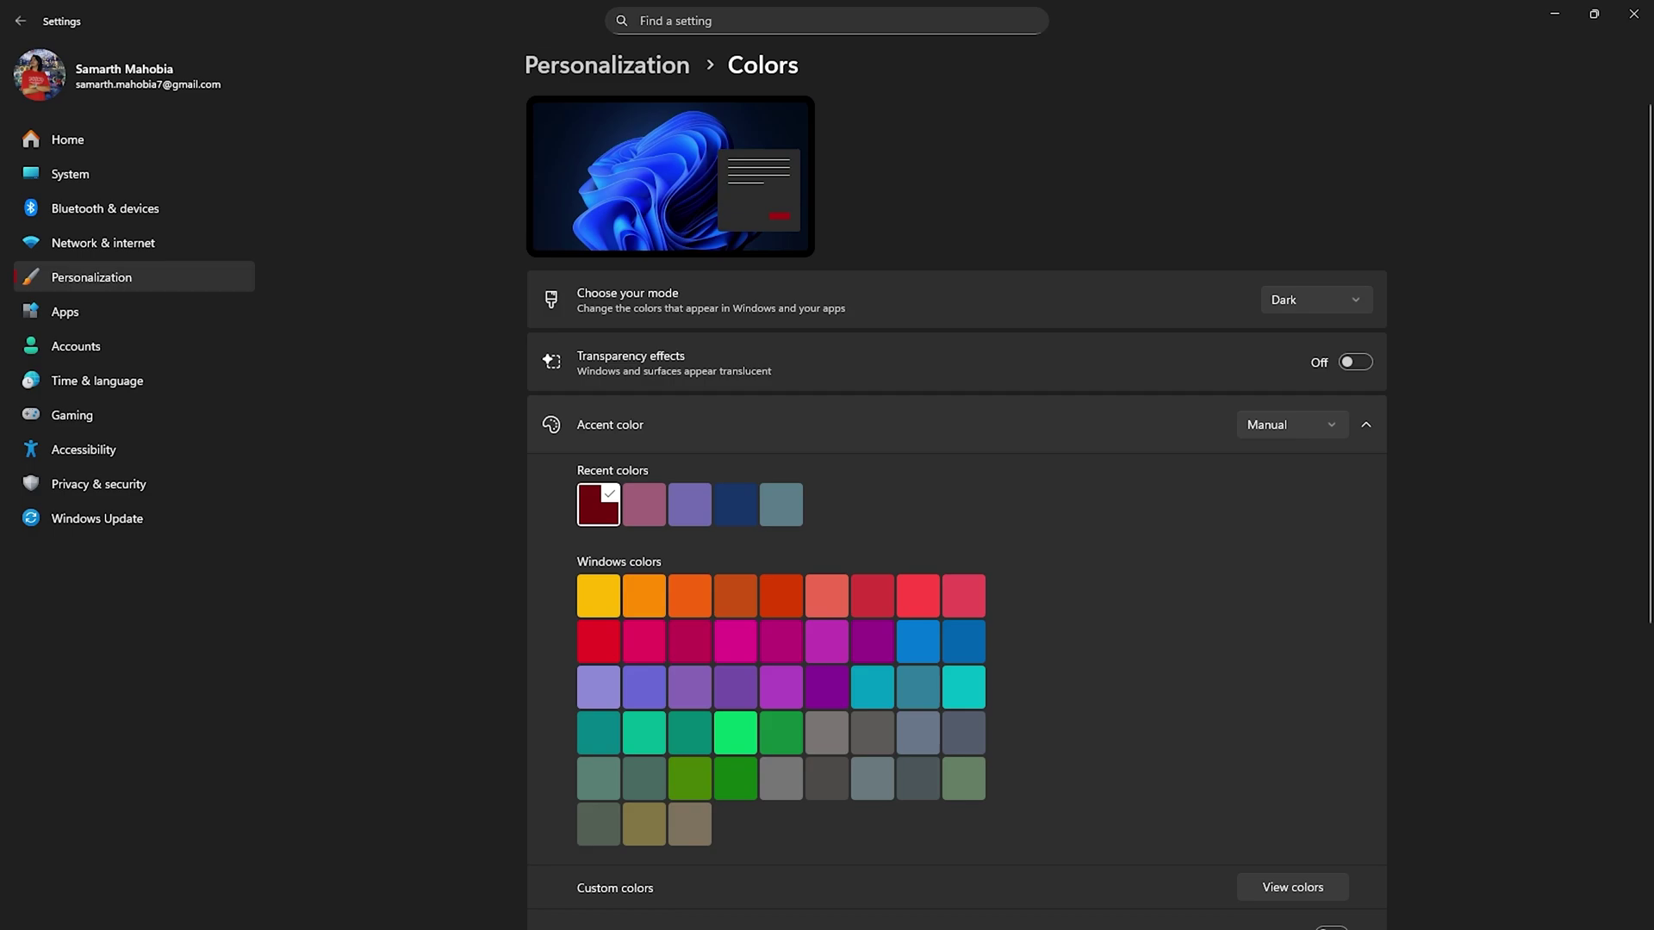
# Check the Game Bar controller option in the Gaming settings and return to the Gaming overview
pyautogui.click(103, 415)
pyautogui.click(654, 131)
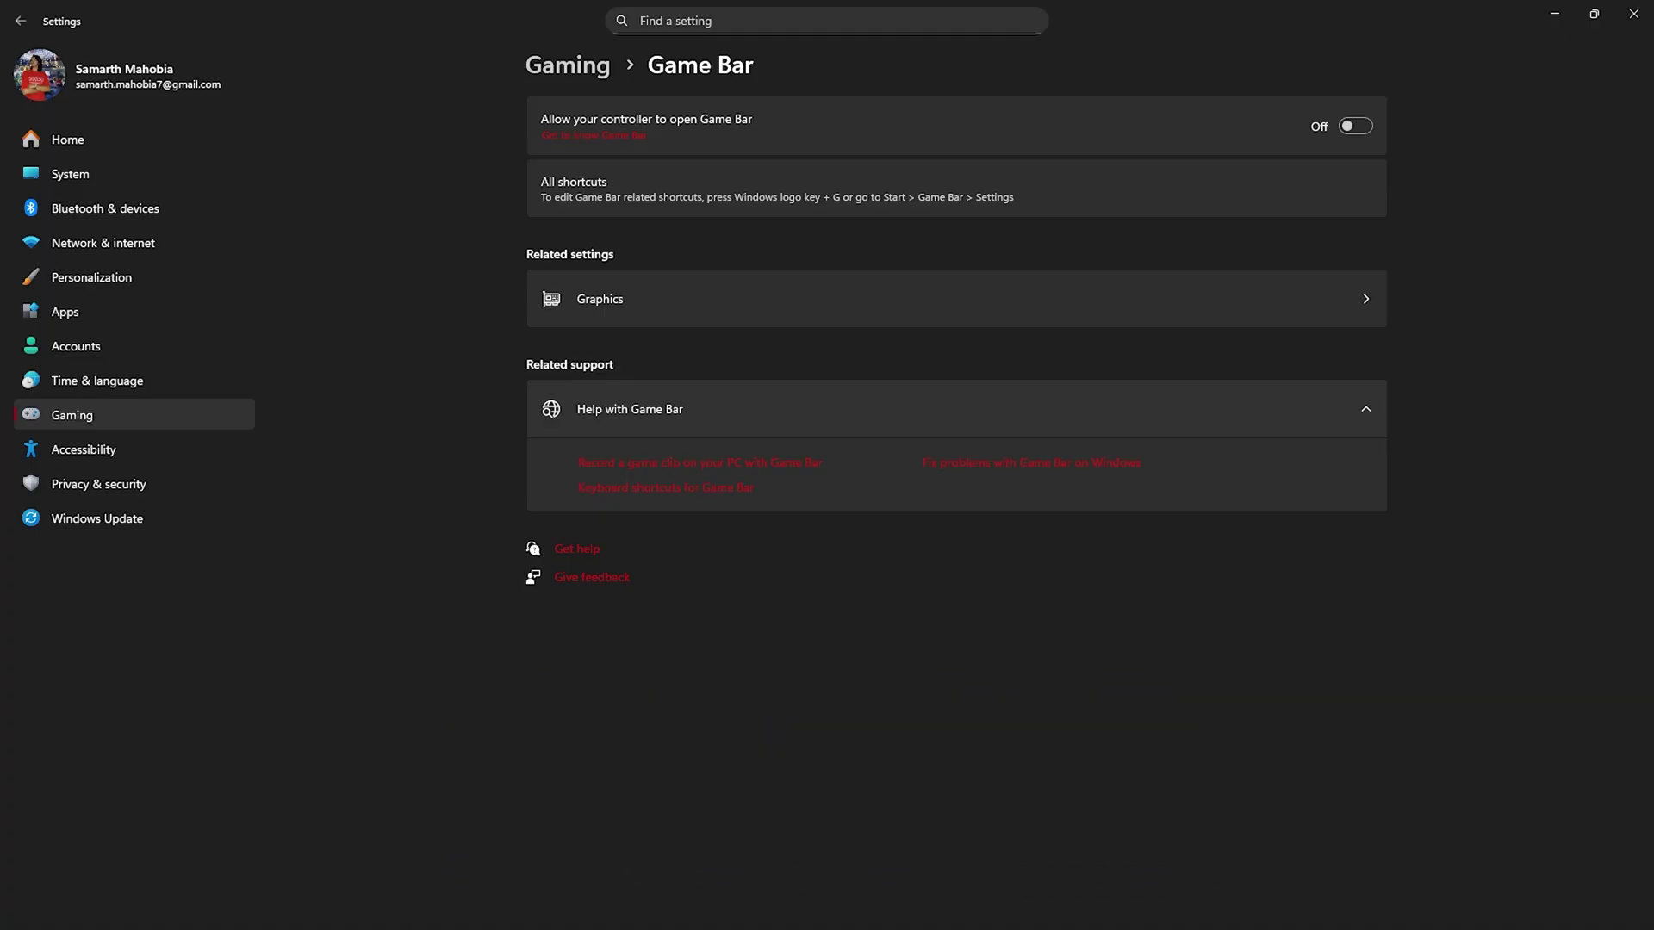
pyautogui.click(568, 66)
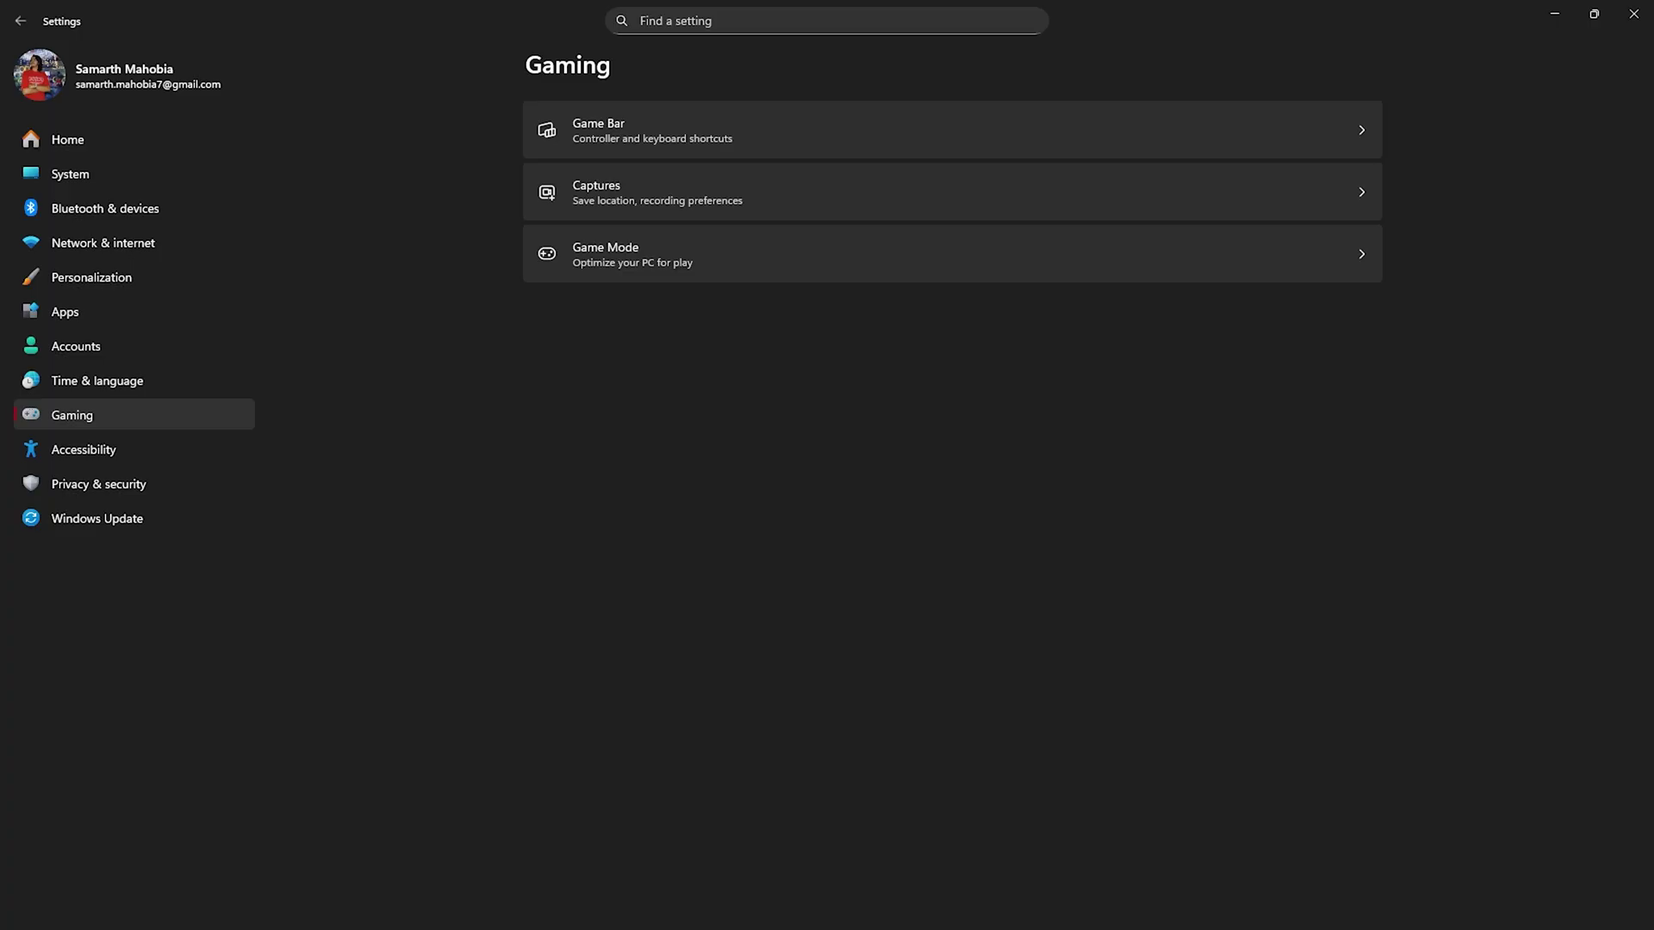
# Check Game Mode, go to its related Graphics settings and expand the advanced graphics settings
pyautogui.click(626, 254)
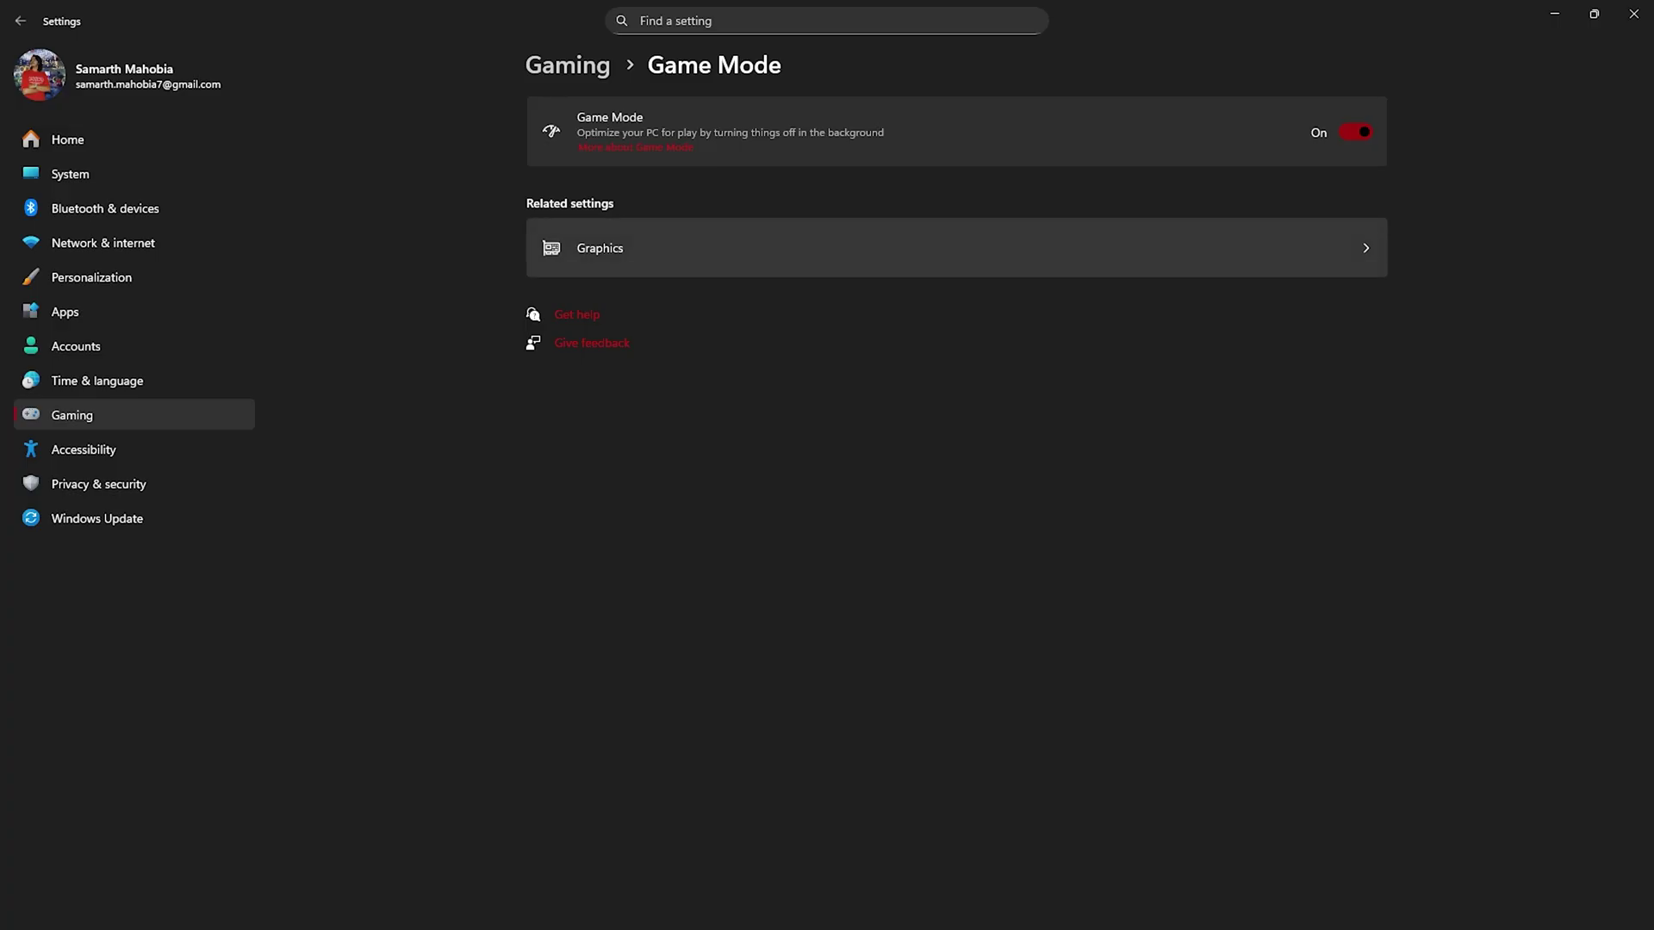
pyautogui.click(956, 248)
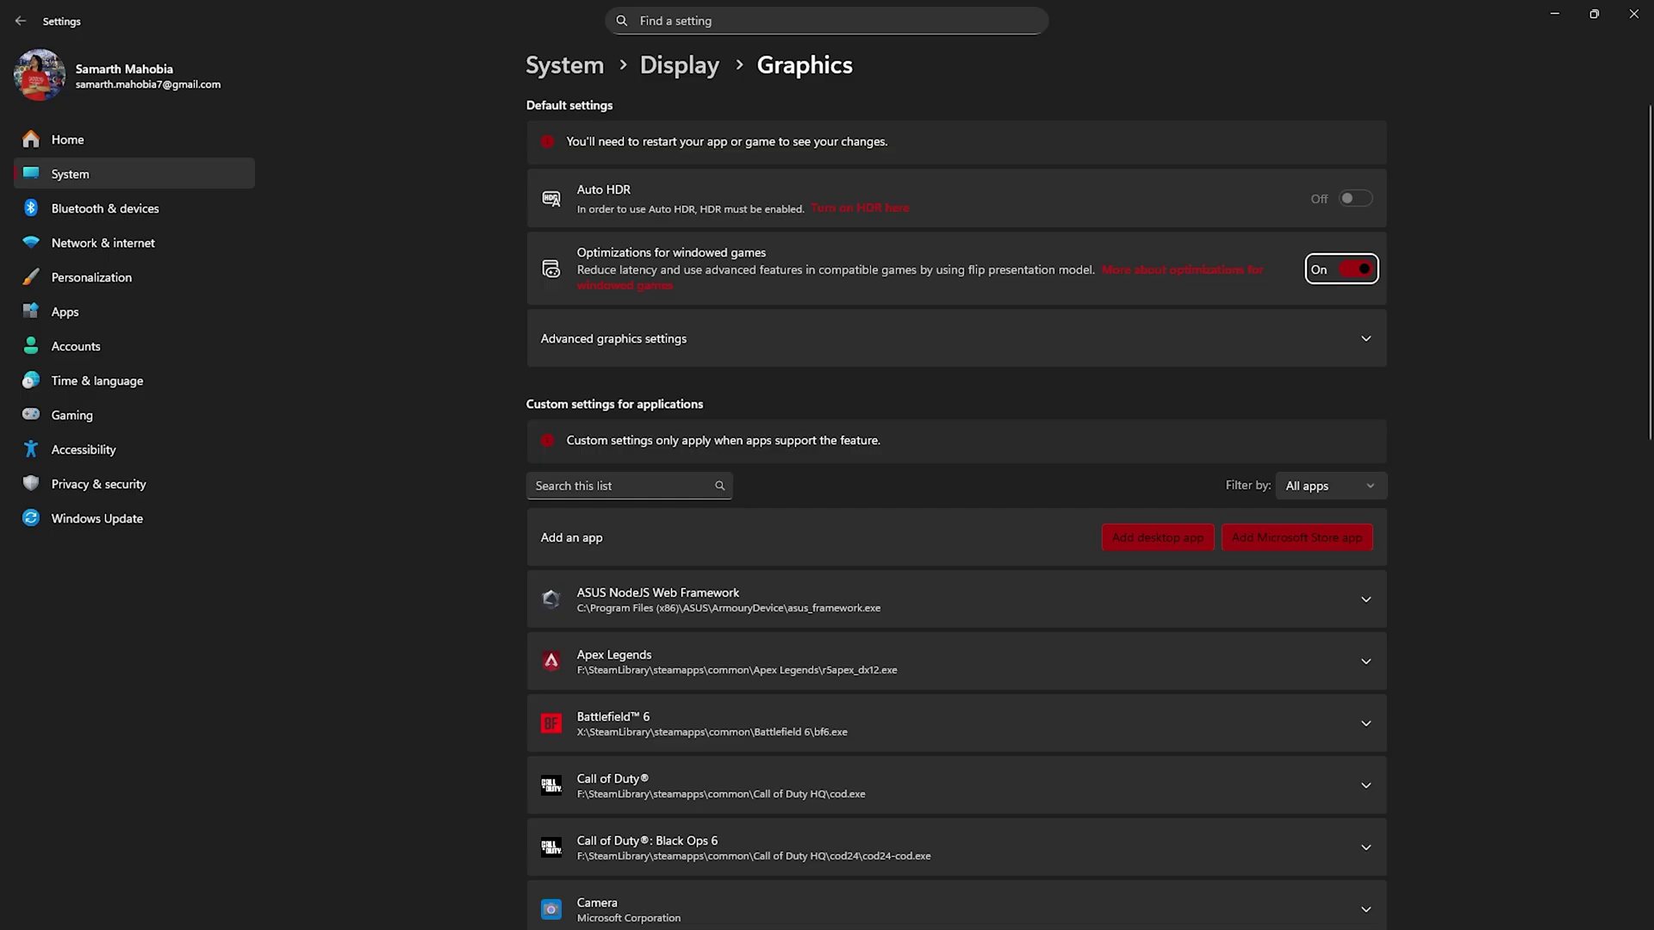
pyautogui.click(956, 339)
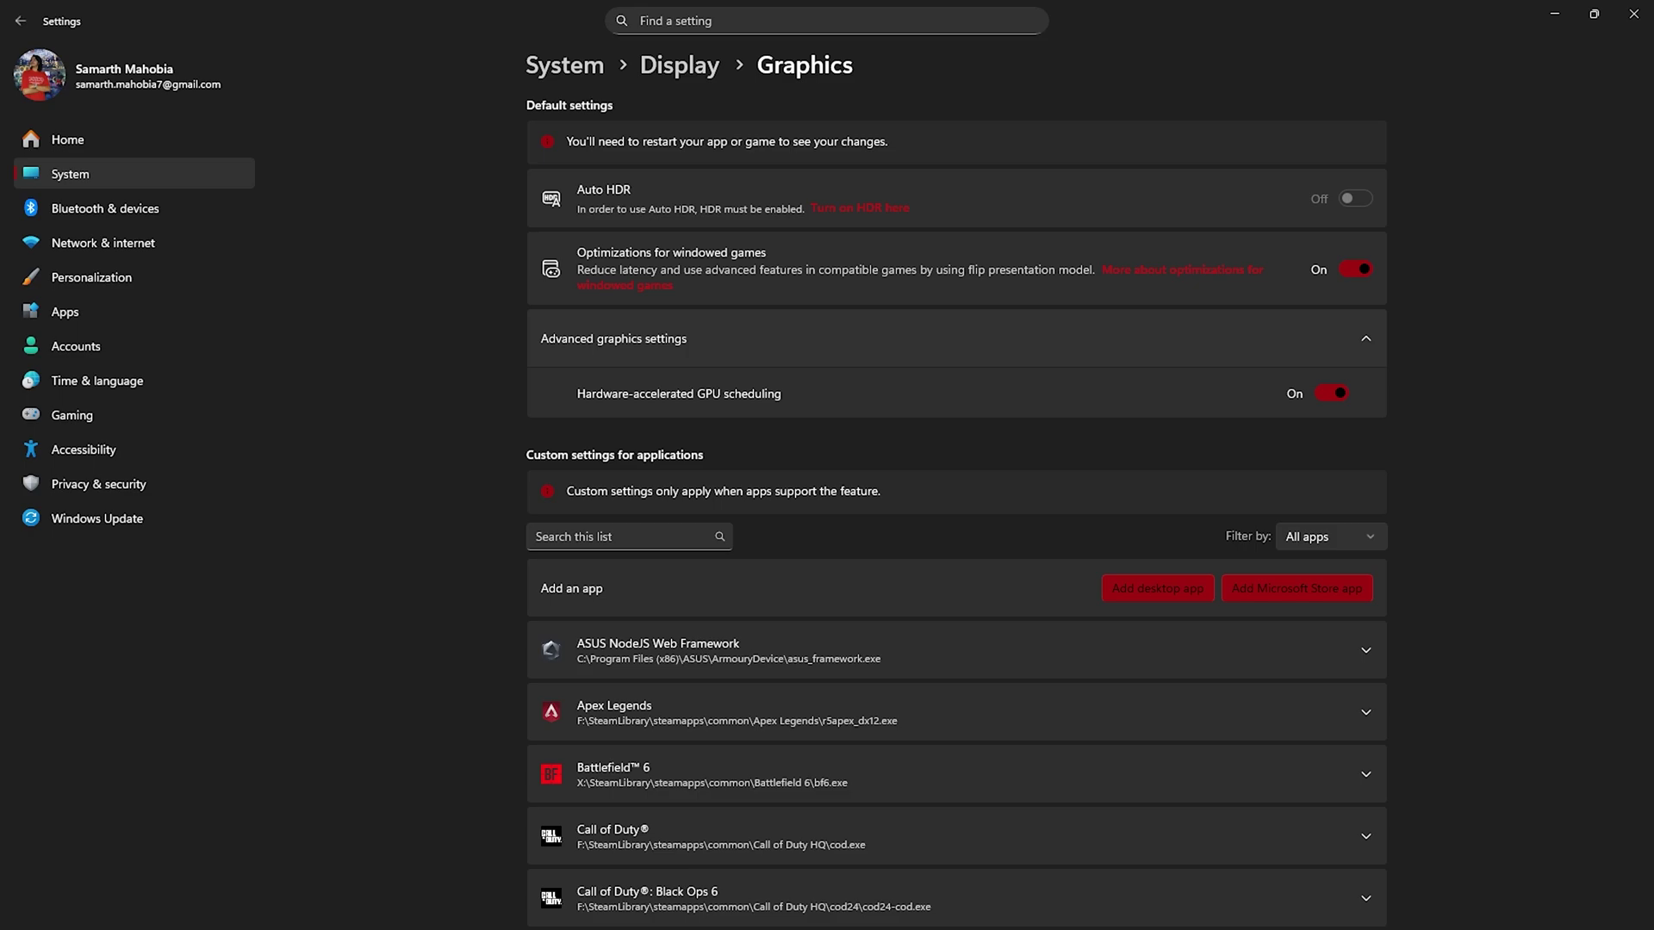
# Start adding a desktop app to the custom graphics settings and browse to the Fortnite\FortniteGame folder on drive D
pyautogui.scroll(-4, 956, 517)
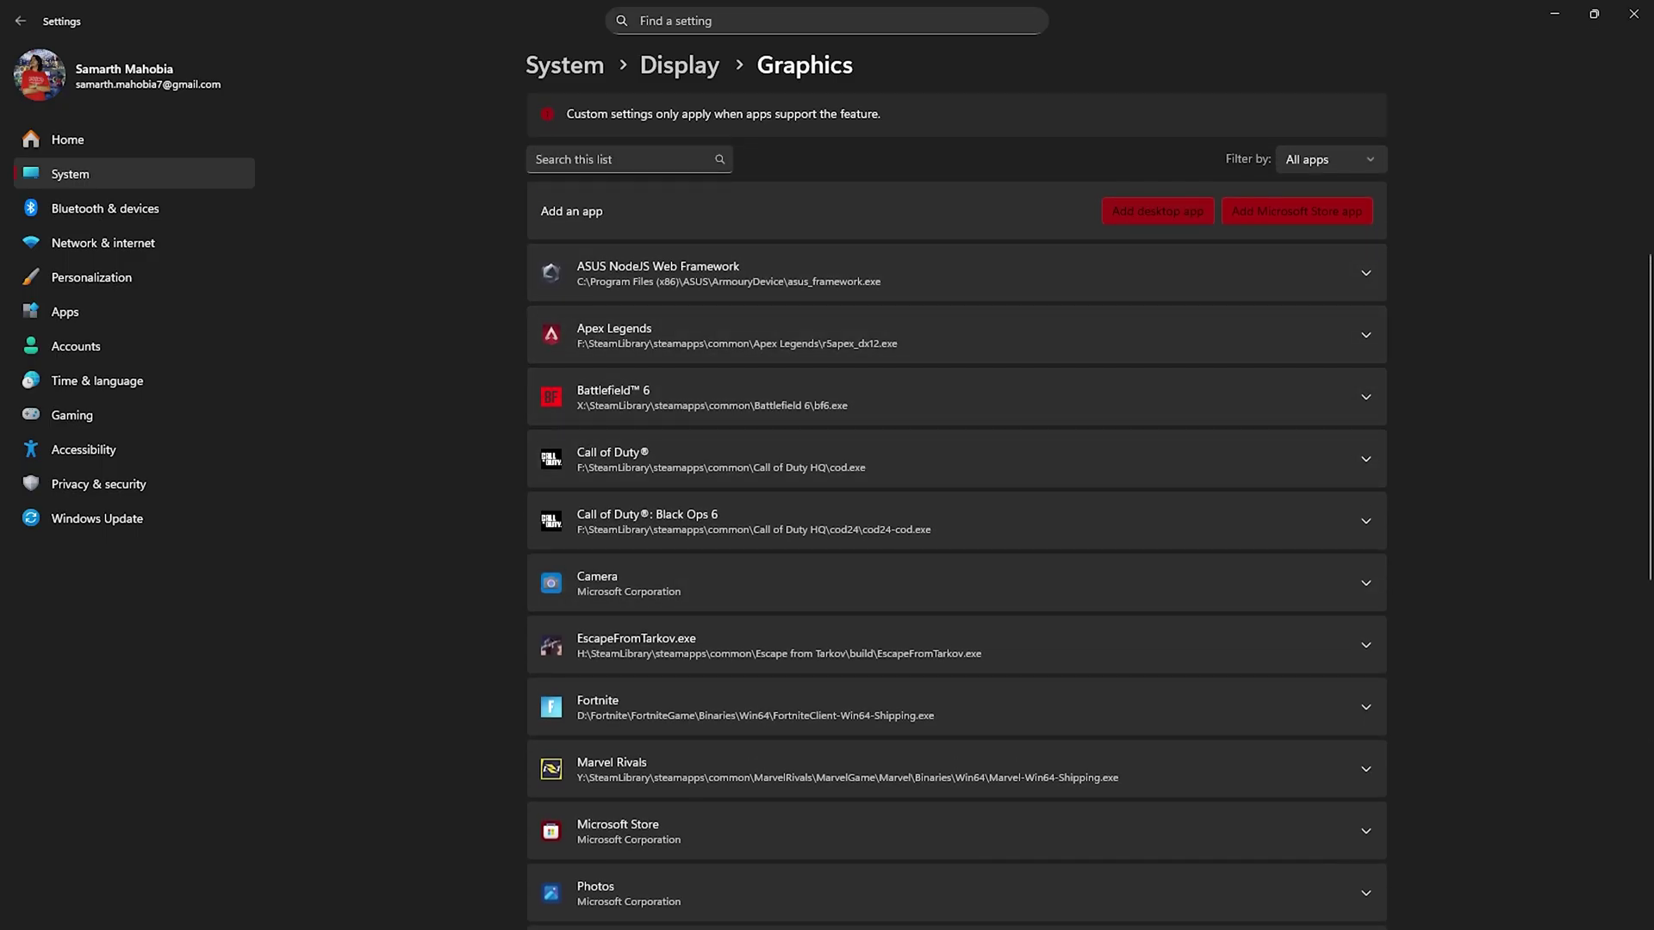
pyautogui.click(1158, 211)
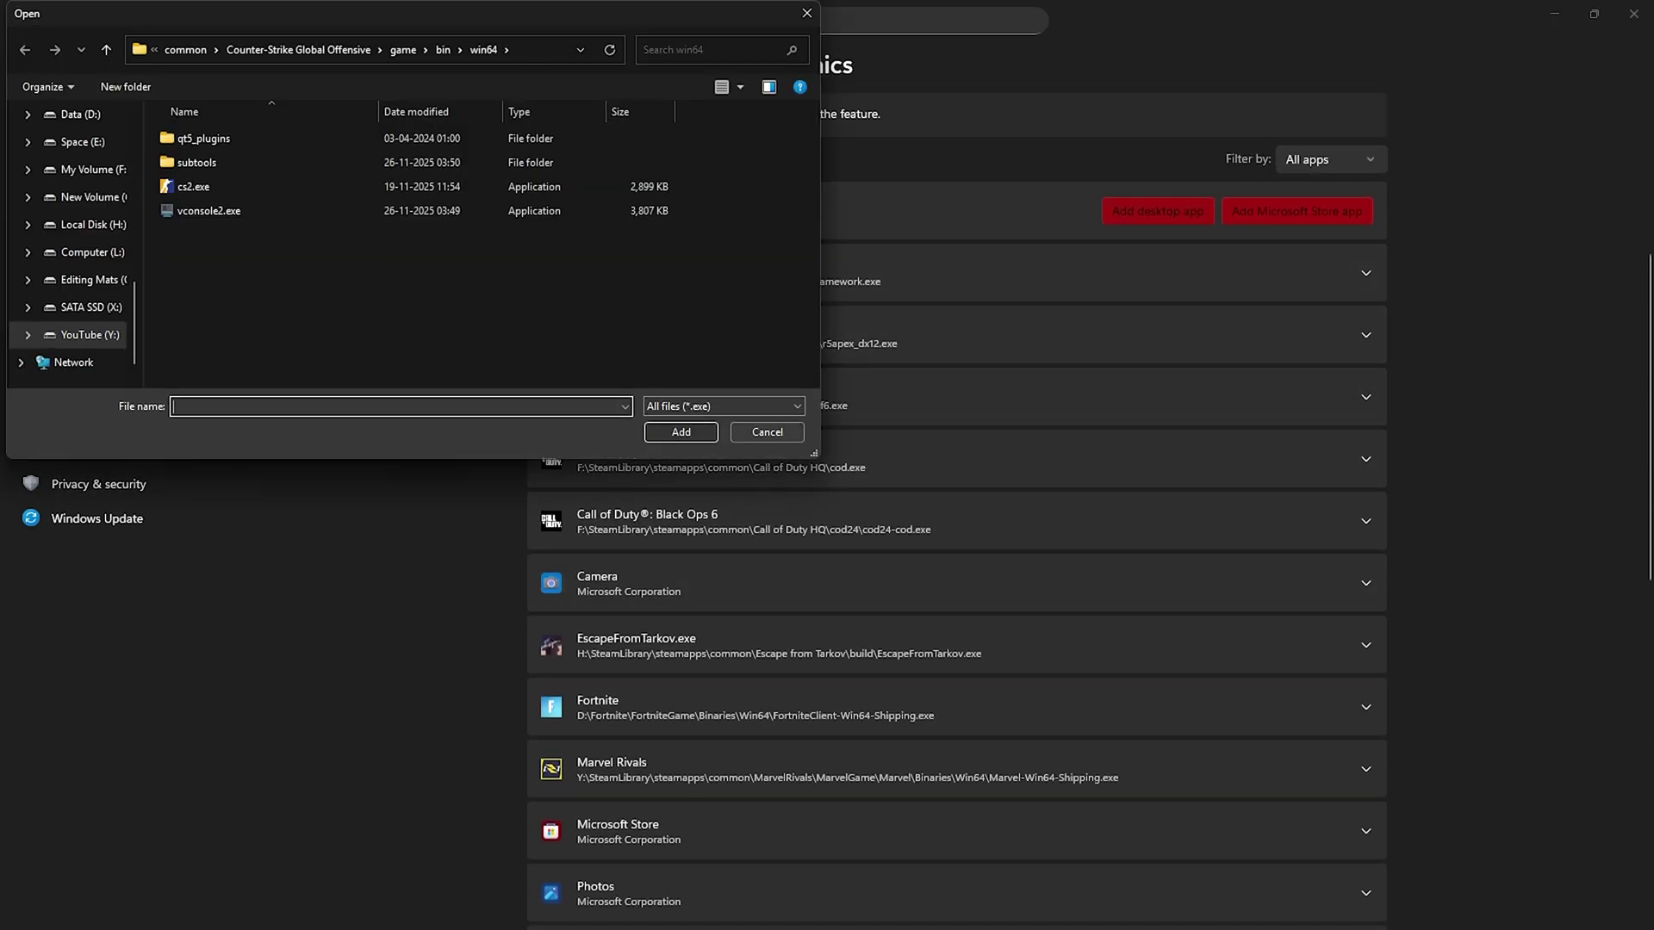
pyautogui.click(81, 115)
pyautogui.click(195, 139)
pyautogui.press('Return')
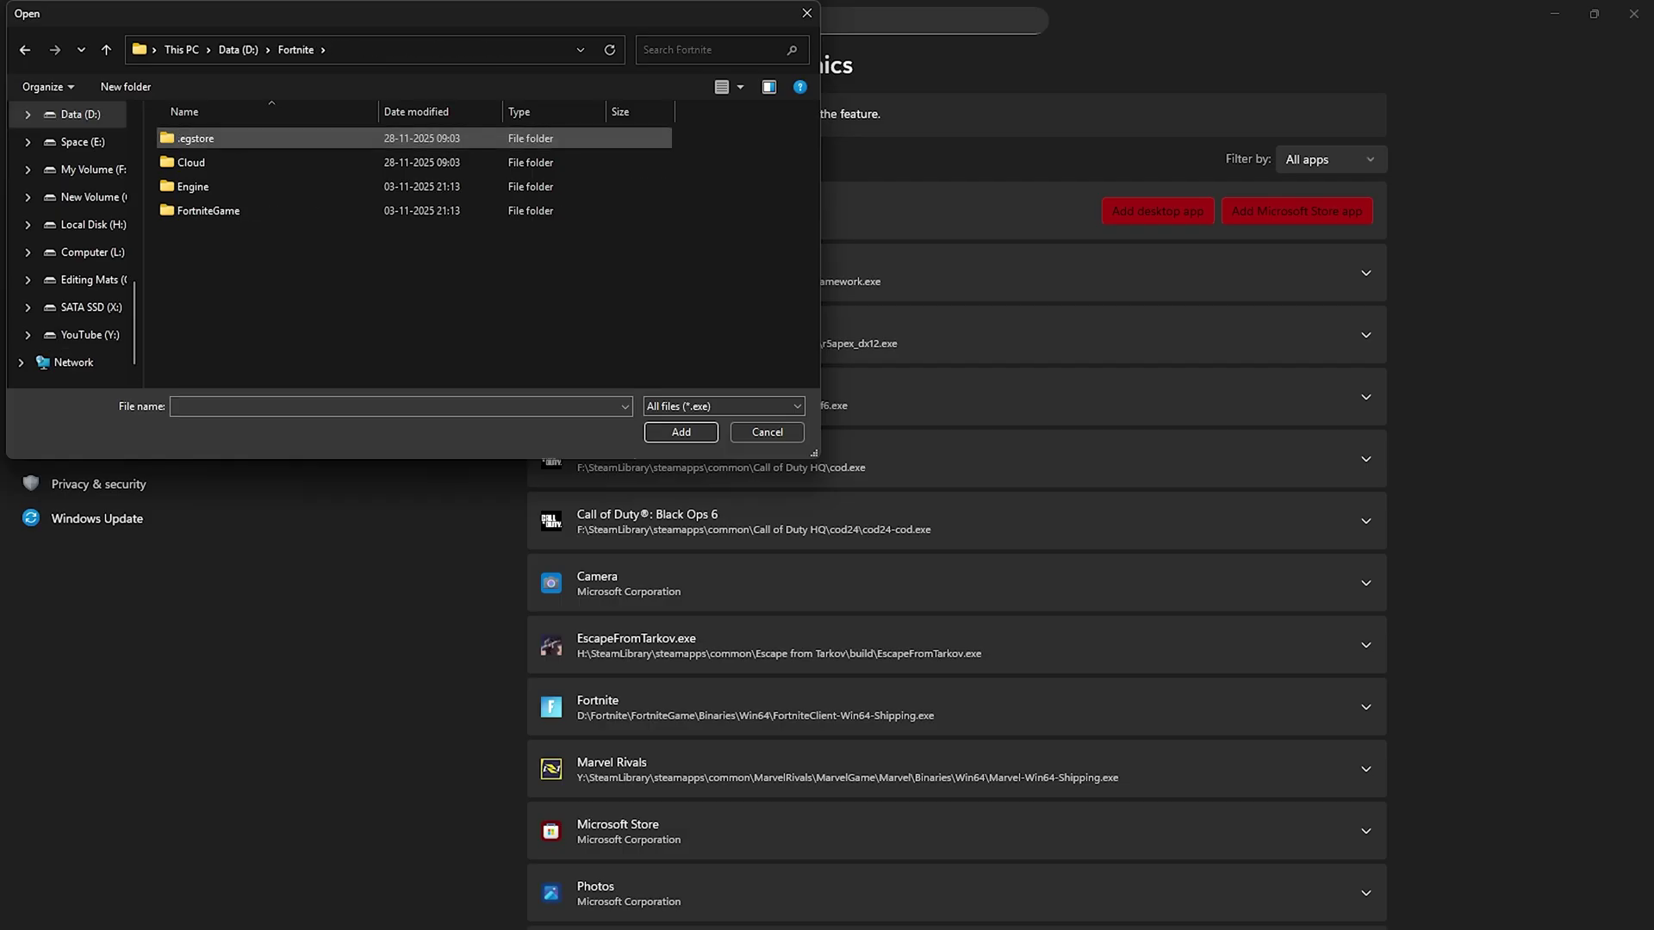
pyautogui.press('Down')
pyautogui.press('Down')
pyautogui.press('Down')
pyautogui.press('Return')
# Go into the Binaries\Win64 folder and add FortniteClient-Win64-Shipping.exe to the graphics app list
pyautogui.press('Down')
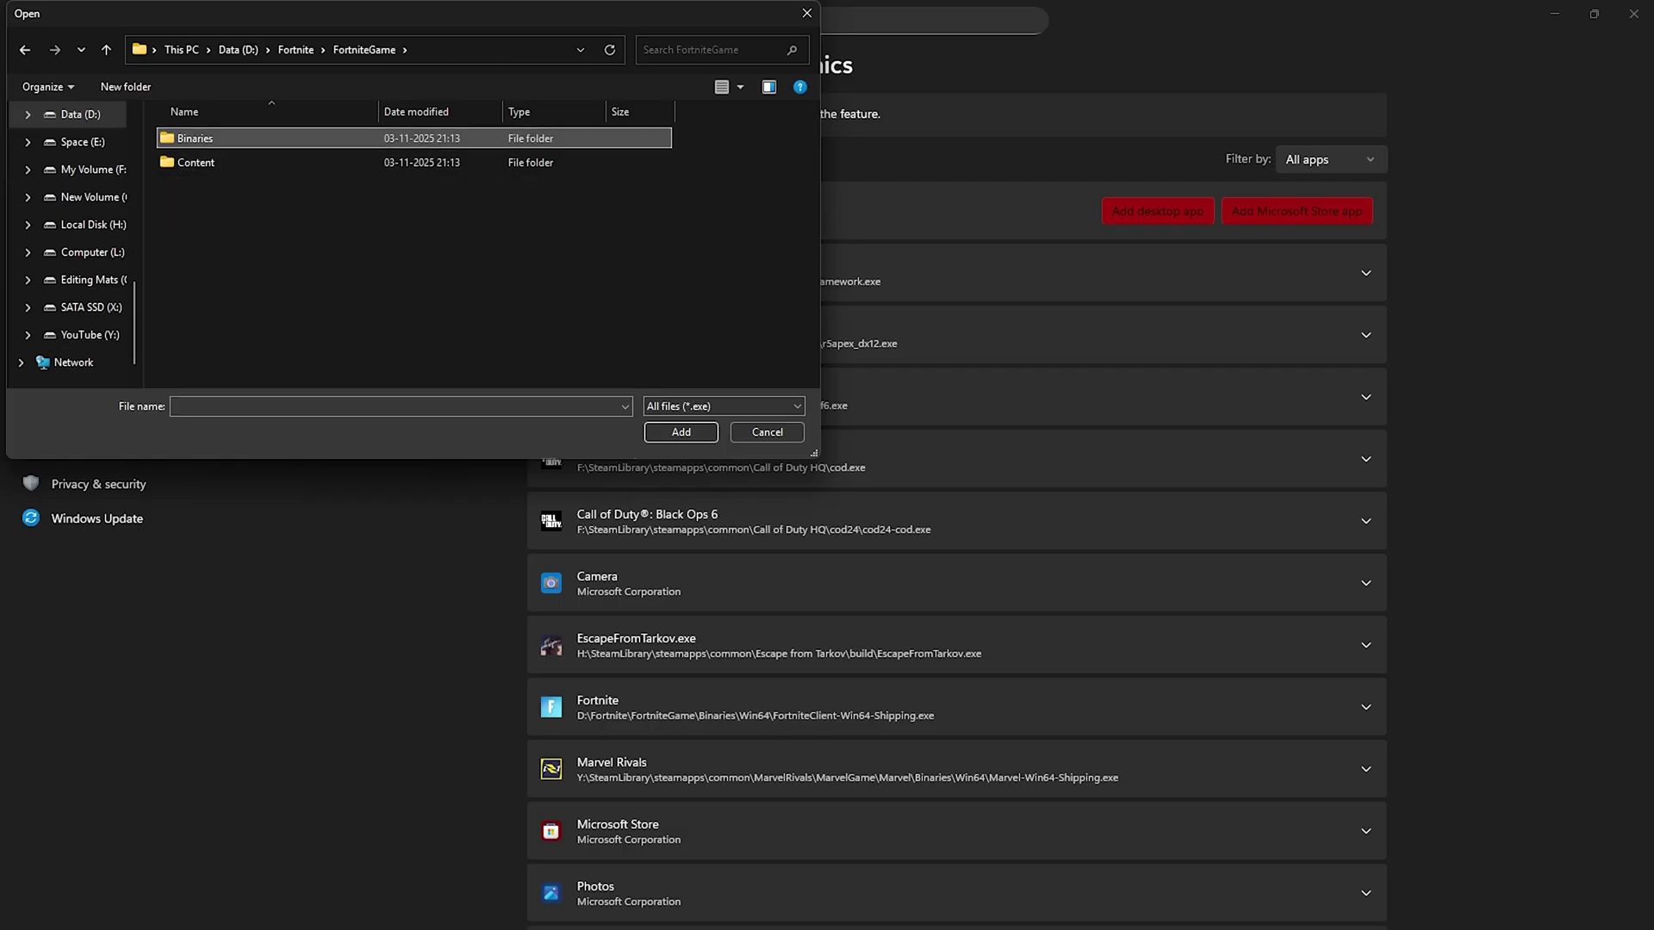
pyautogui.press('Return')
pyautogui.press('Down')
pyautogui.press('Return')
pyautogui.press('Down')
pyautogui.press('Down')
pyautogui.press('Down')
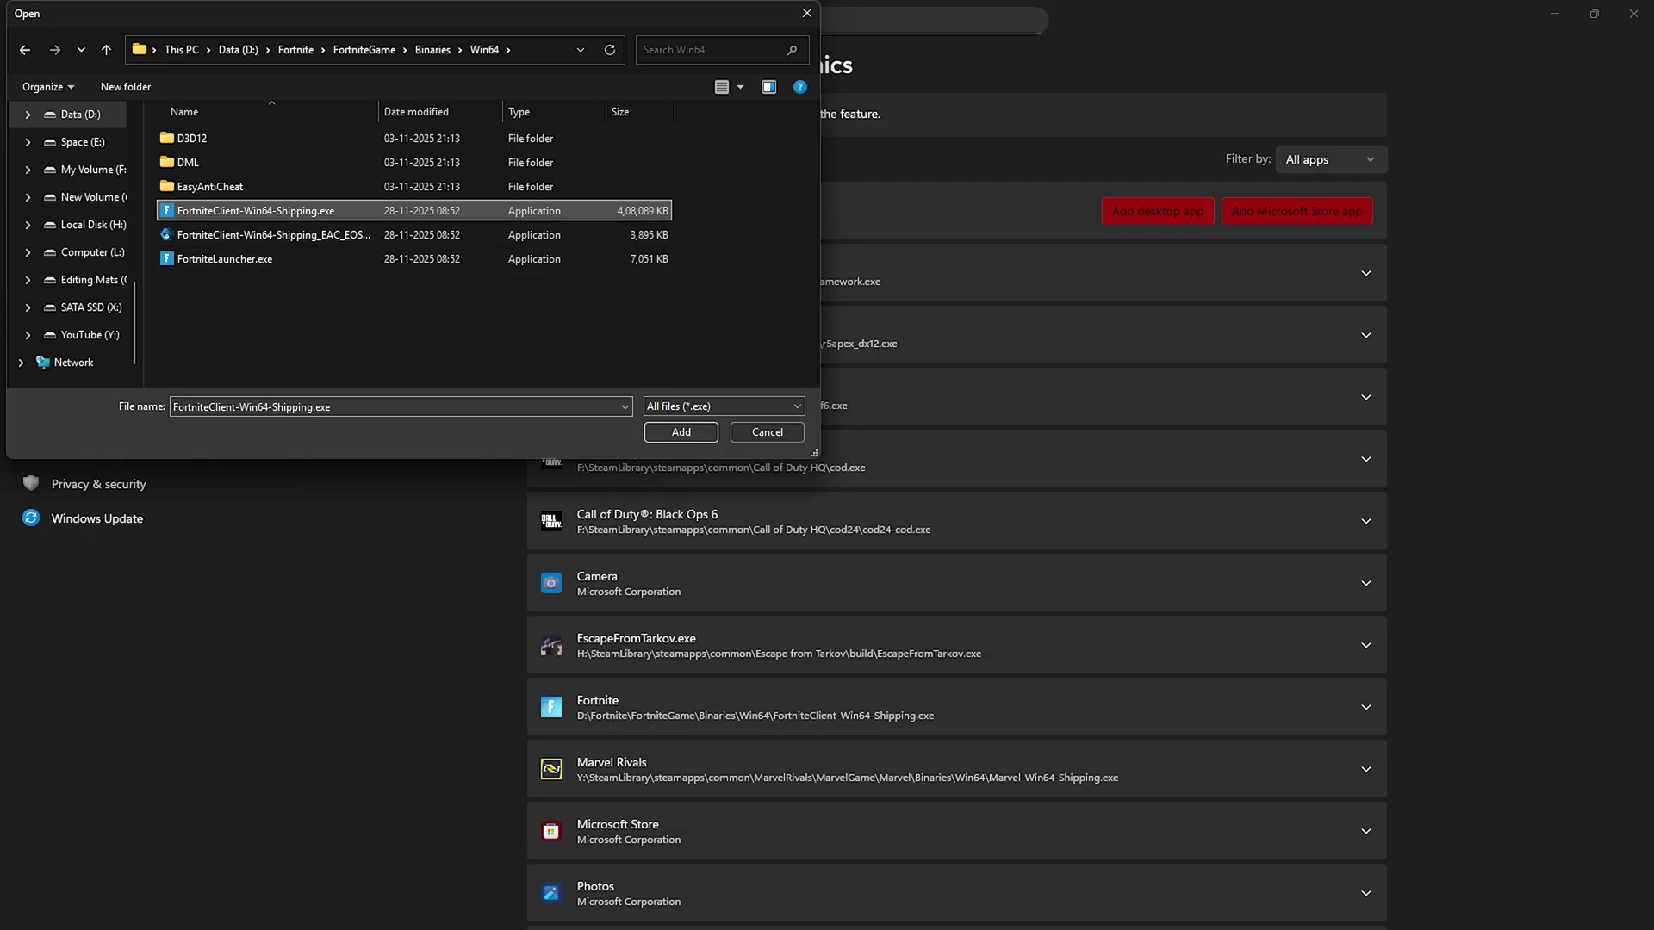
pyautogui.press('Return')
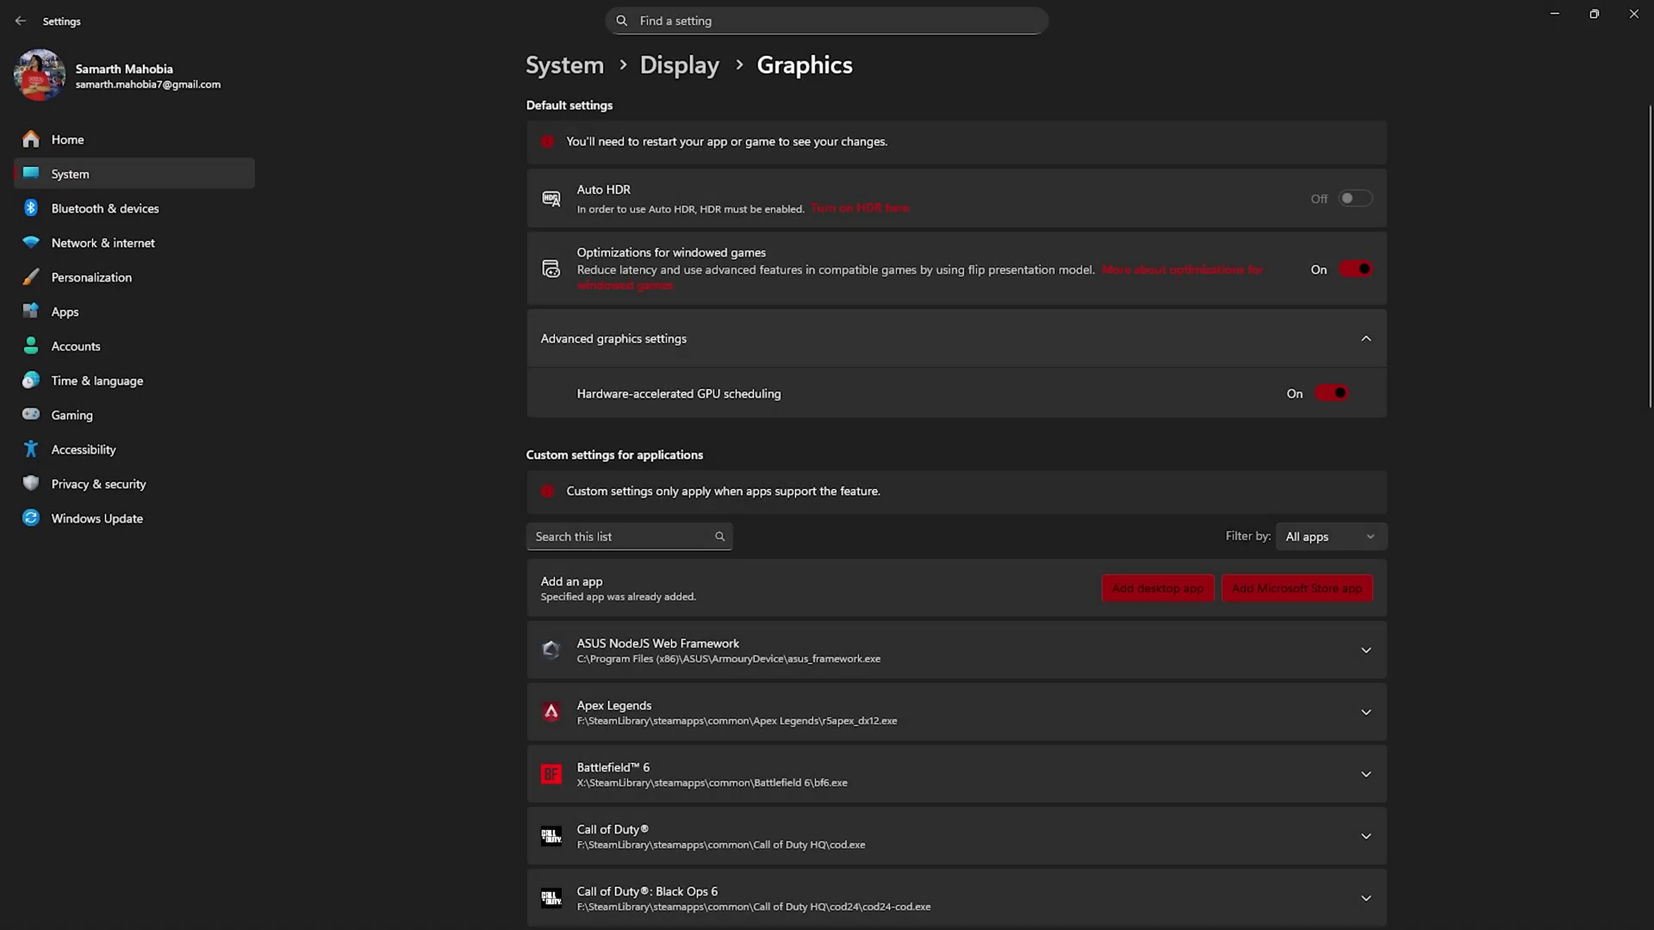
# Search Settings for "Memory in", open Core isolation in Windows Security and maximize its window
pyautogui.click(689, 21)
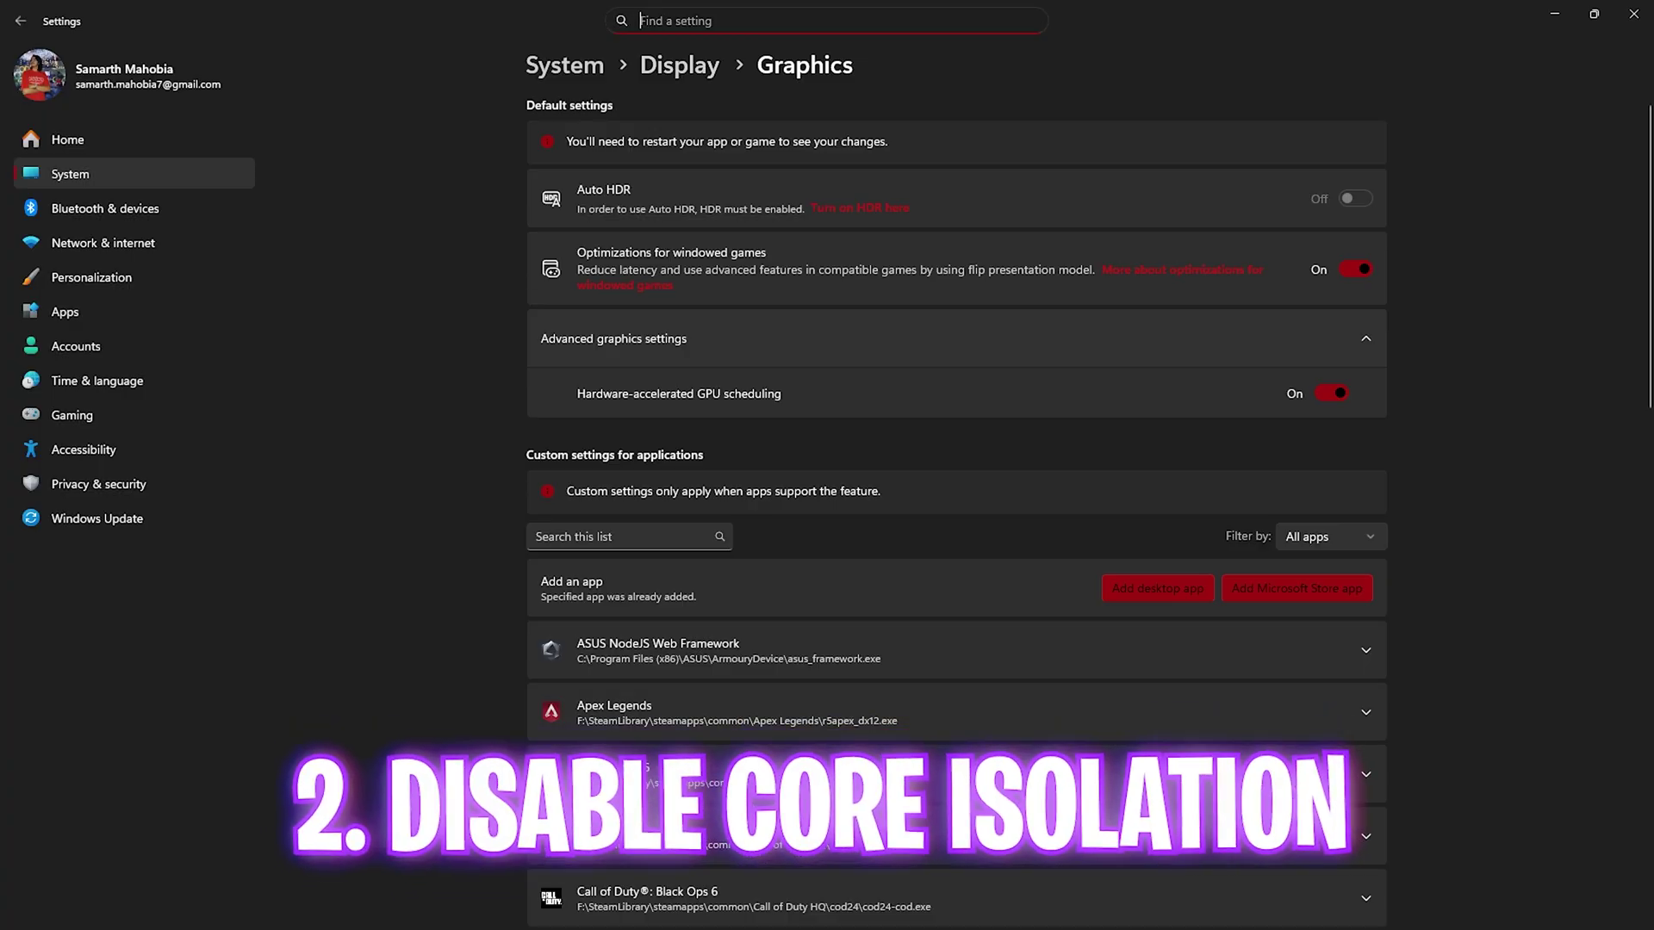
pyautogui.write('M')
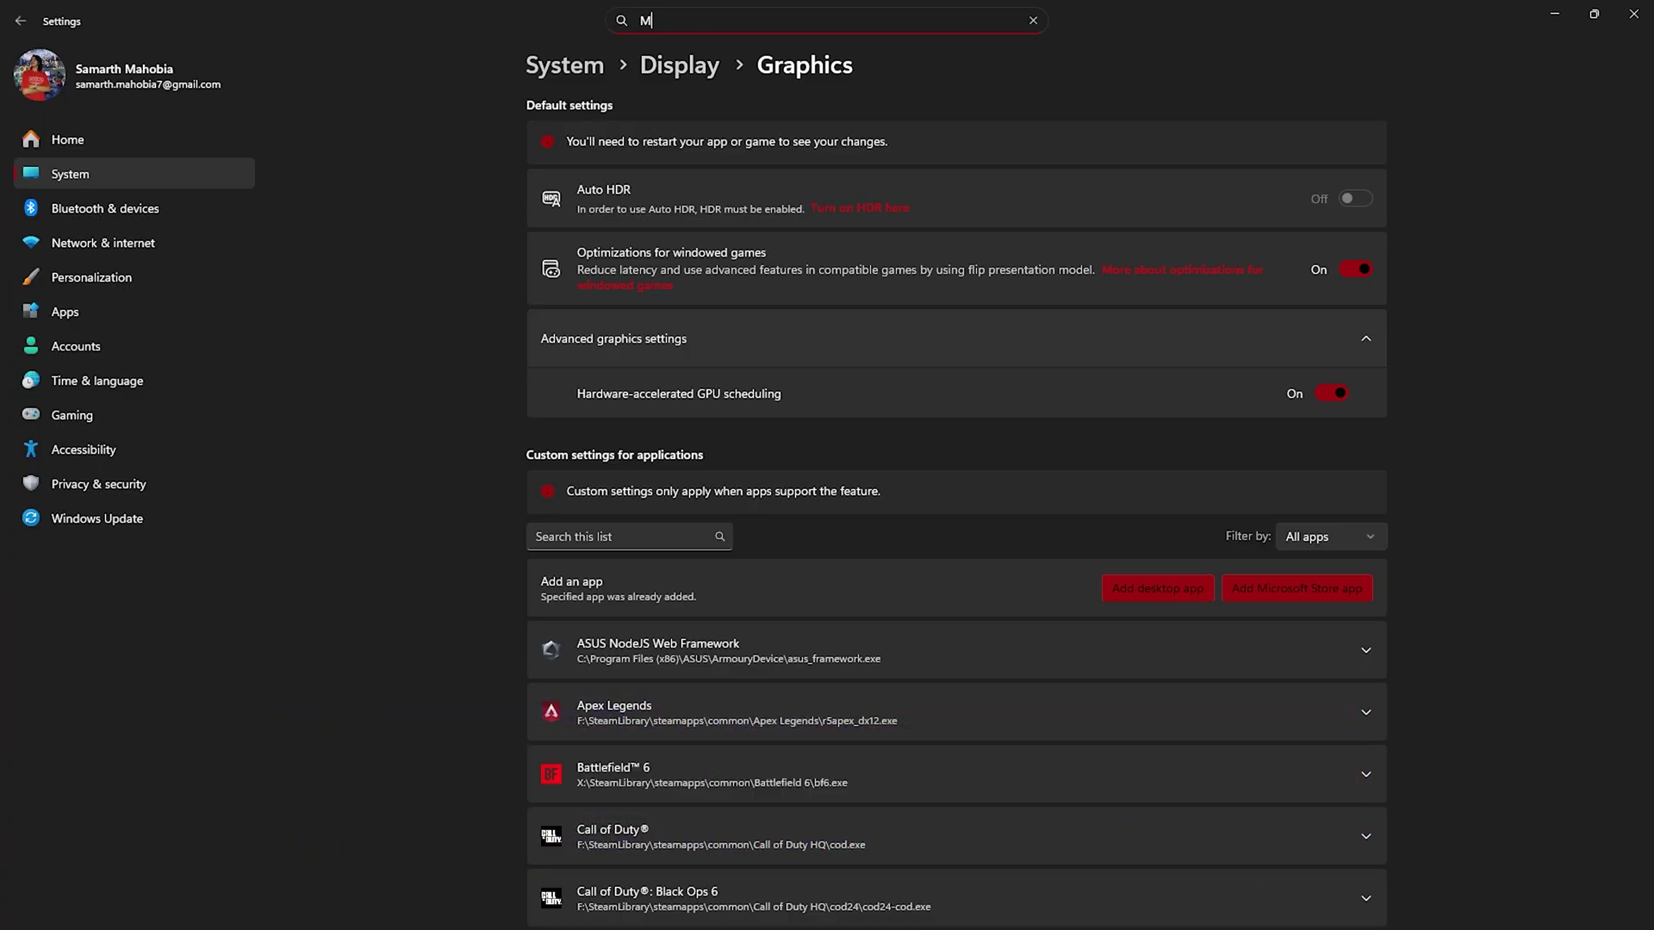
pyautogui.write('emory in')
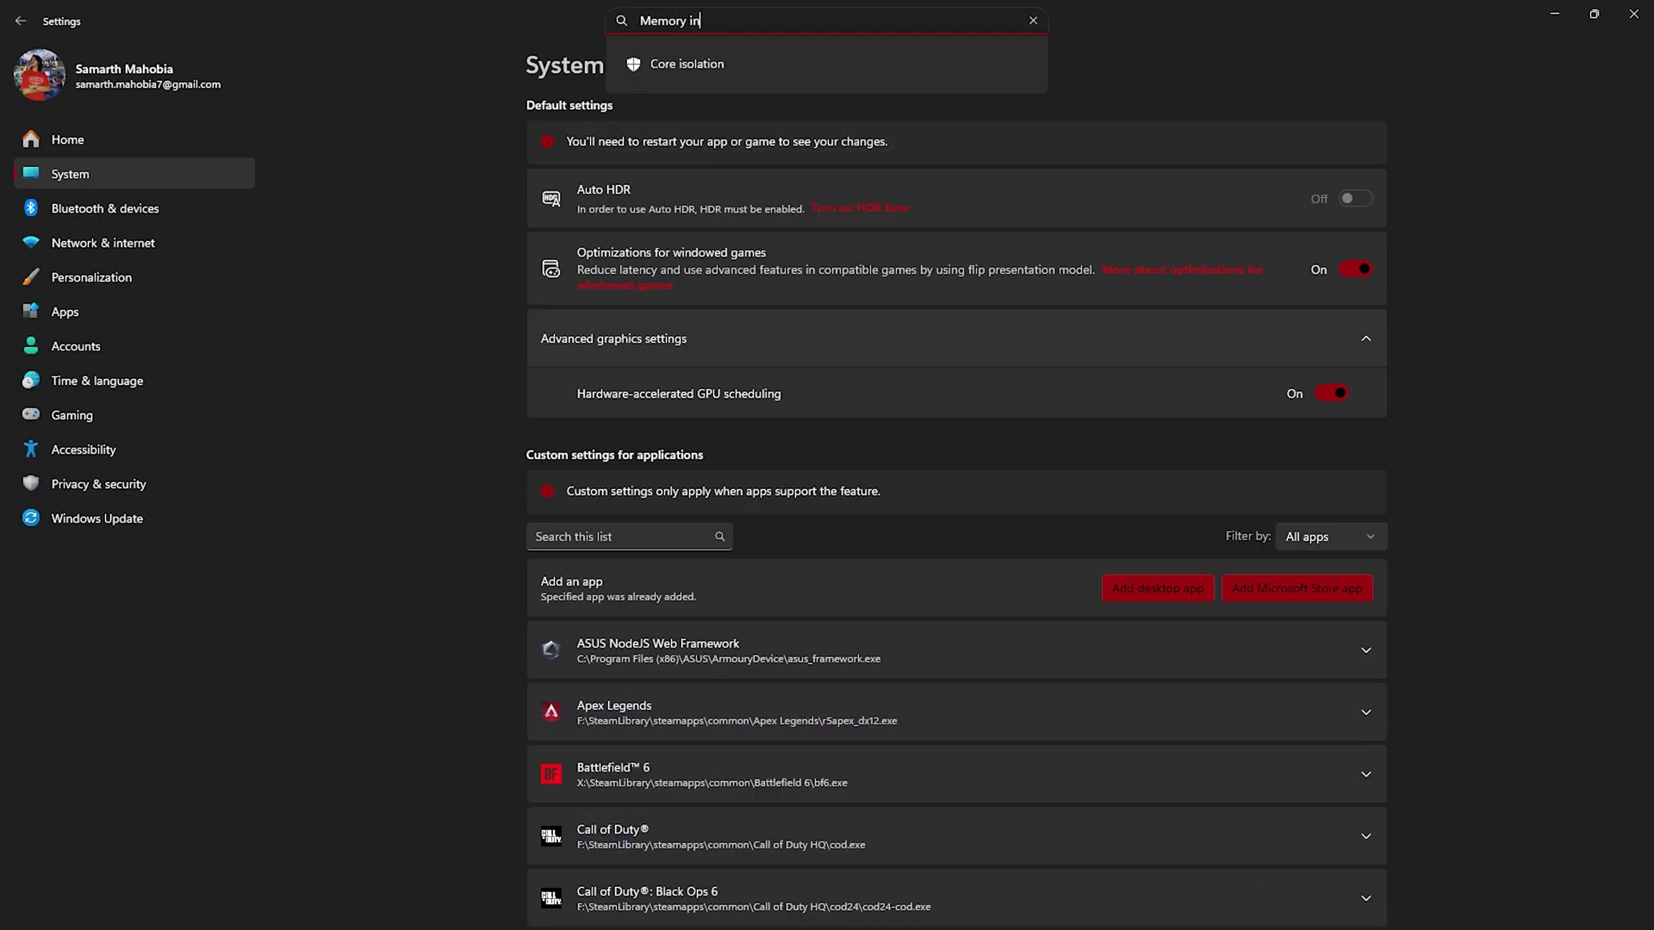
pyautogui.press('Return')
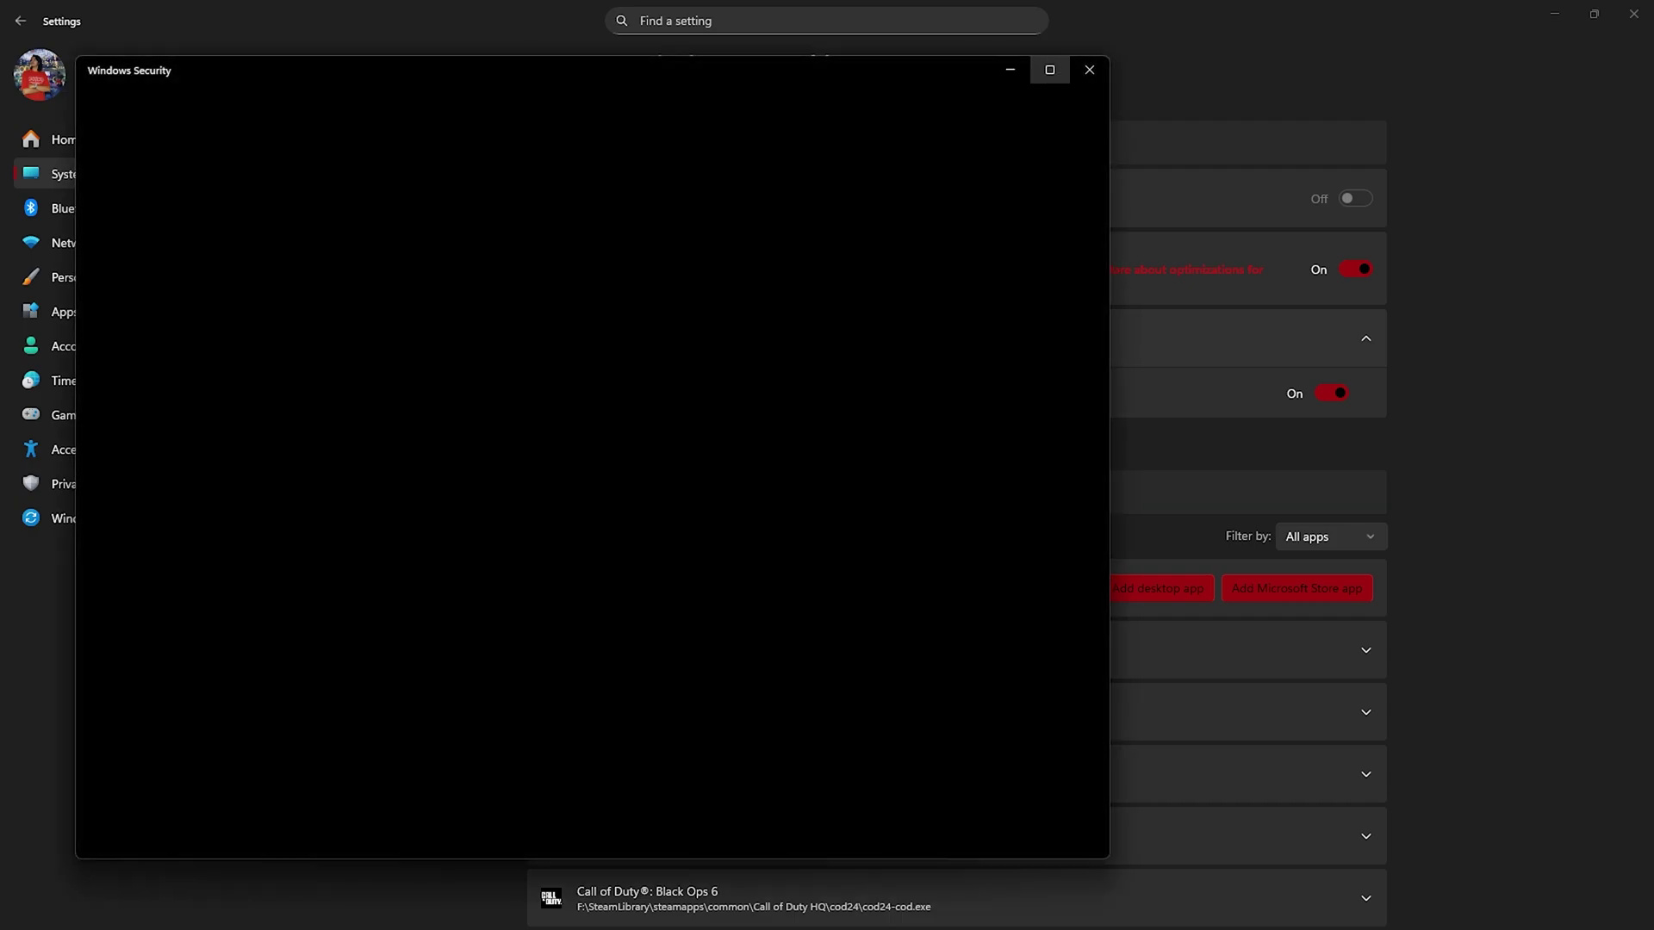
pyautogui.click(1049, 69)
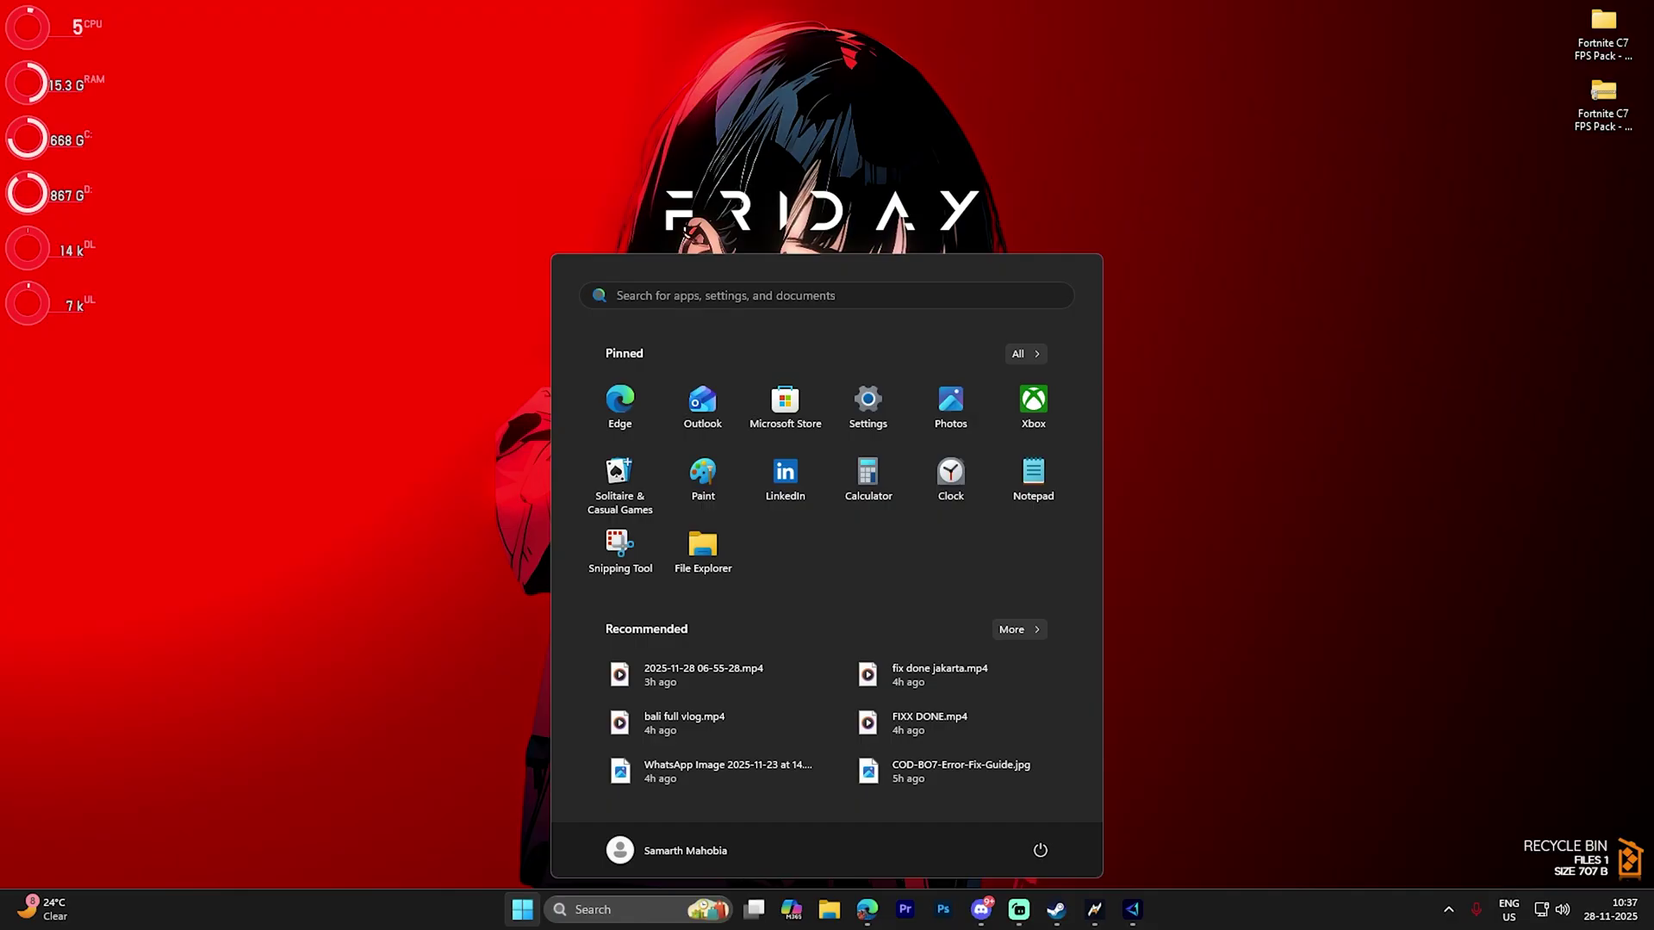
# Find "edit group policy" through Windows search and open the Local Group Policy Editor maximized
pyautogui.write('edit group policy')
pyautogui.press('Return')
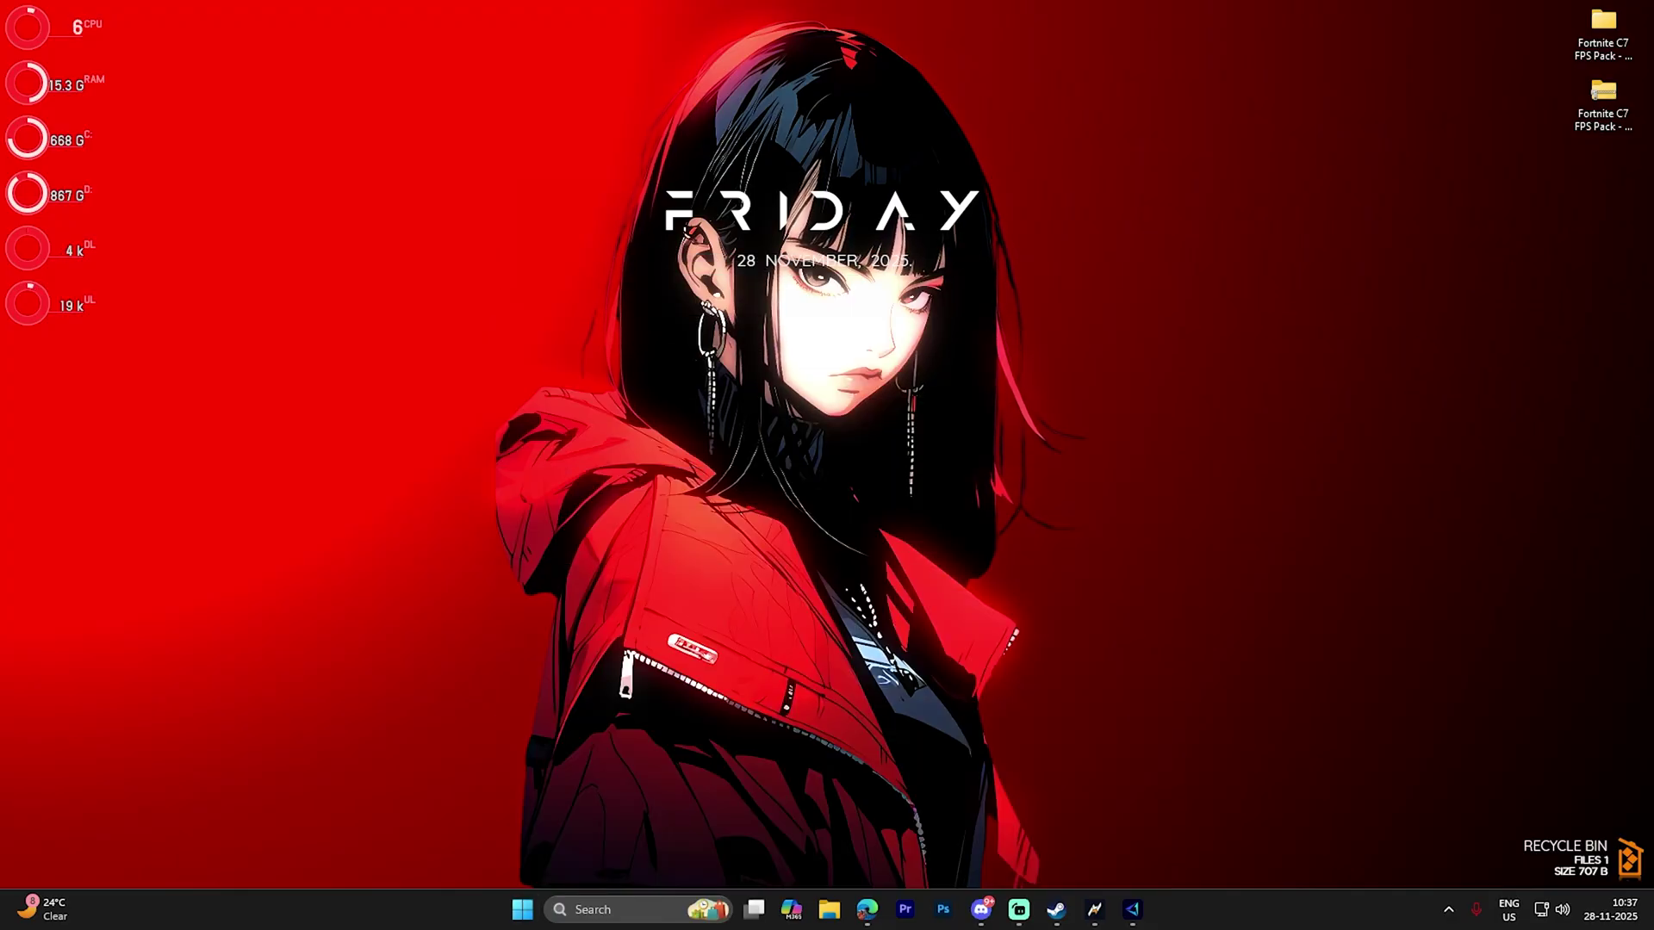
pyautogui.press('super+Up')
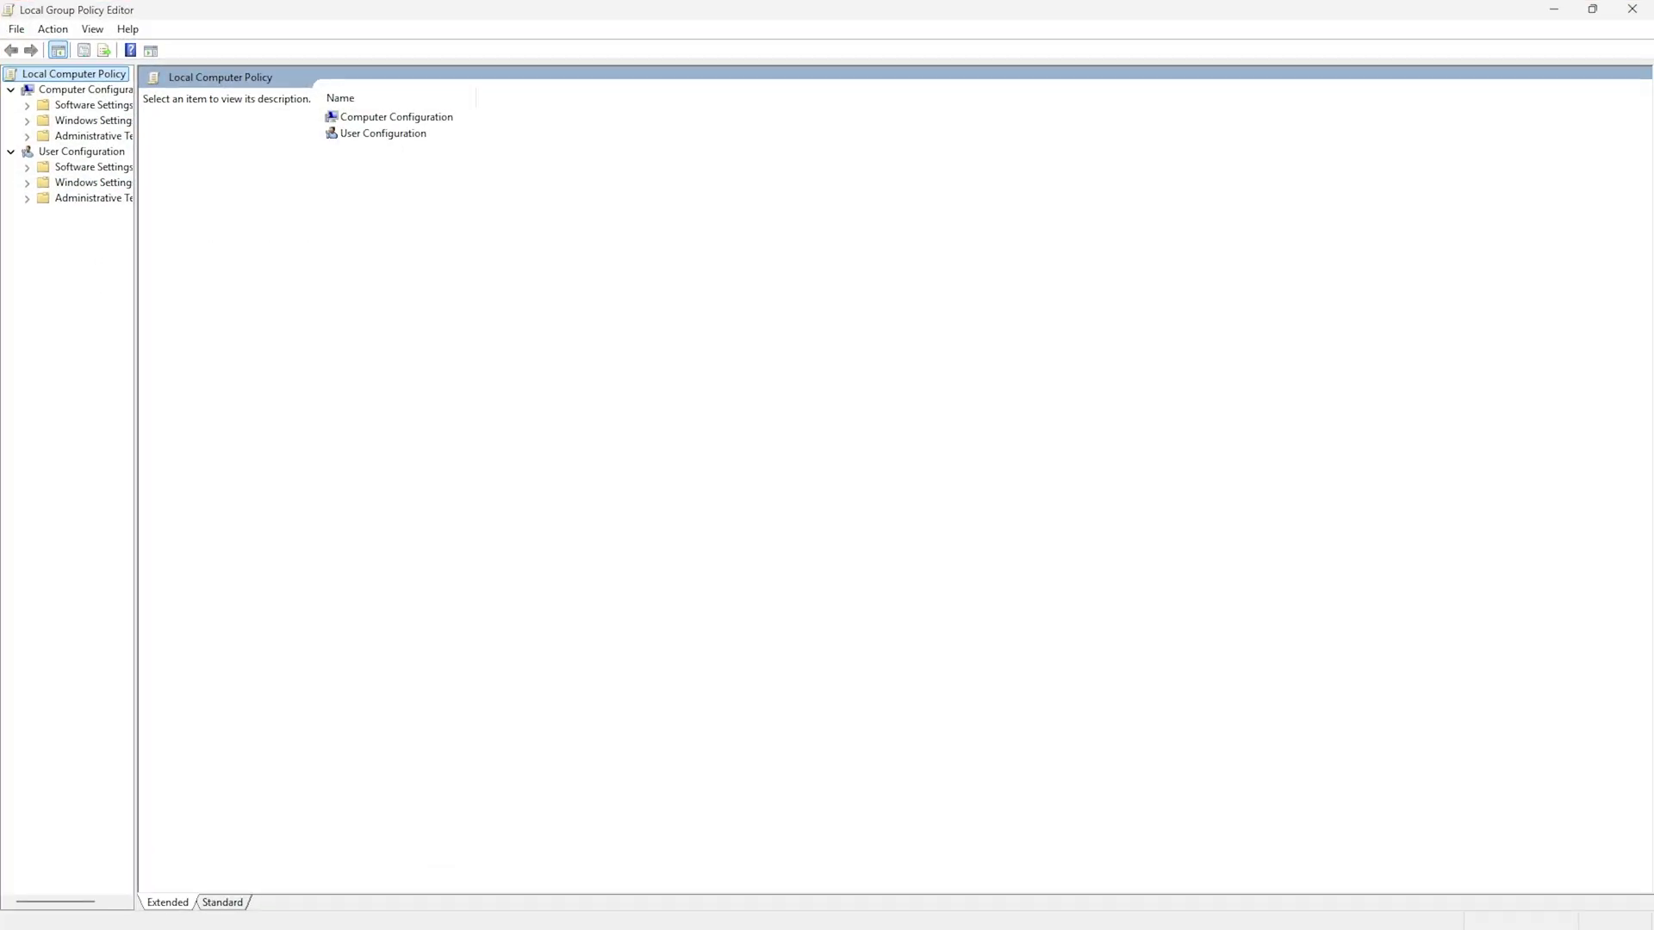
# Navigate to App Privacy under Computer Configuration, Administrative Templates, Windows Components
pyautogui.doubleClick(397, 117)
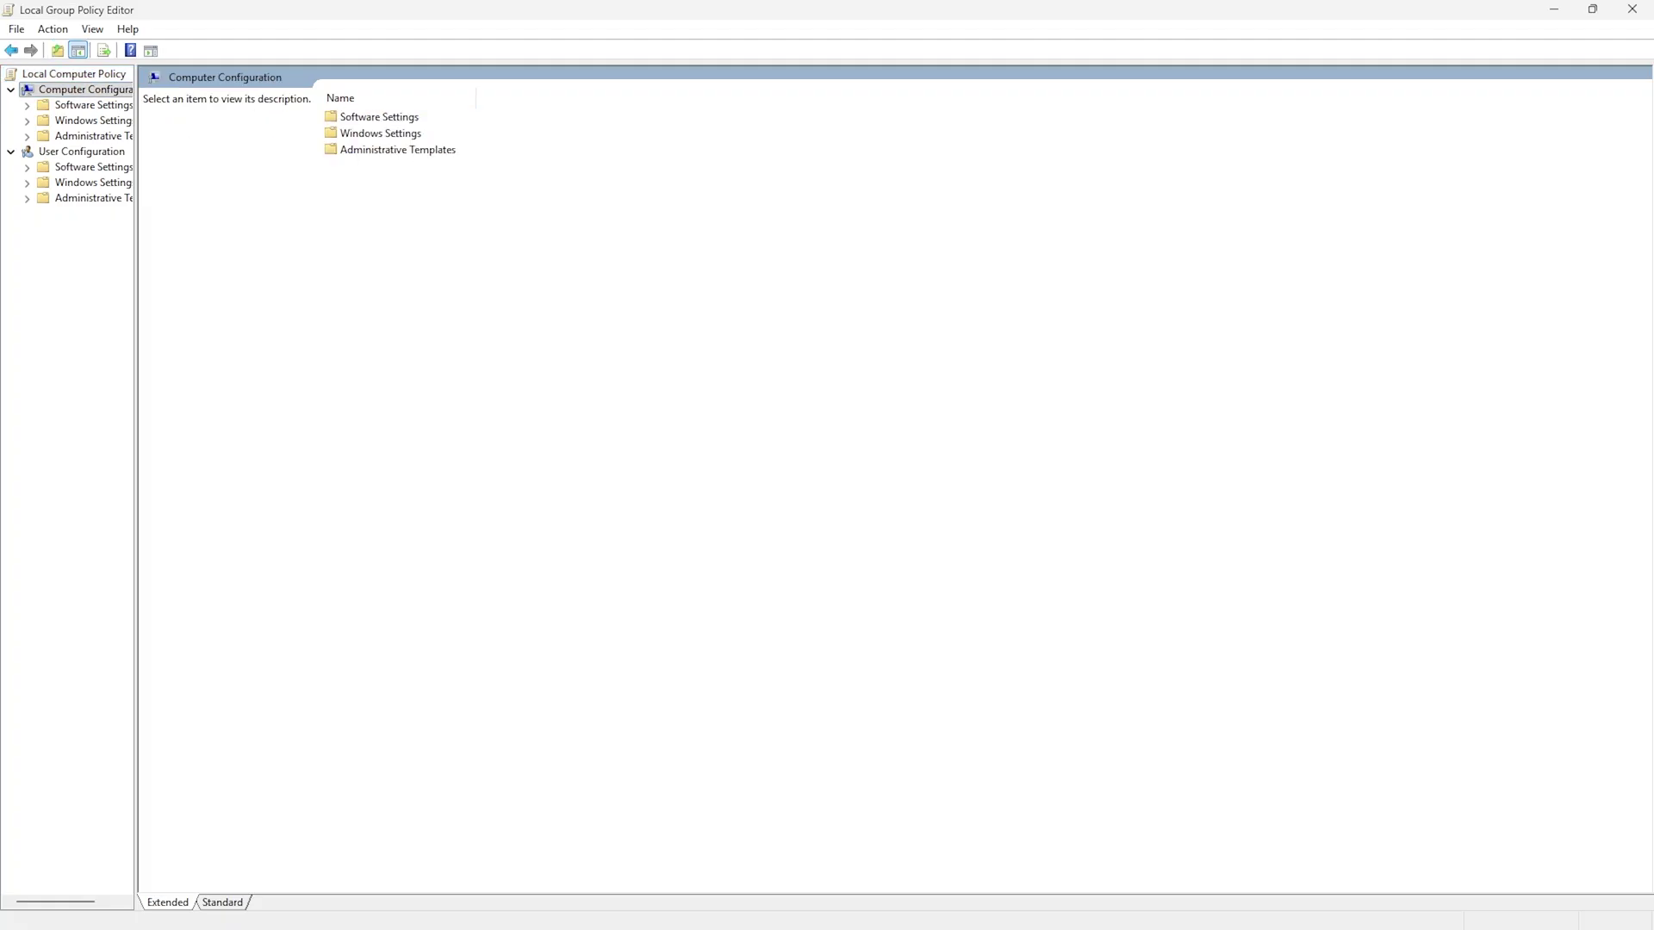
pyautogui.doubleClick(397, 150)
pyautogui.doubleClick(392, 232)
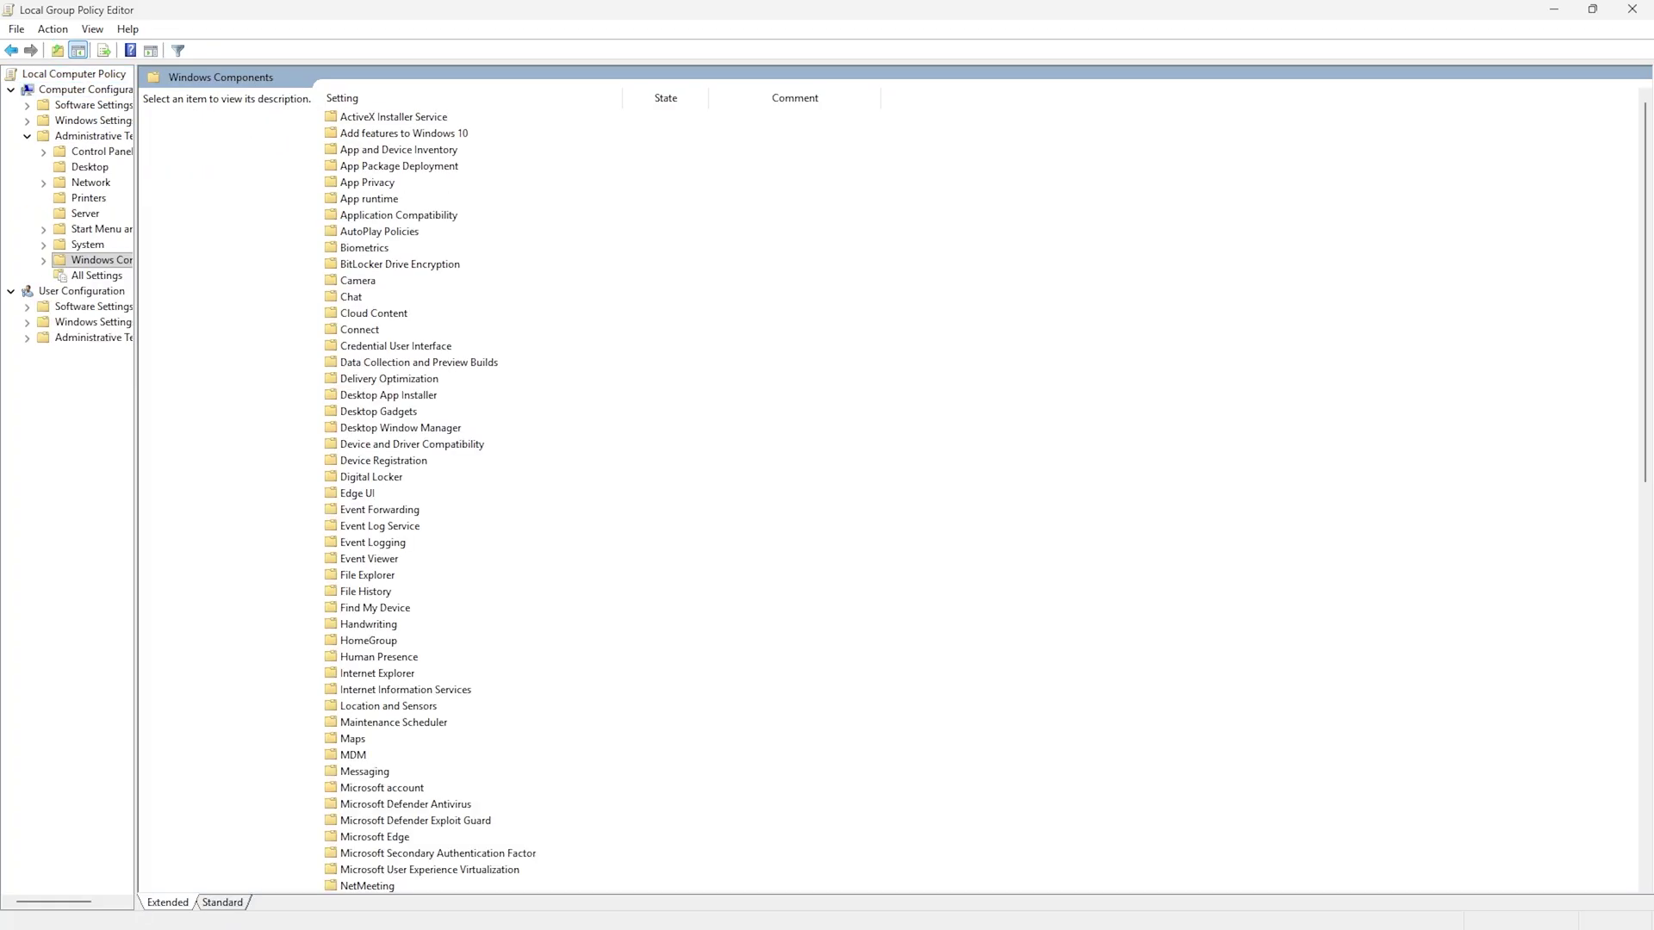
pyautogui.doubleClick(367, 182)
# Set the default for all apps to Force Deny in the "Let Windows apps run in the background" policy and apply it
pyautogui.click(434, 510)
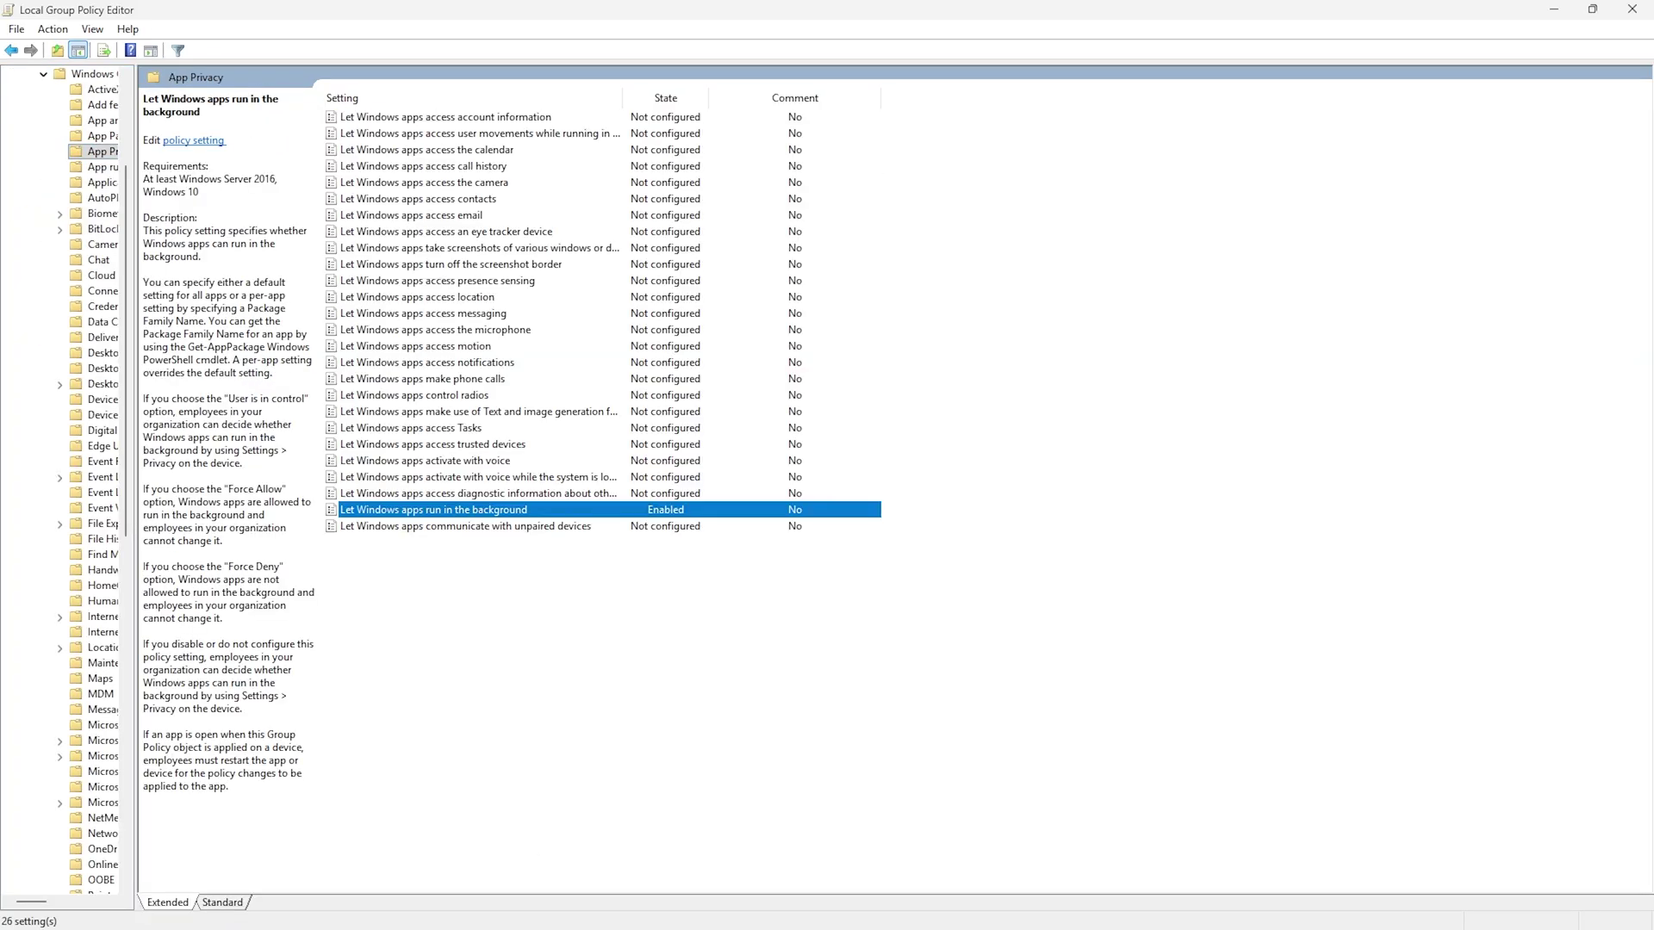
pyautogui.doubleClick(434, 510)
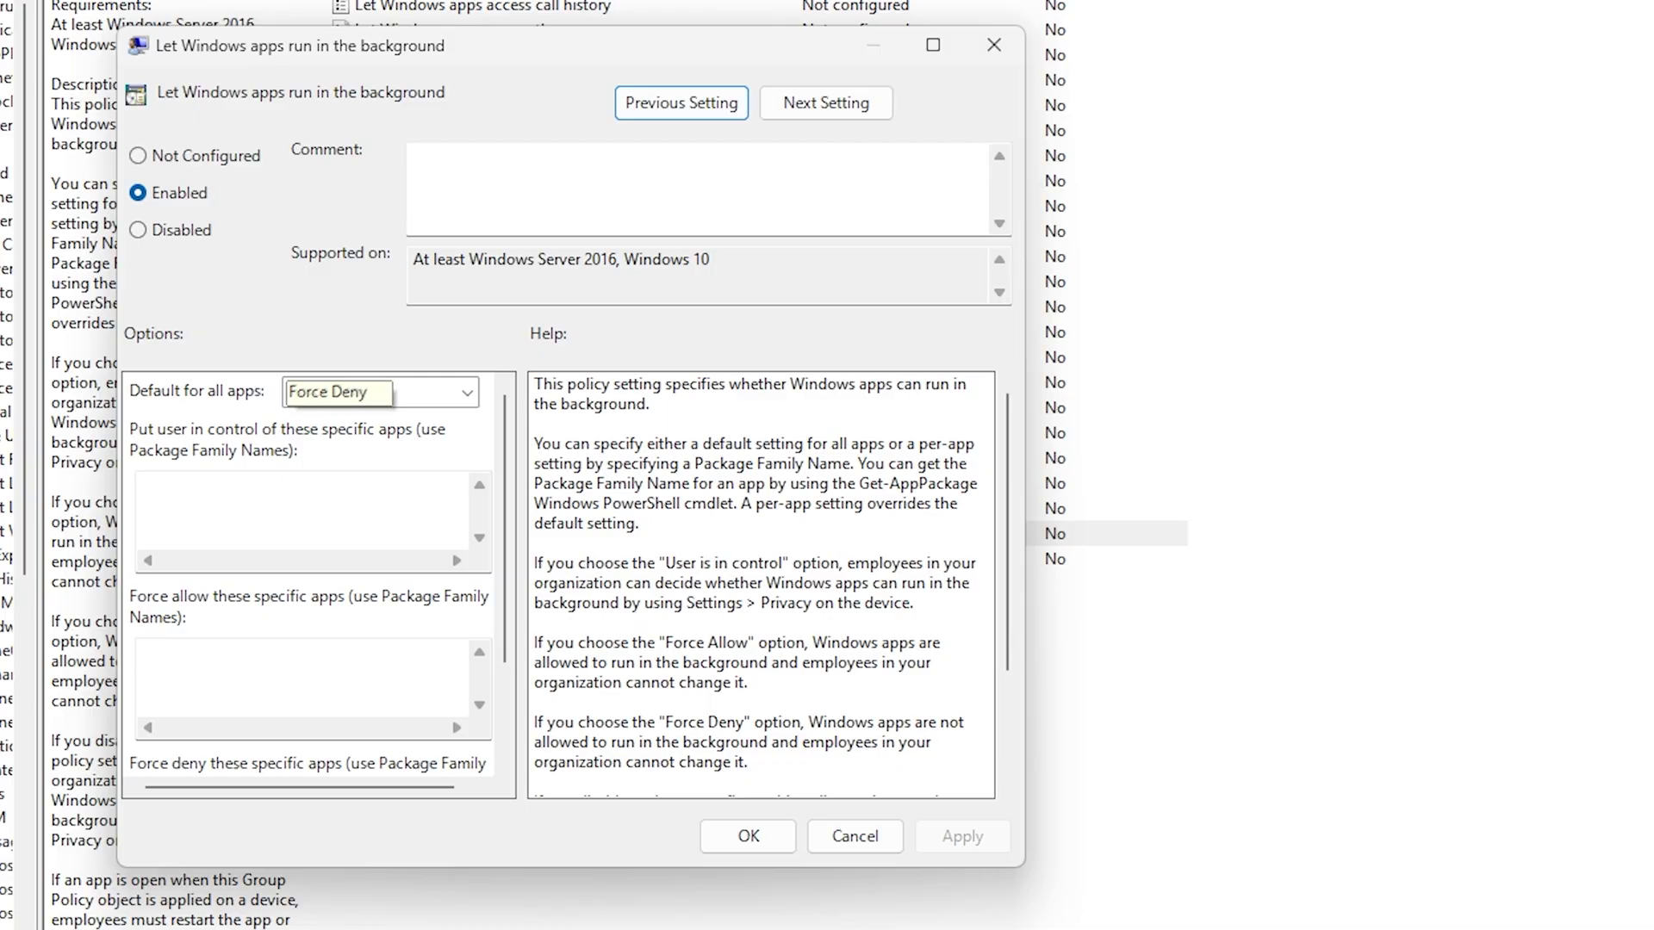
pyautogui.click(380, 393)
pyautogui.click(370, 471)
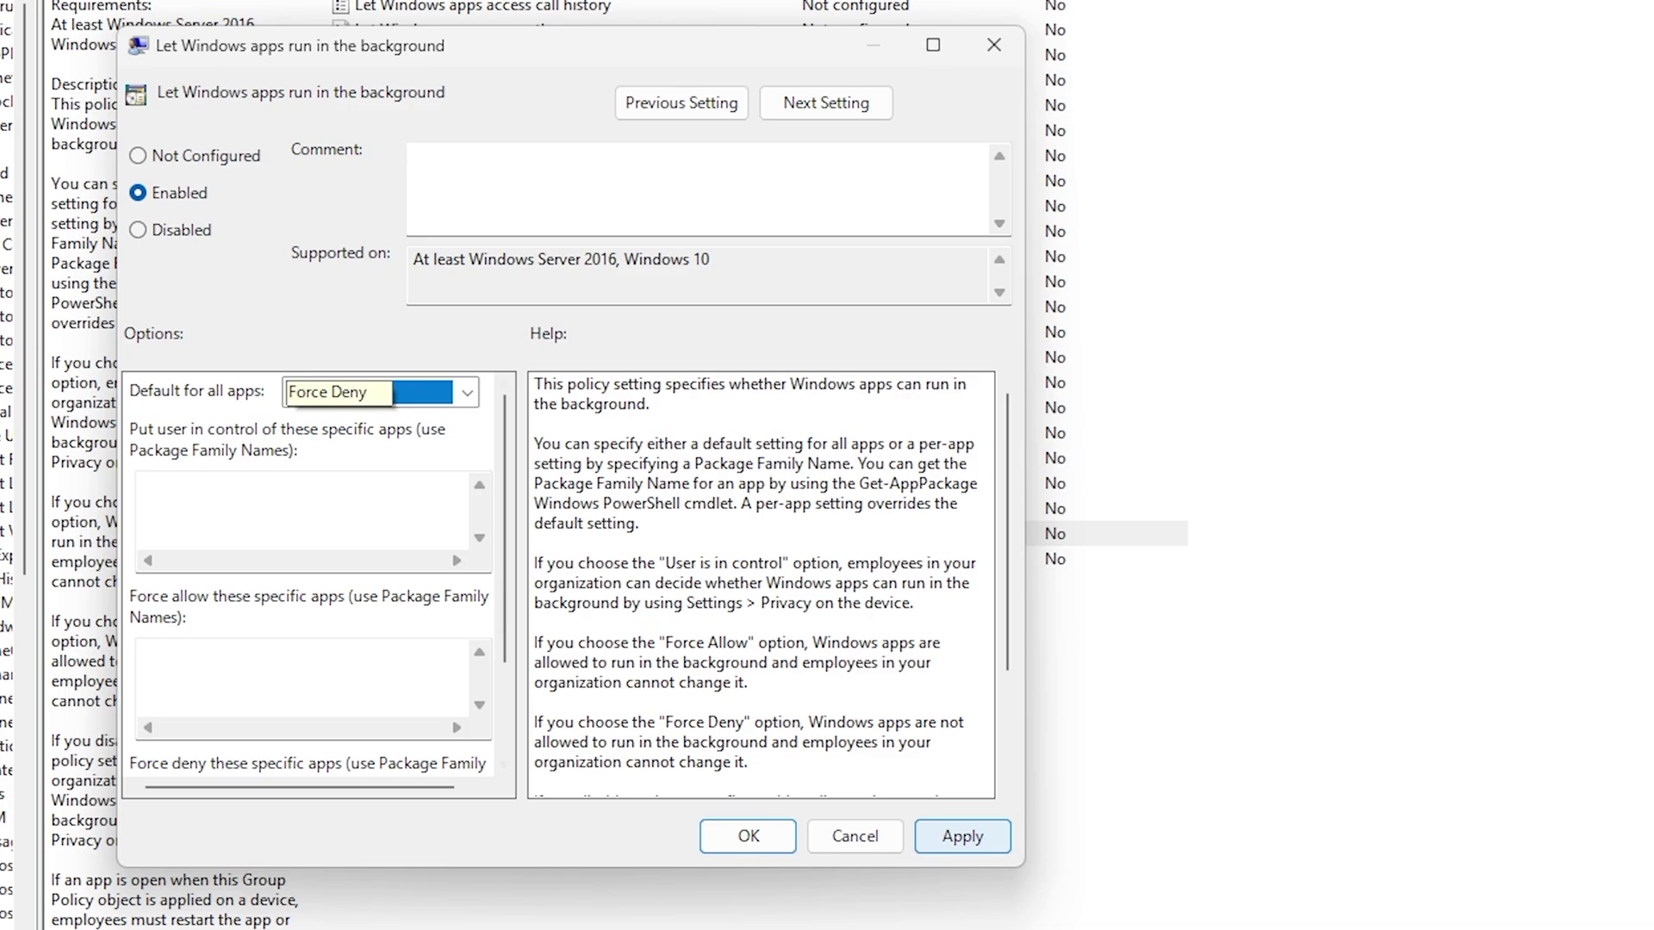
pyautogui.press('Return')
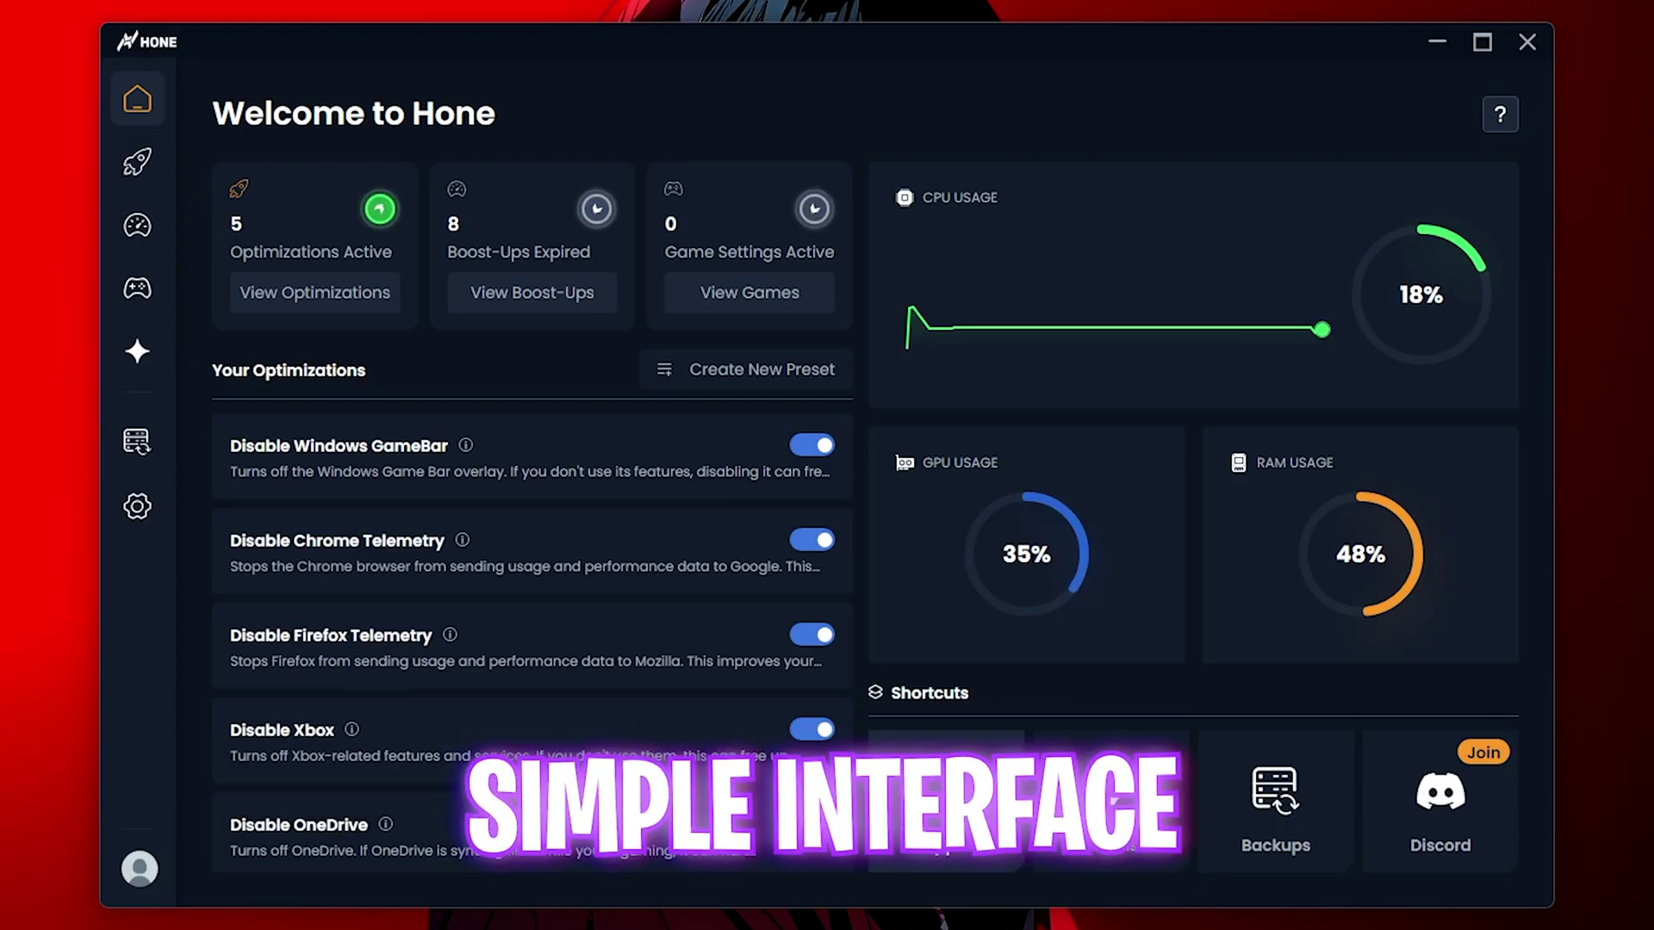
# Create a new system backup named Fortnite in Hone
pyautogui.click(1275, 801)
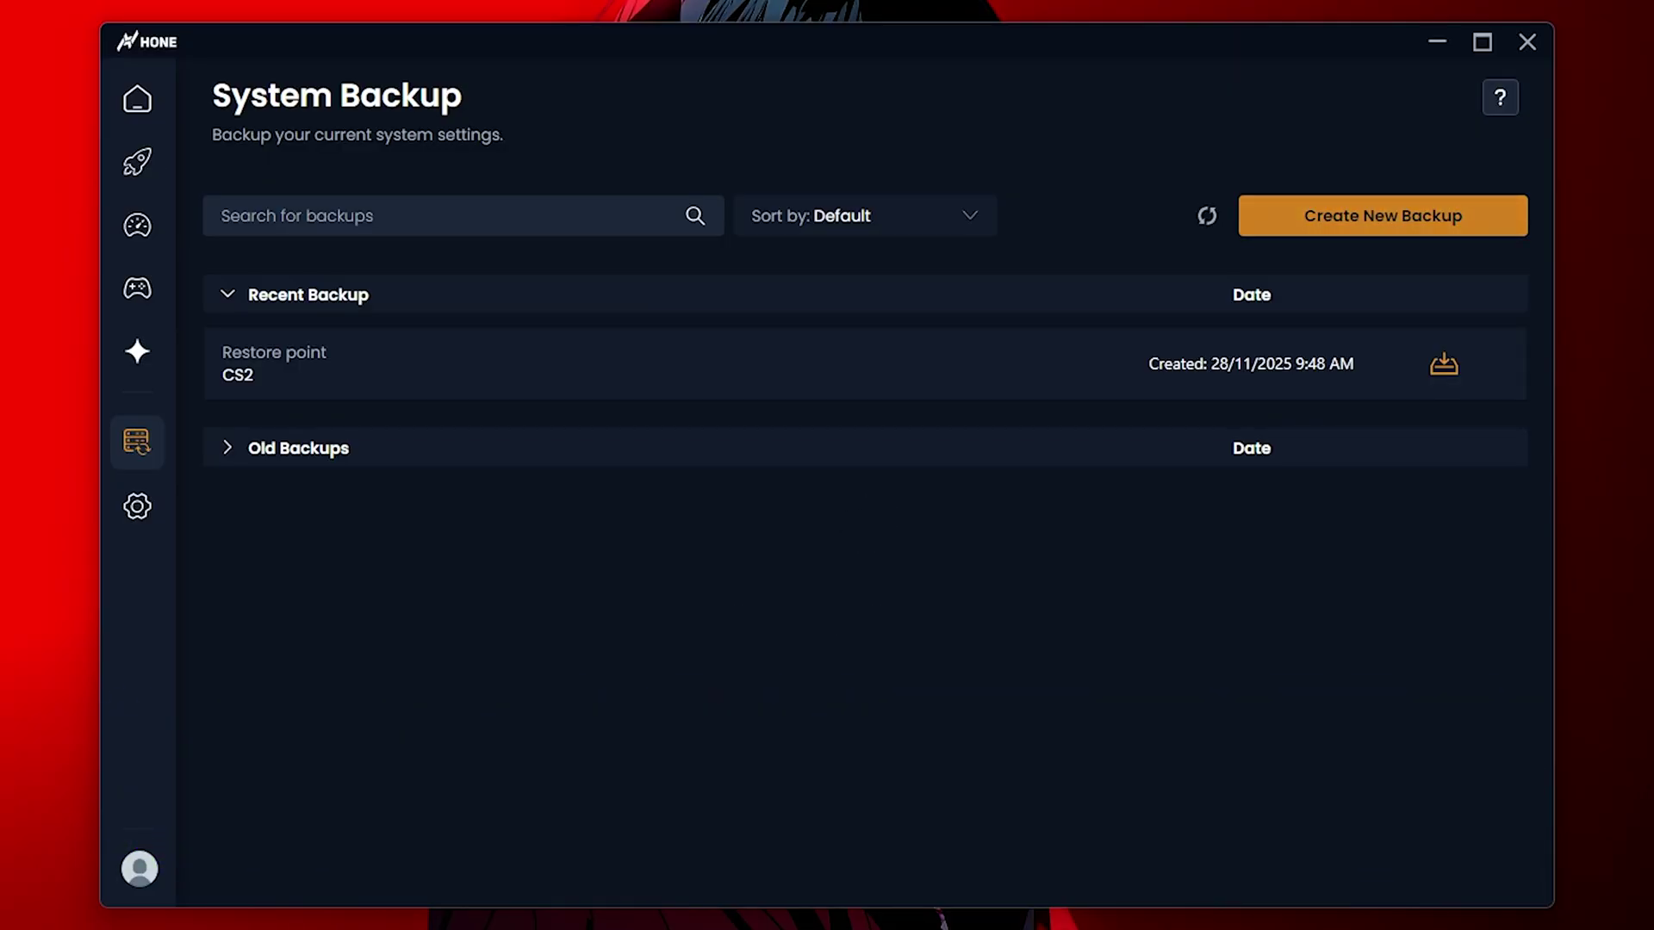
pyautogui.click(1383, 216)
pyautogui.click(827, 504)
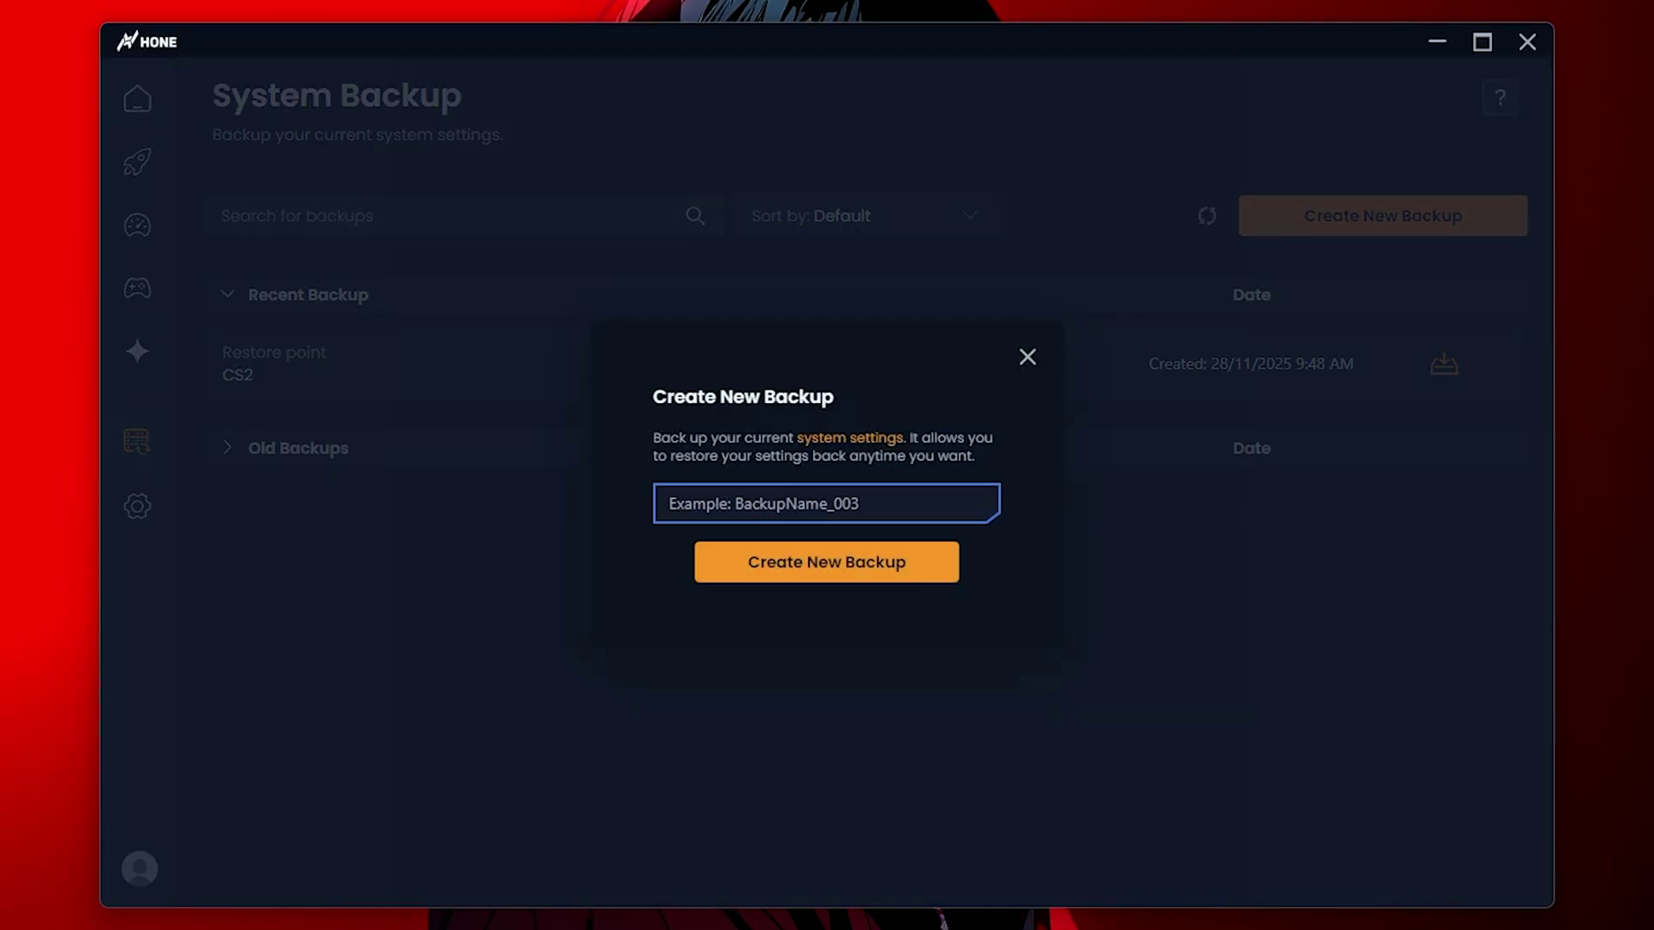
pyautogui.write('Fortnite')
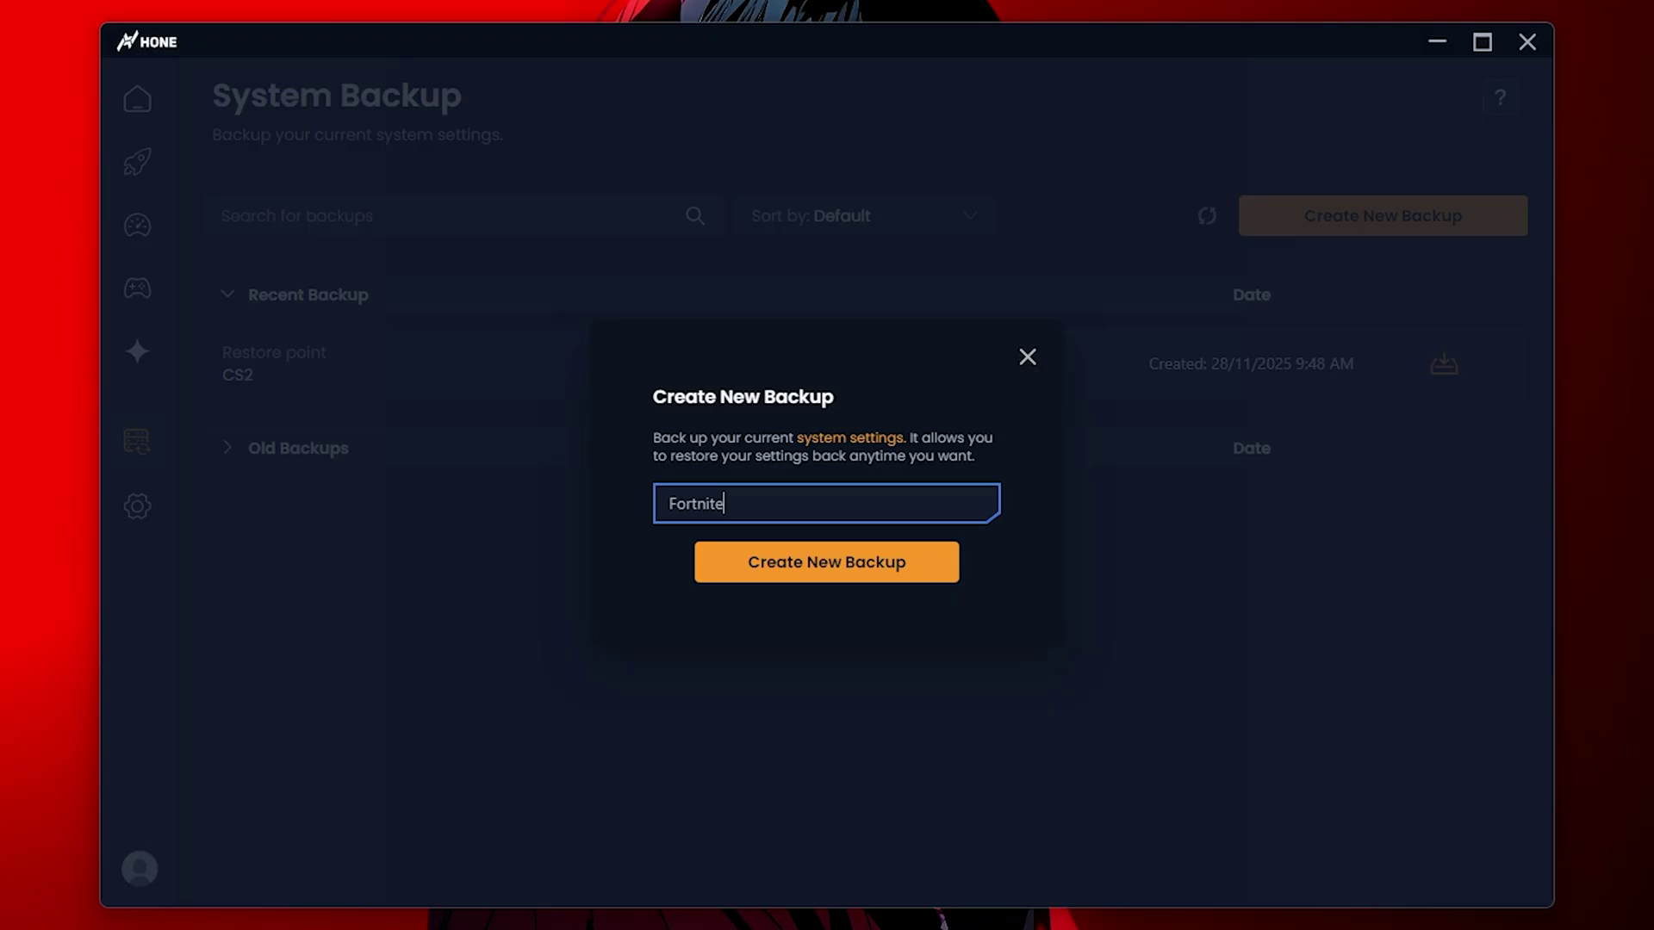
pyautogui.press('Return')
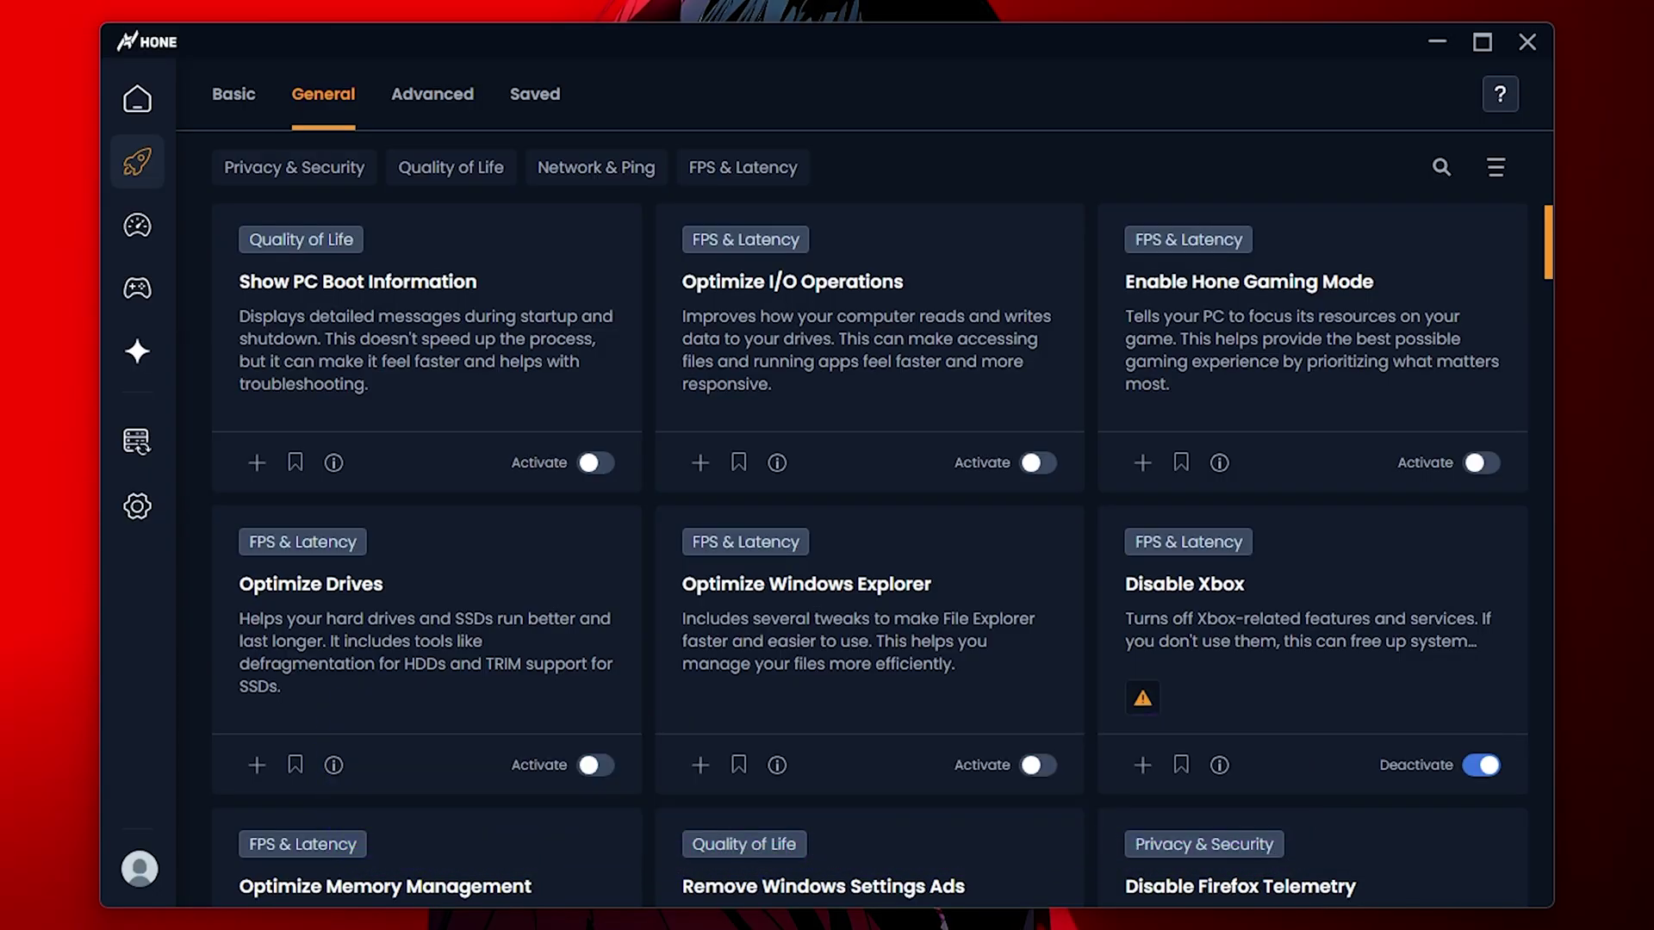
# Review Hone's General optimizations and the routine maintenance tasks on its Boost-Up page
pyautogui.scroll(-1, 869, 555)
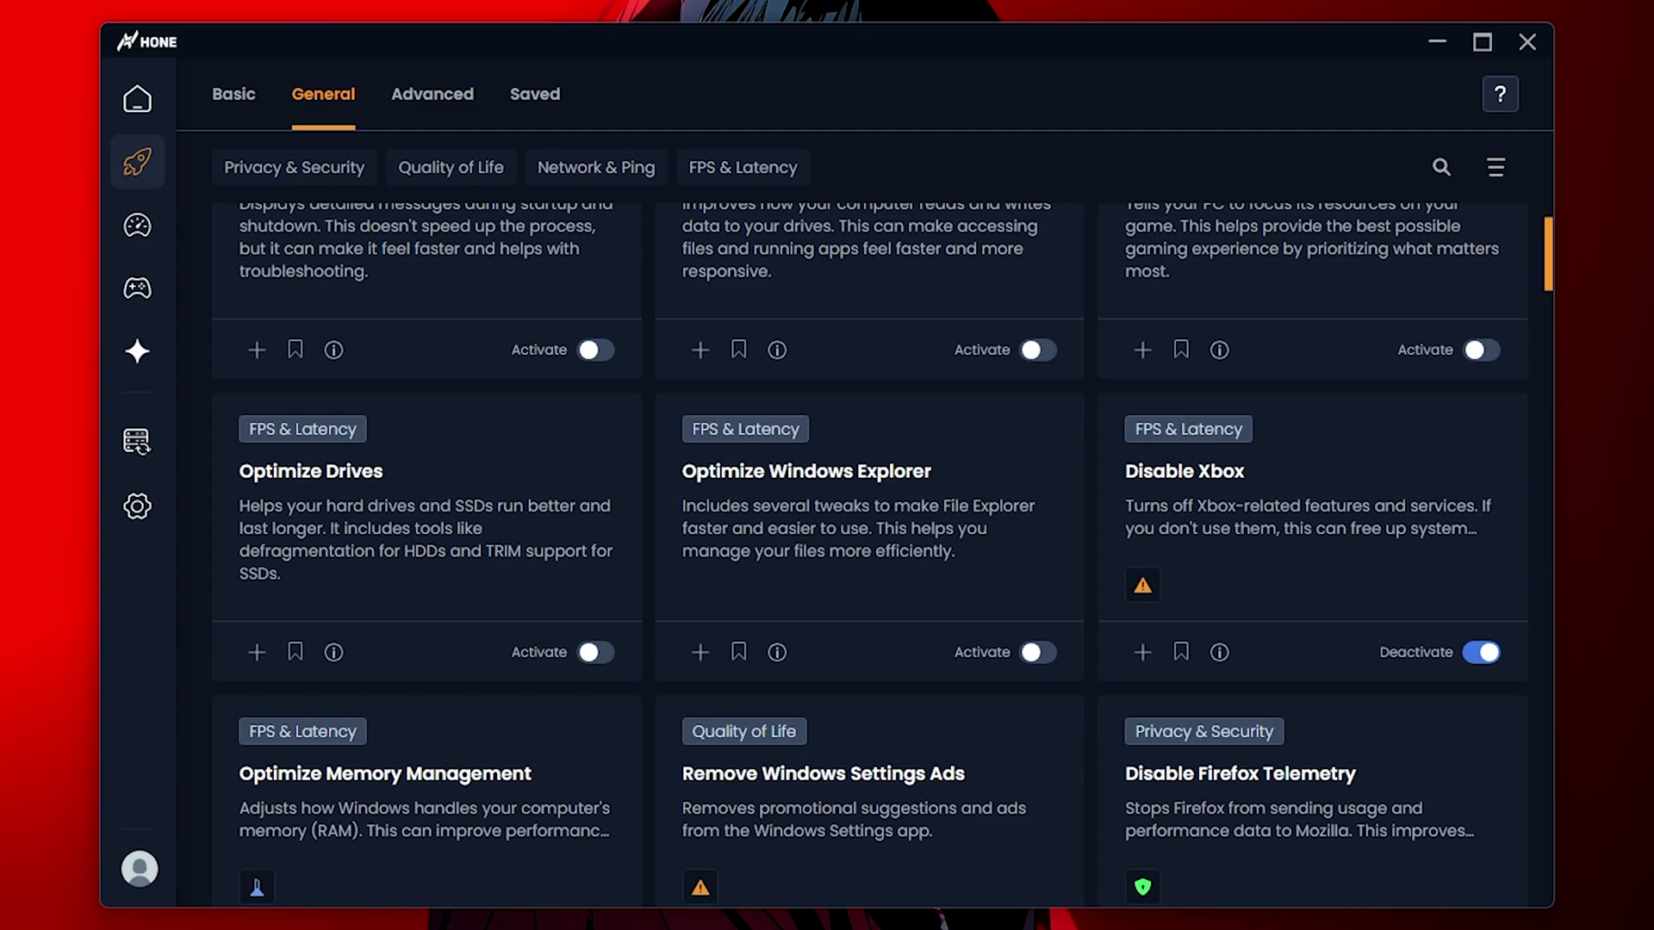
pyautogui.scroll(-10, 869, 556)
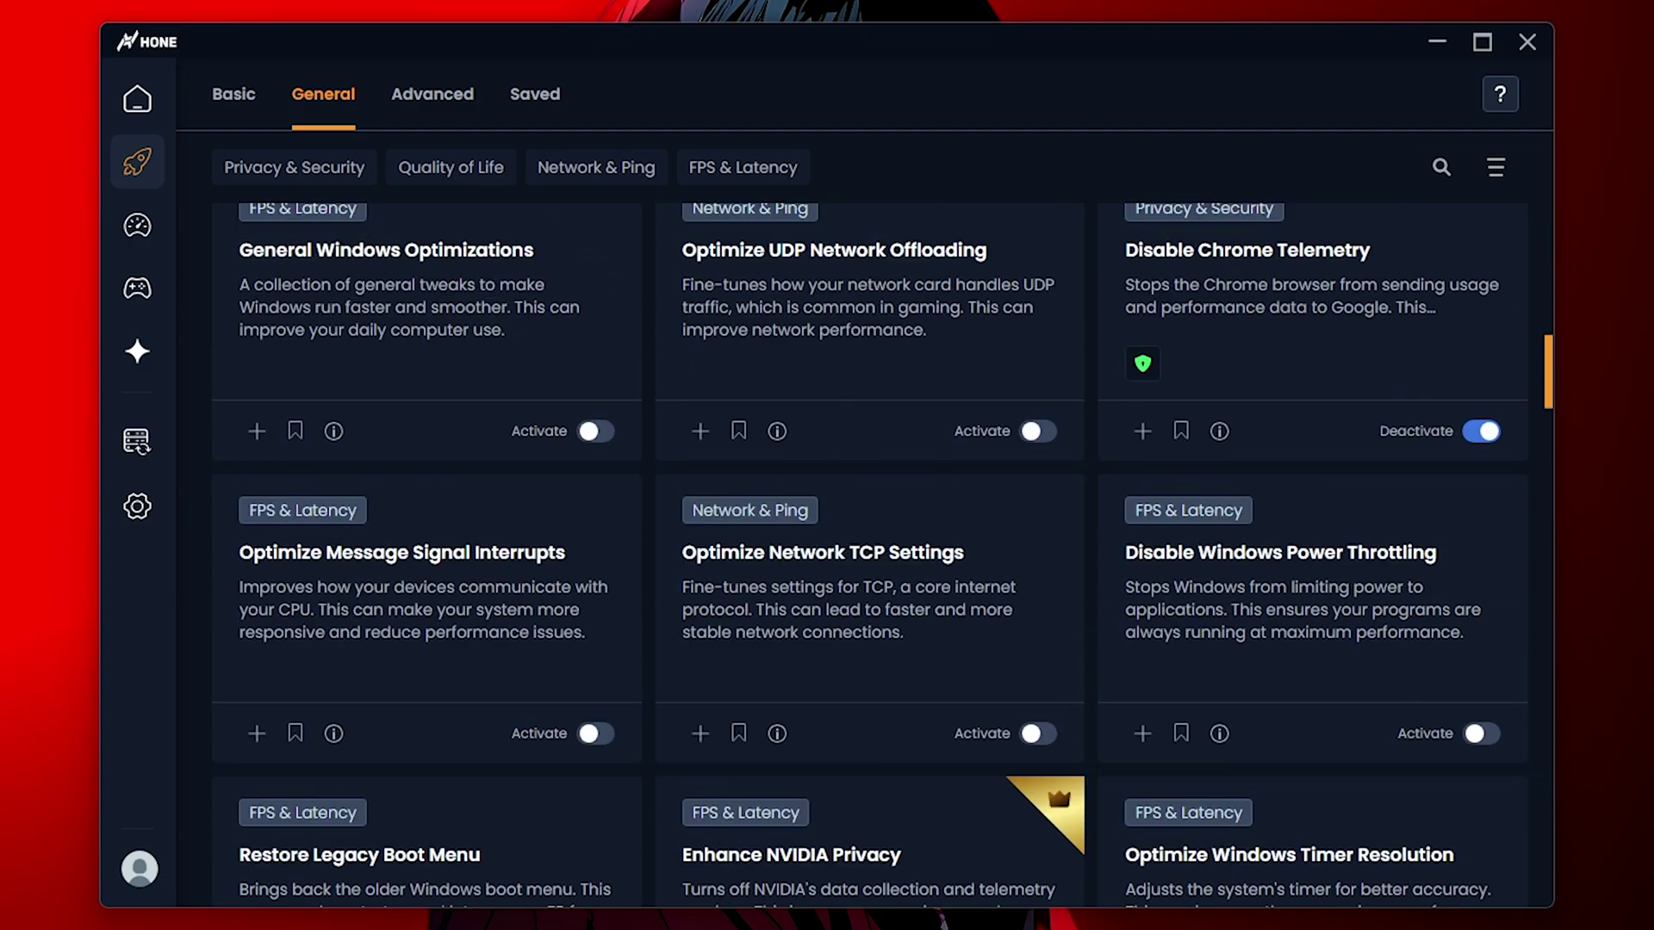
pyautogui.scroll(-9, 869, 556)
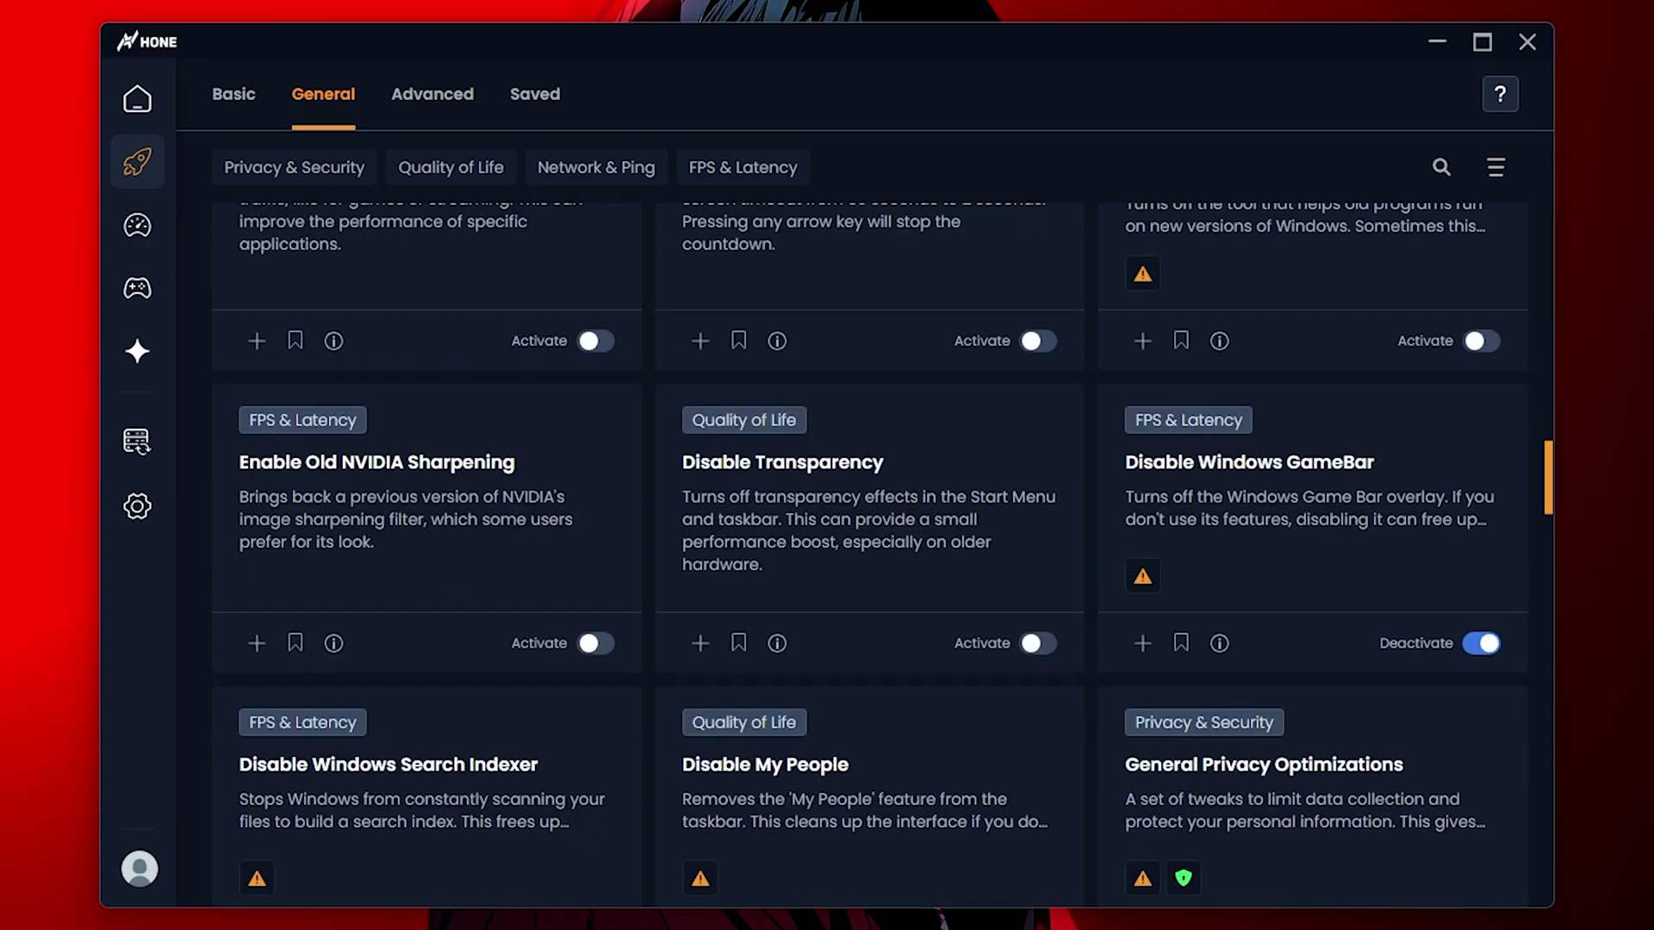
pyautogui.click(137, 226)
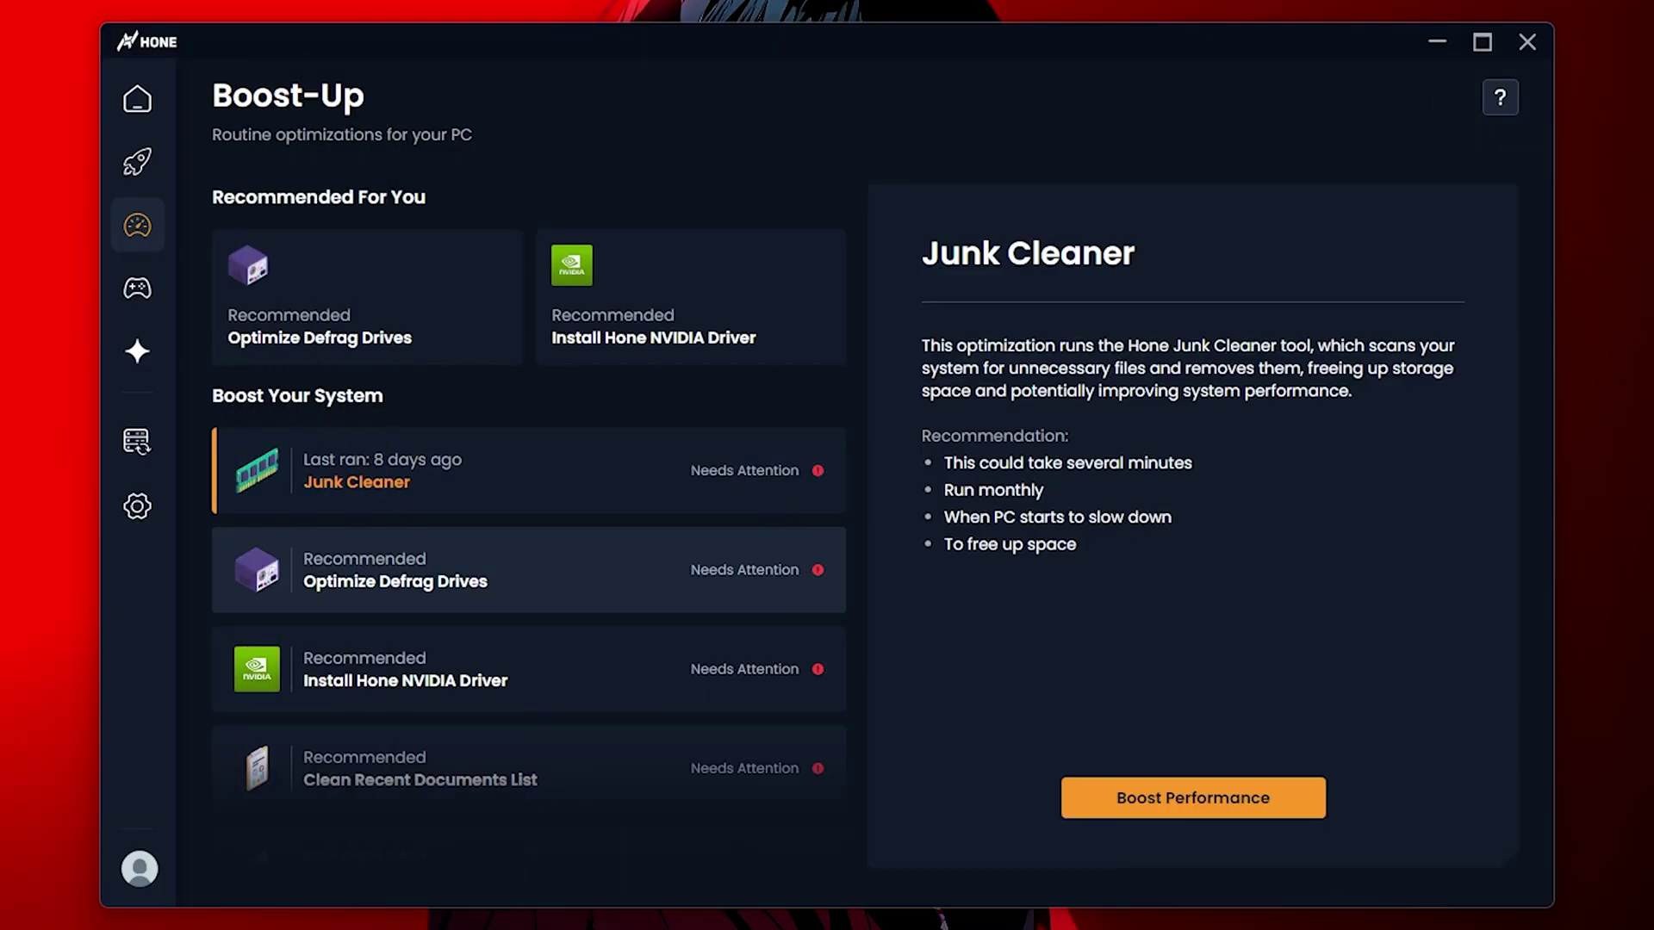
pyautogui.scroll(-1, 529, 560)
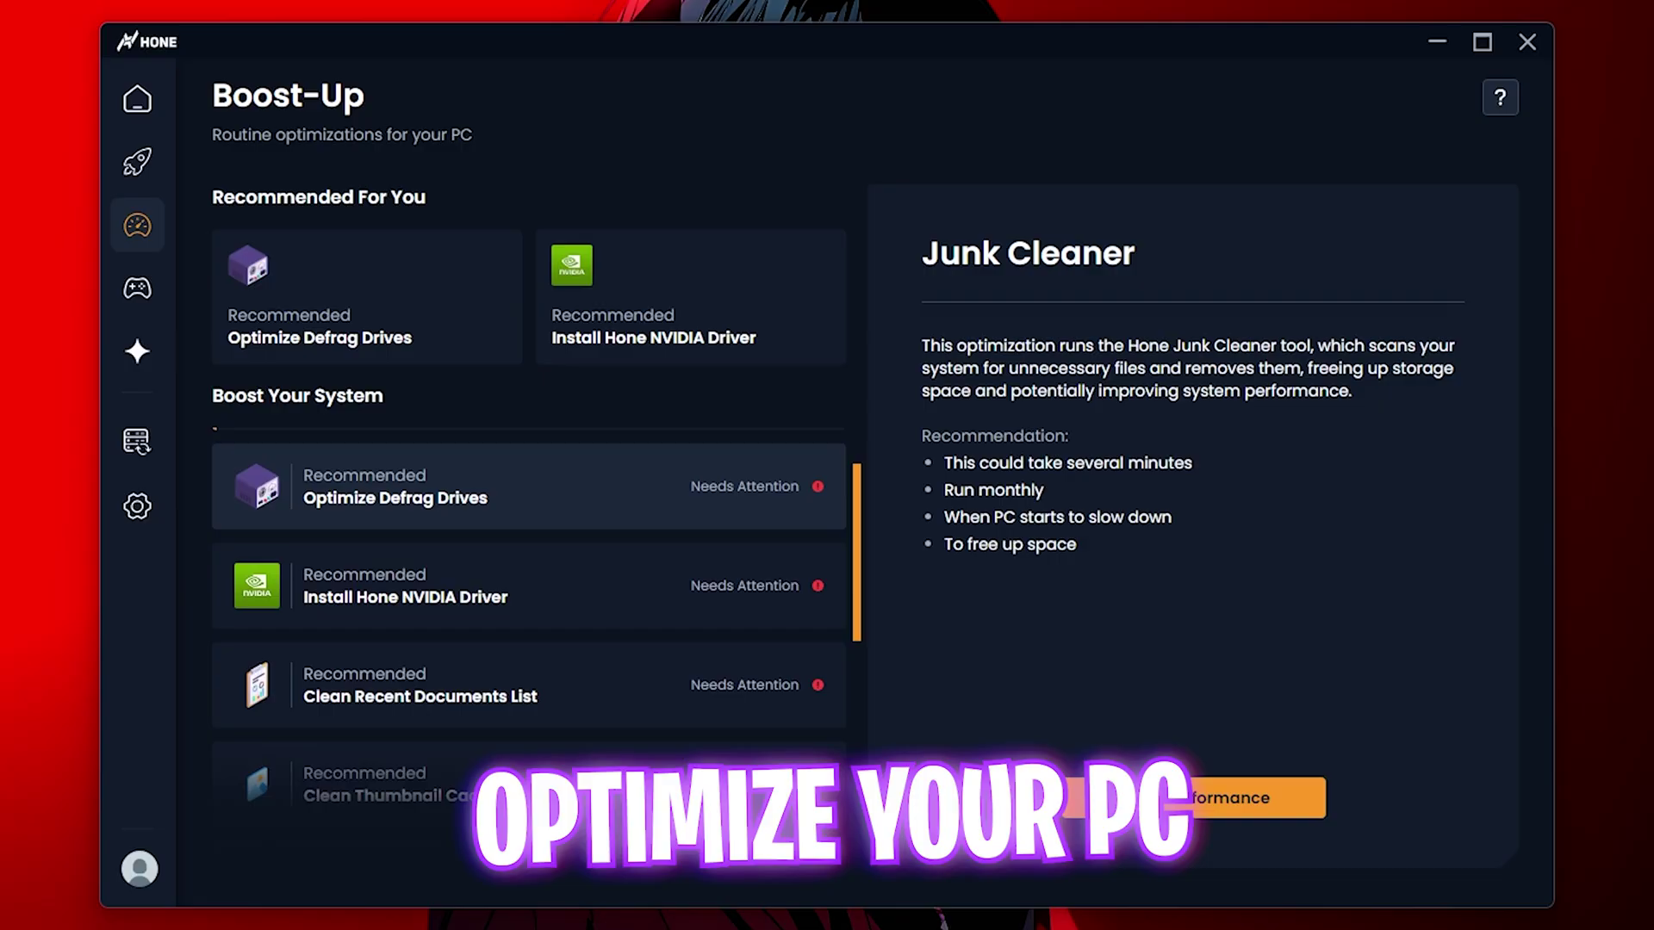
pyautogui.scroll(-3, 529, 625)
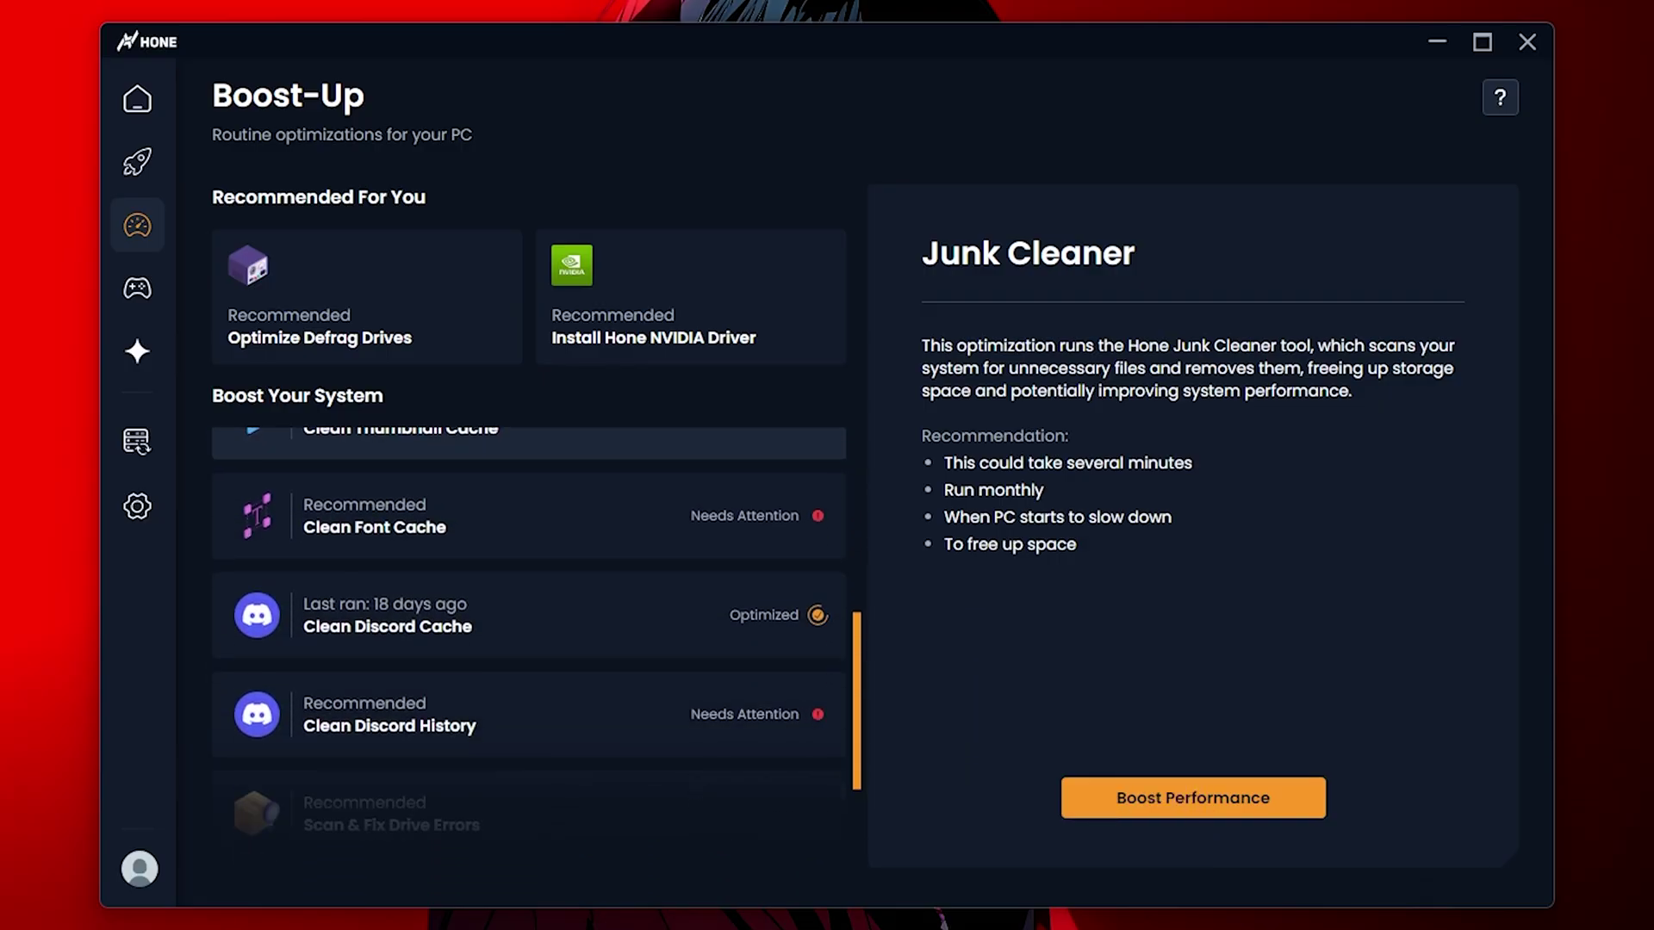
pyautogui.scroll(1, 529, 625)
pyautogui.scroll(-3, 529, 625)
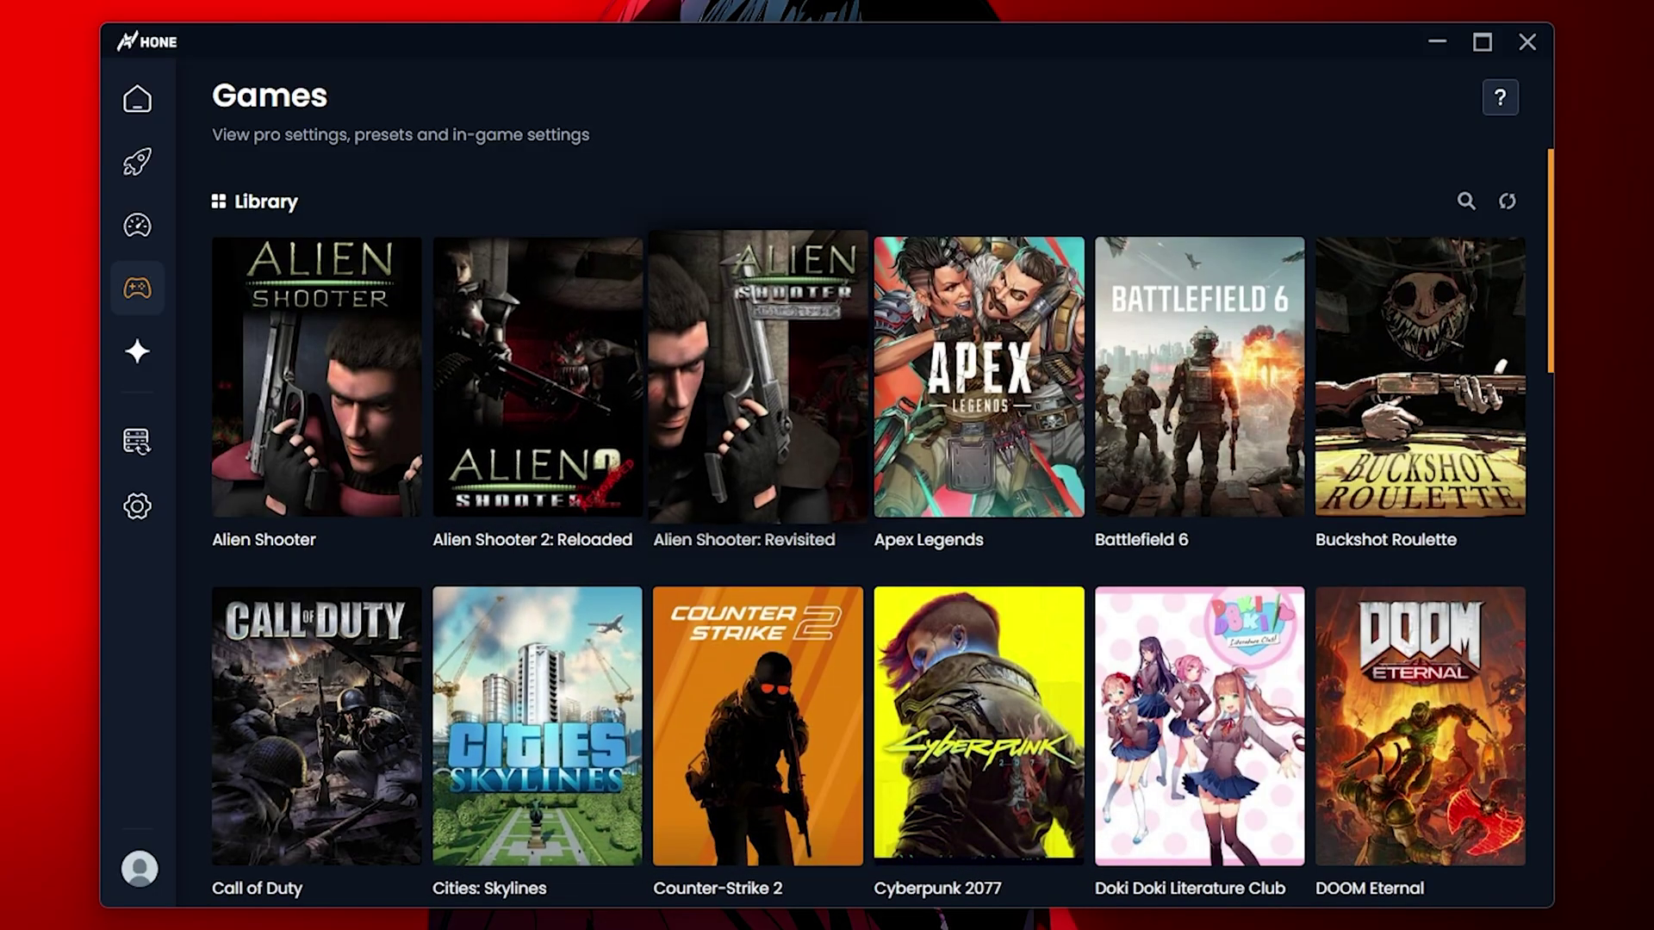
# Find Fortnite in Hone's Games library and open its entry
pyautogui.scroll(-5, 758, 513)
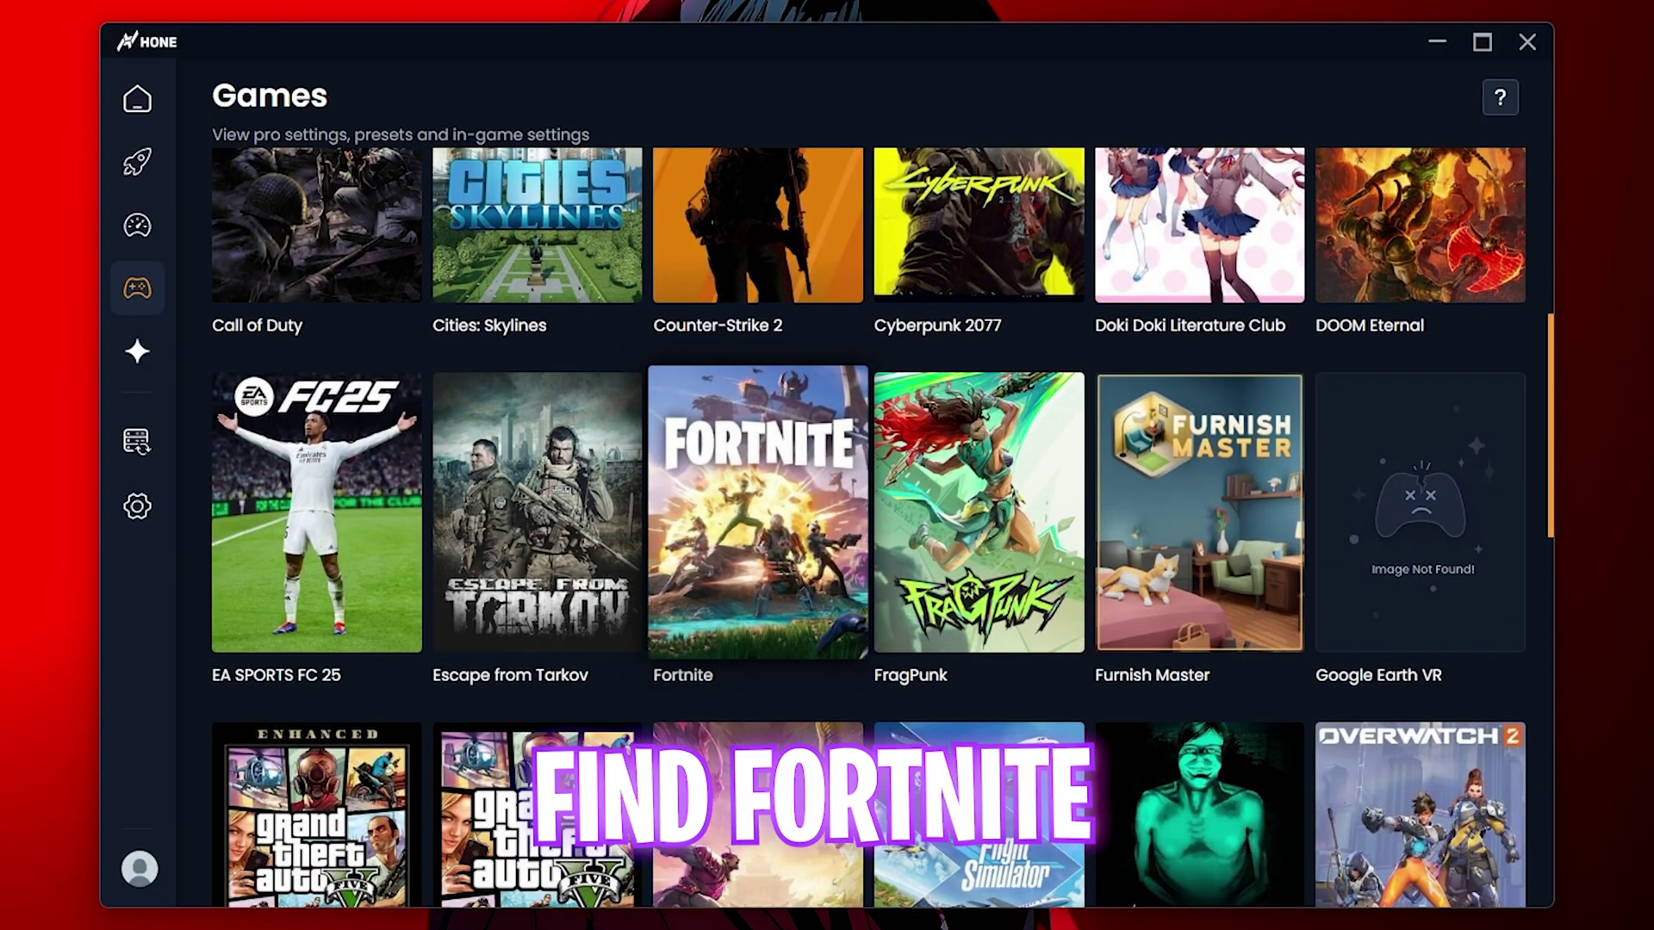
pyautogui.click(758, 512)
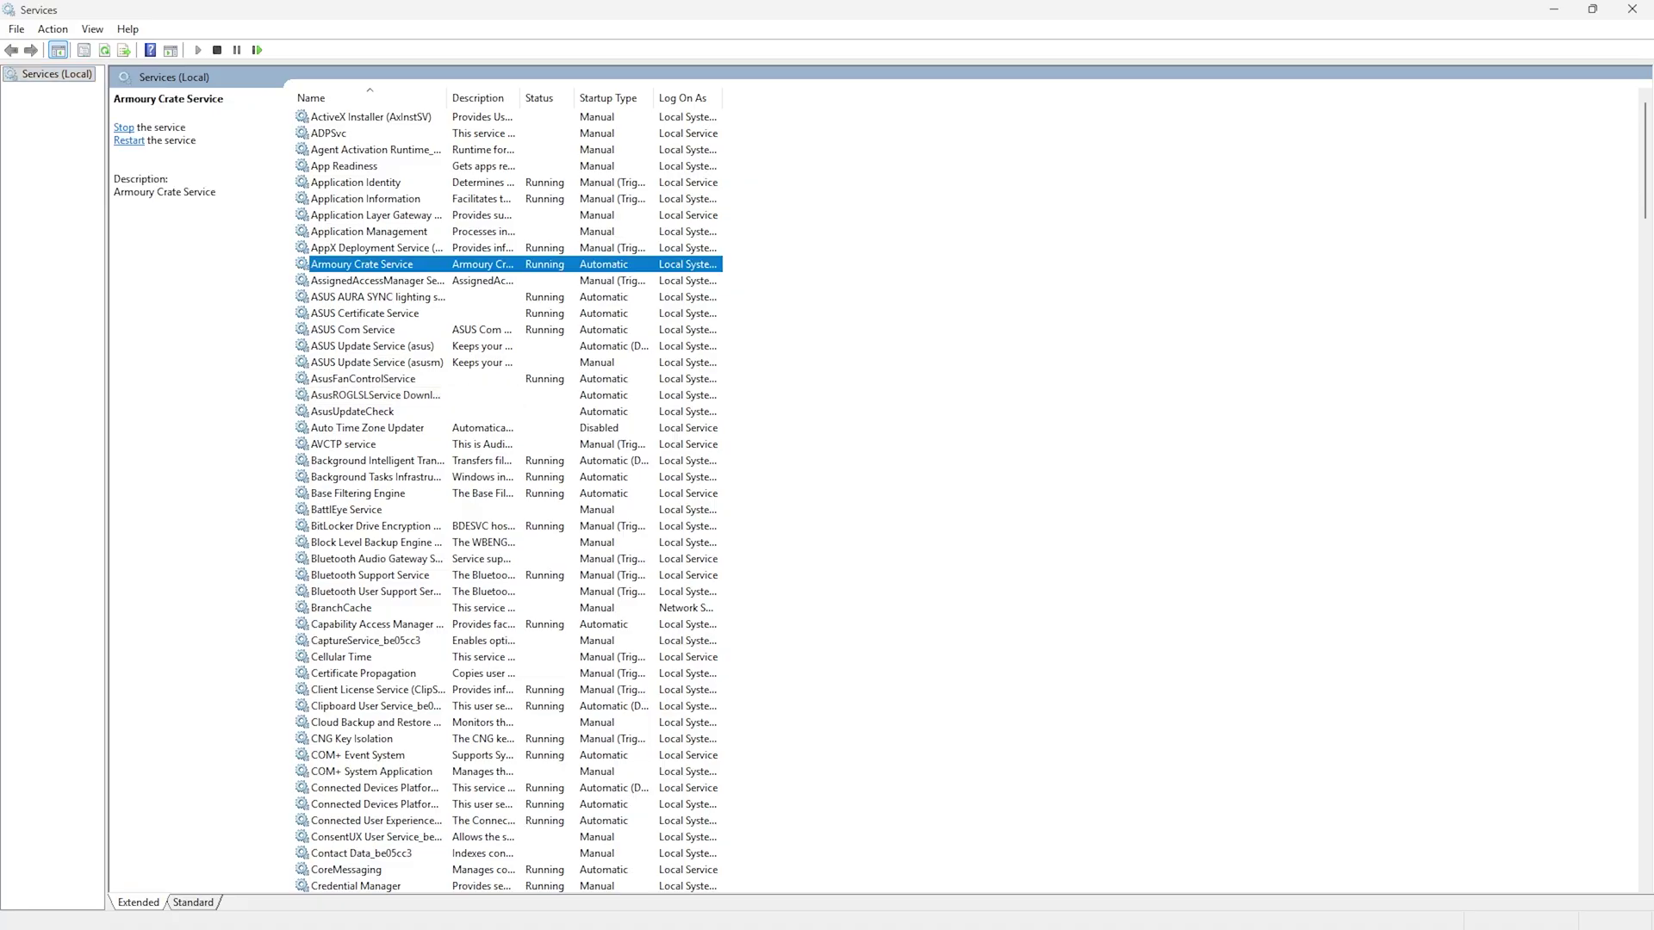
# Set the SysMain service's startup type to Disabled in Windows Services, apply it and close its properties
pyautogui.press('s')
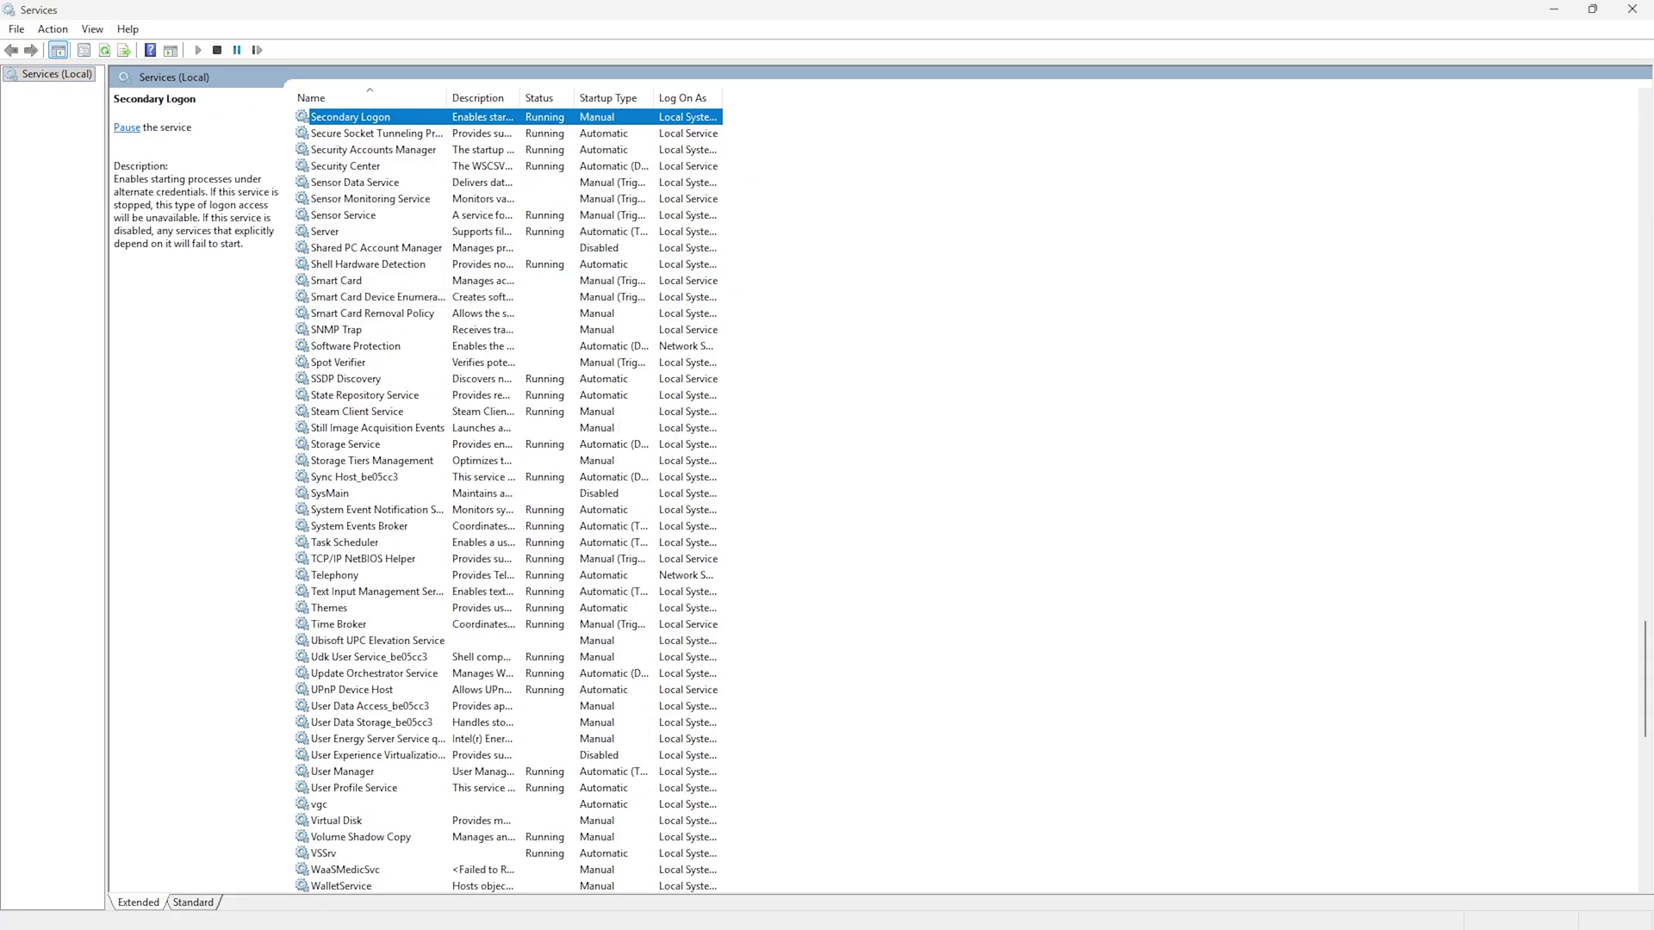
pyautogui.doubleClick(331, 493)
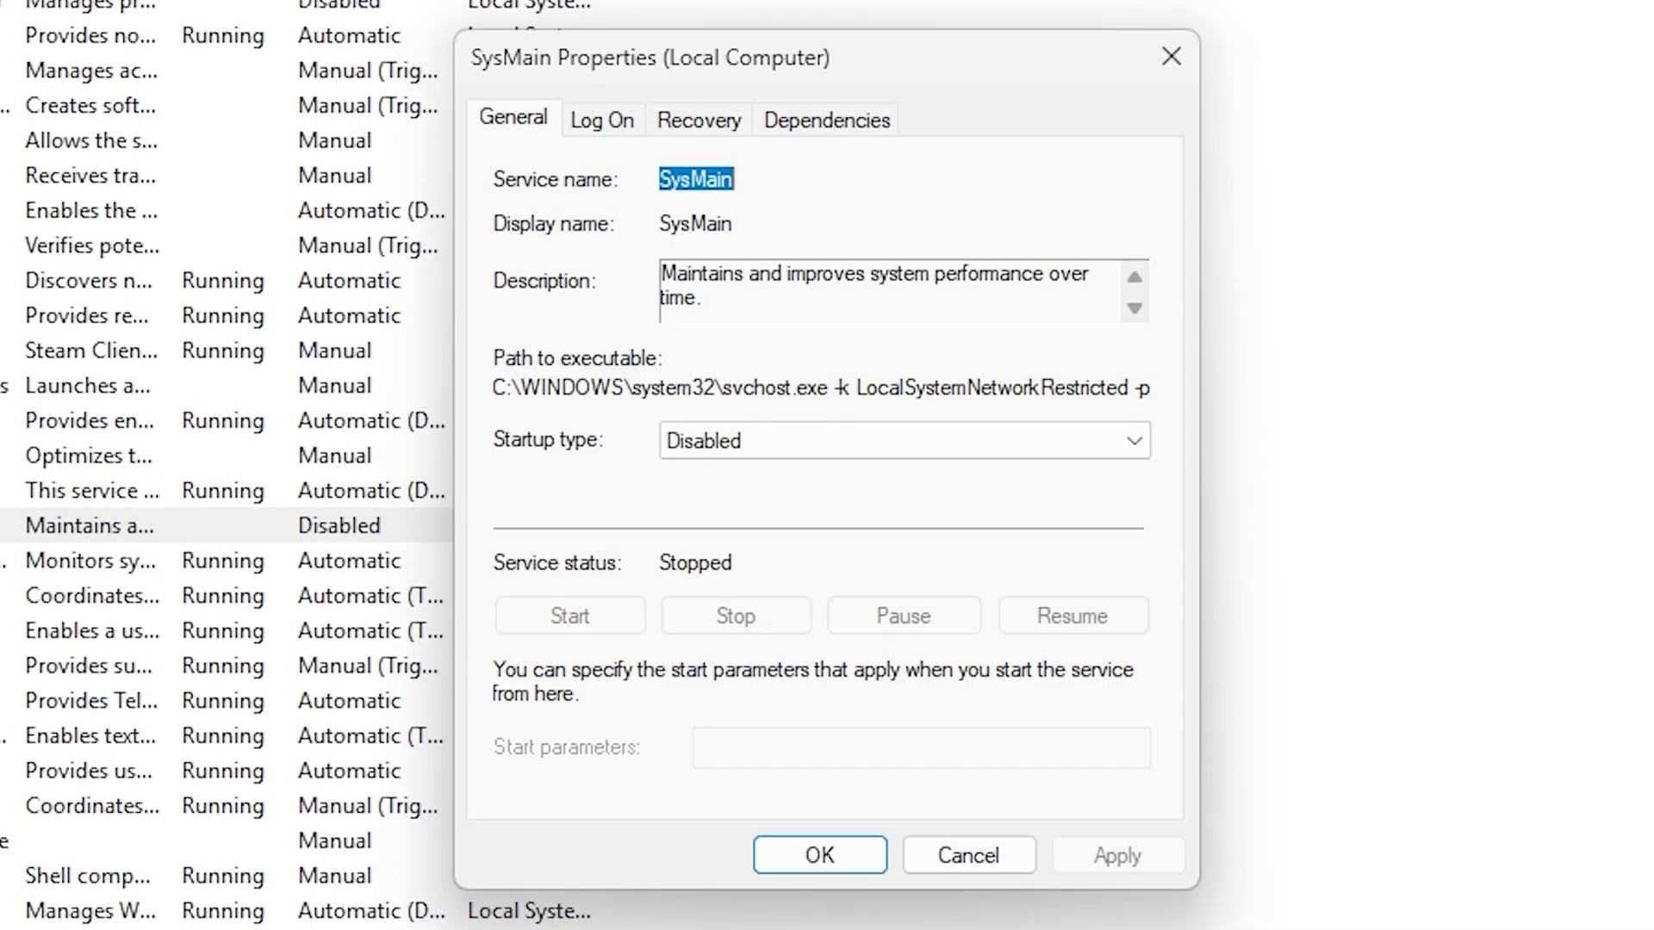
pyautogui.click(905, 441)
pyautogui.click(905, 522)
pyautogui.click(904, 441)
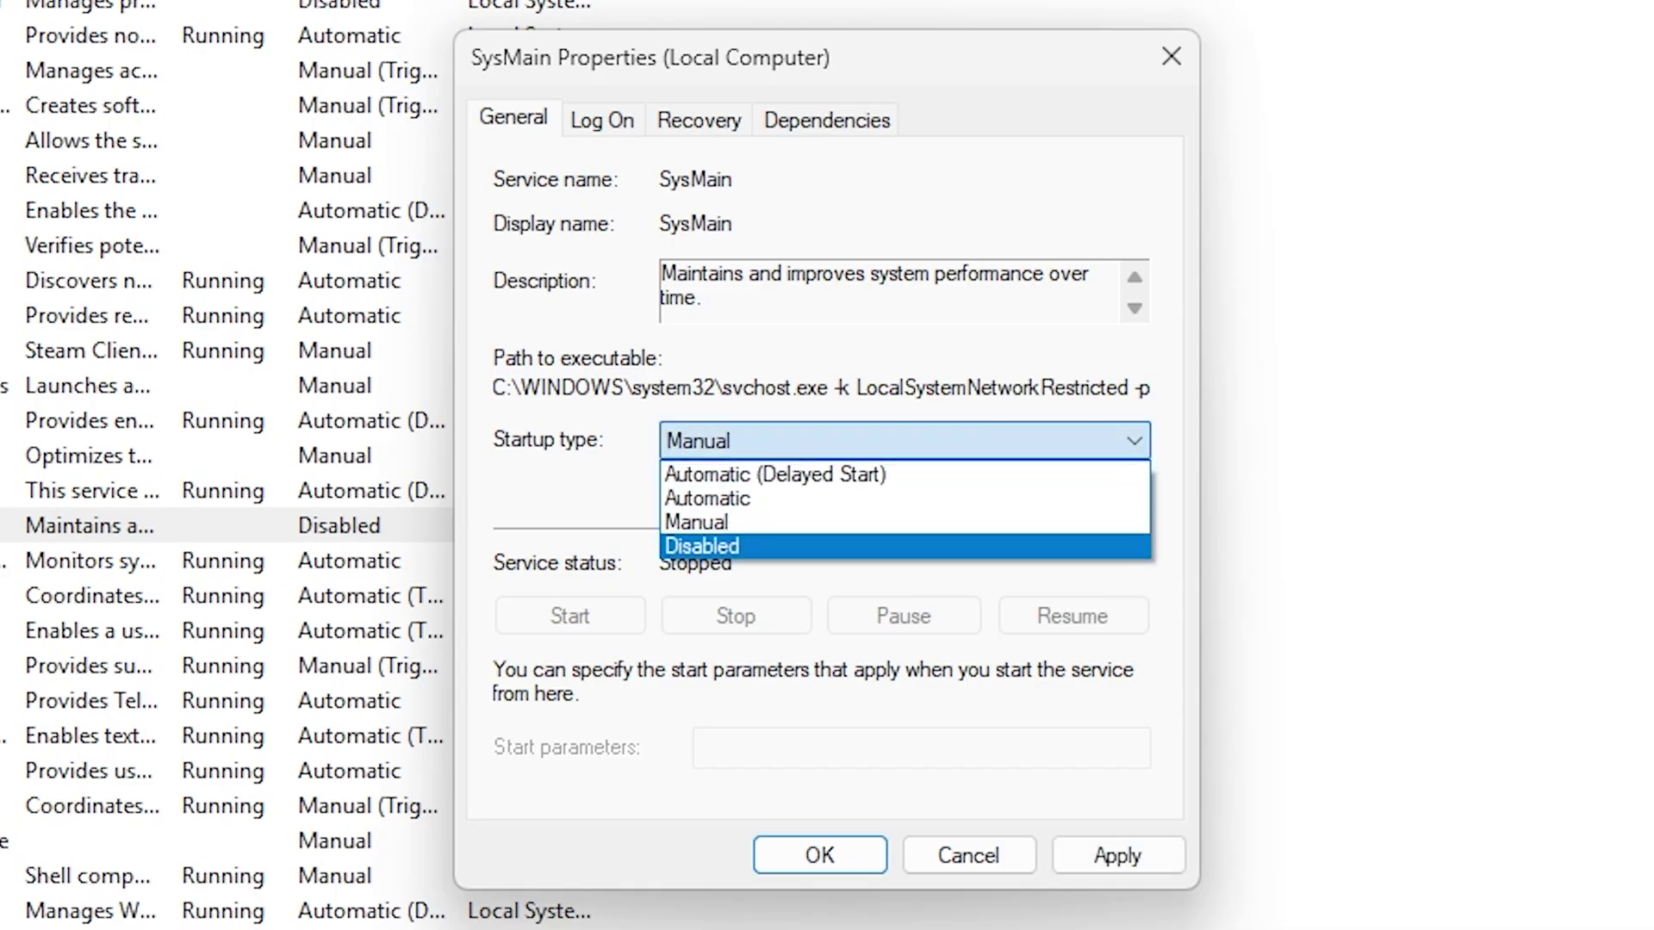
pyautogui.click(905, 546)
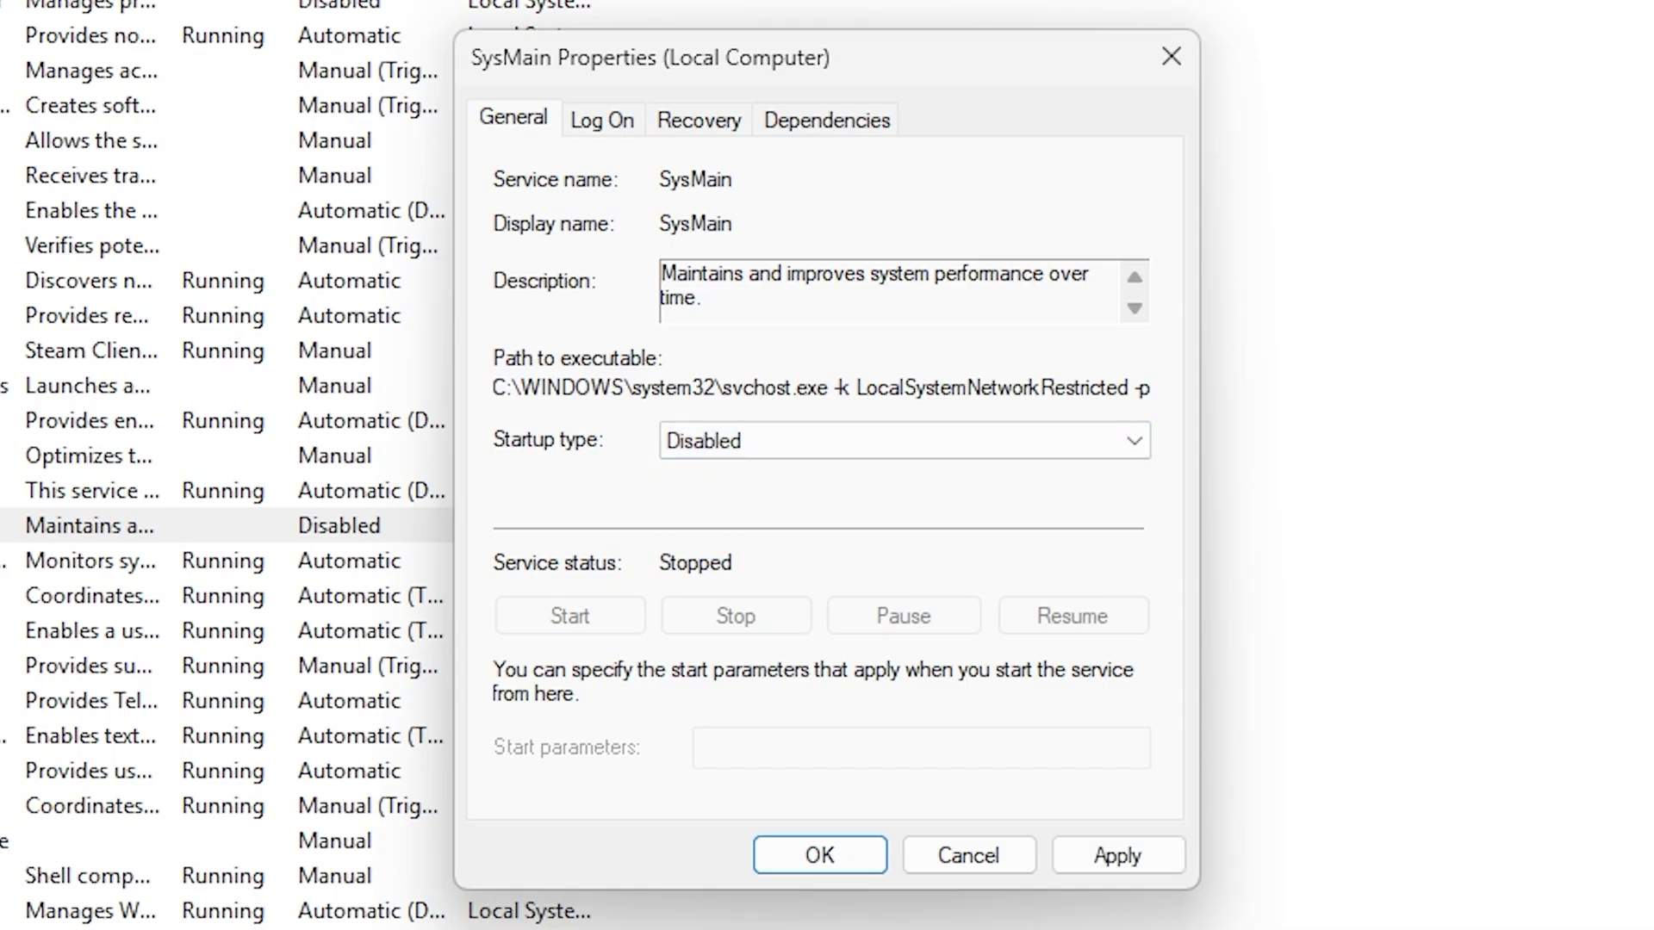
pyautogui.hotkey('alt', 'a')
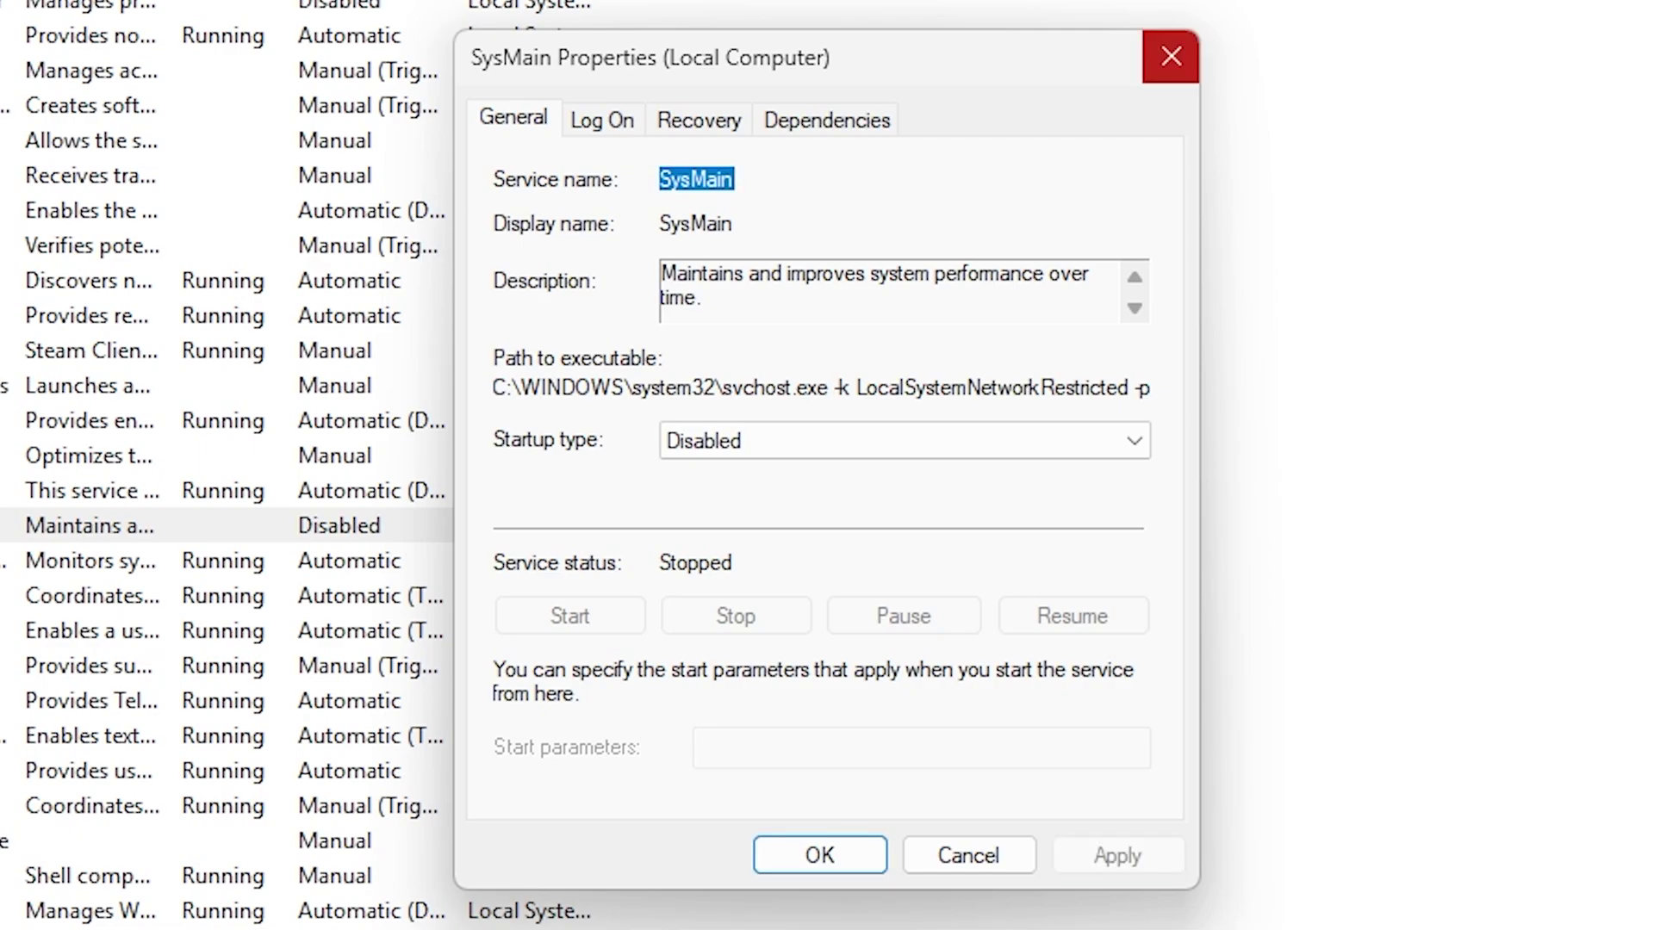
pyautogui.click(1171, 57)
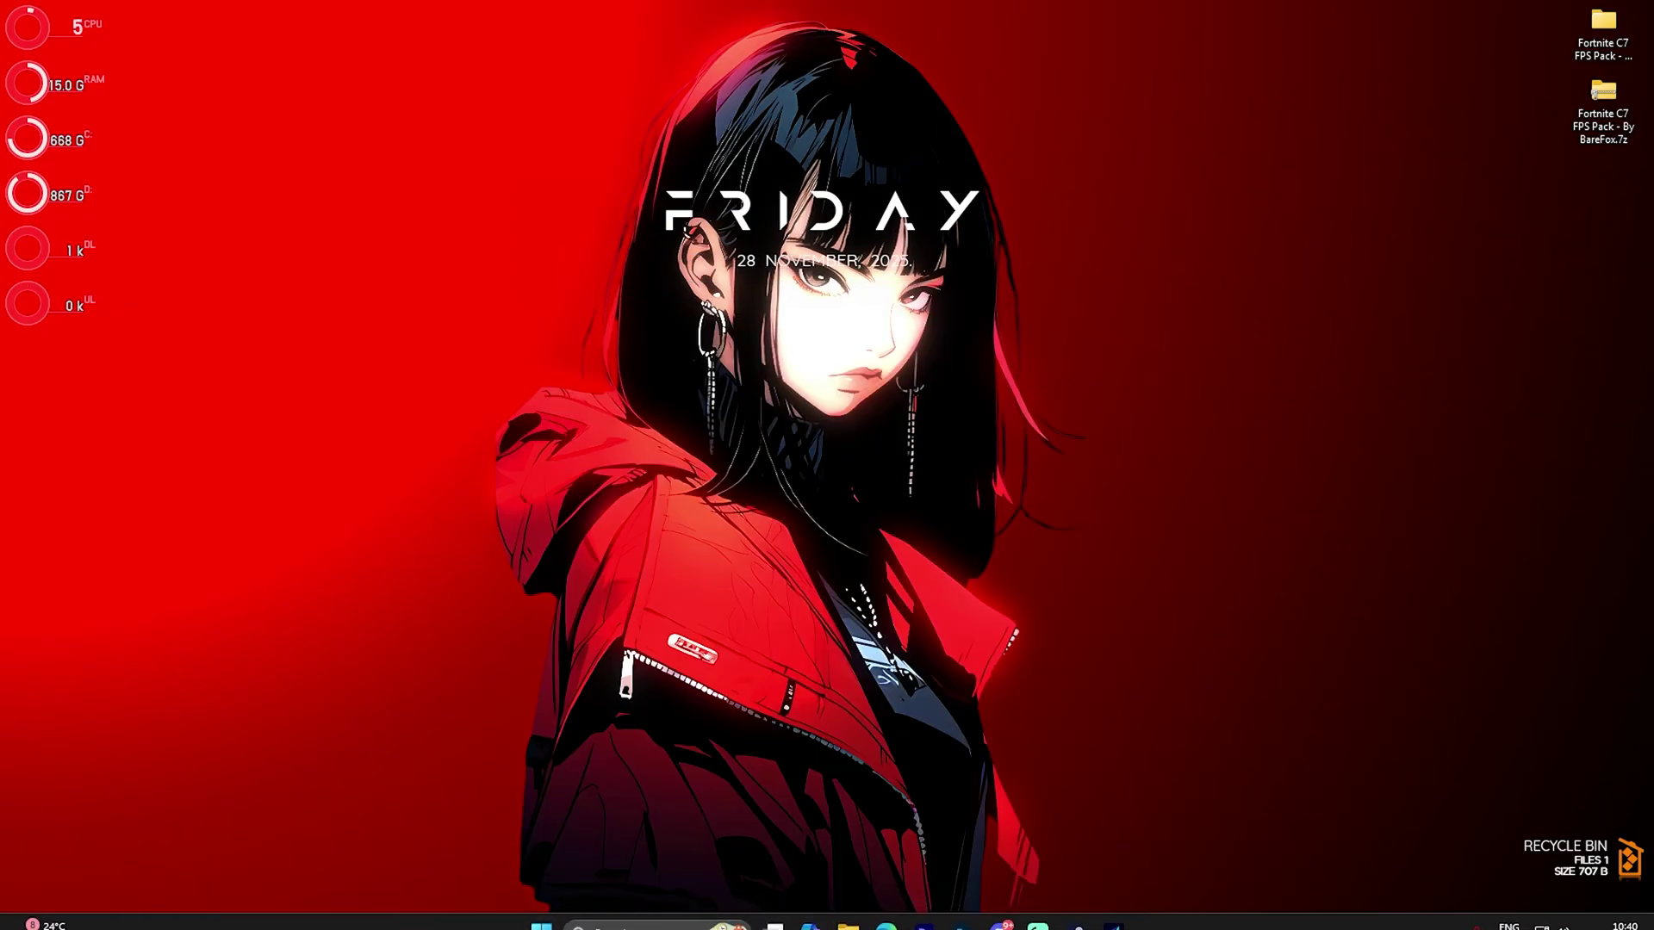
# Open Task Manager maximized and show its list of startup apps
pyautogui.hotkey('ctrl', 'shift', 'Escape')
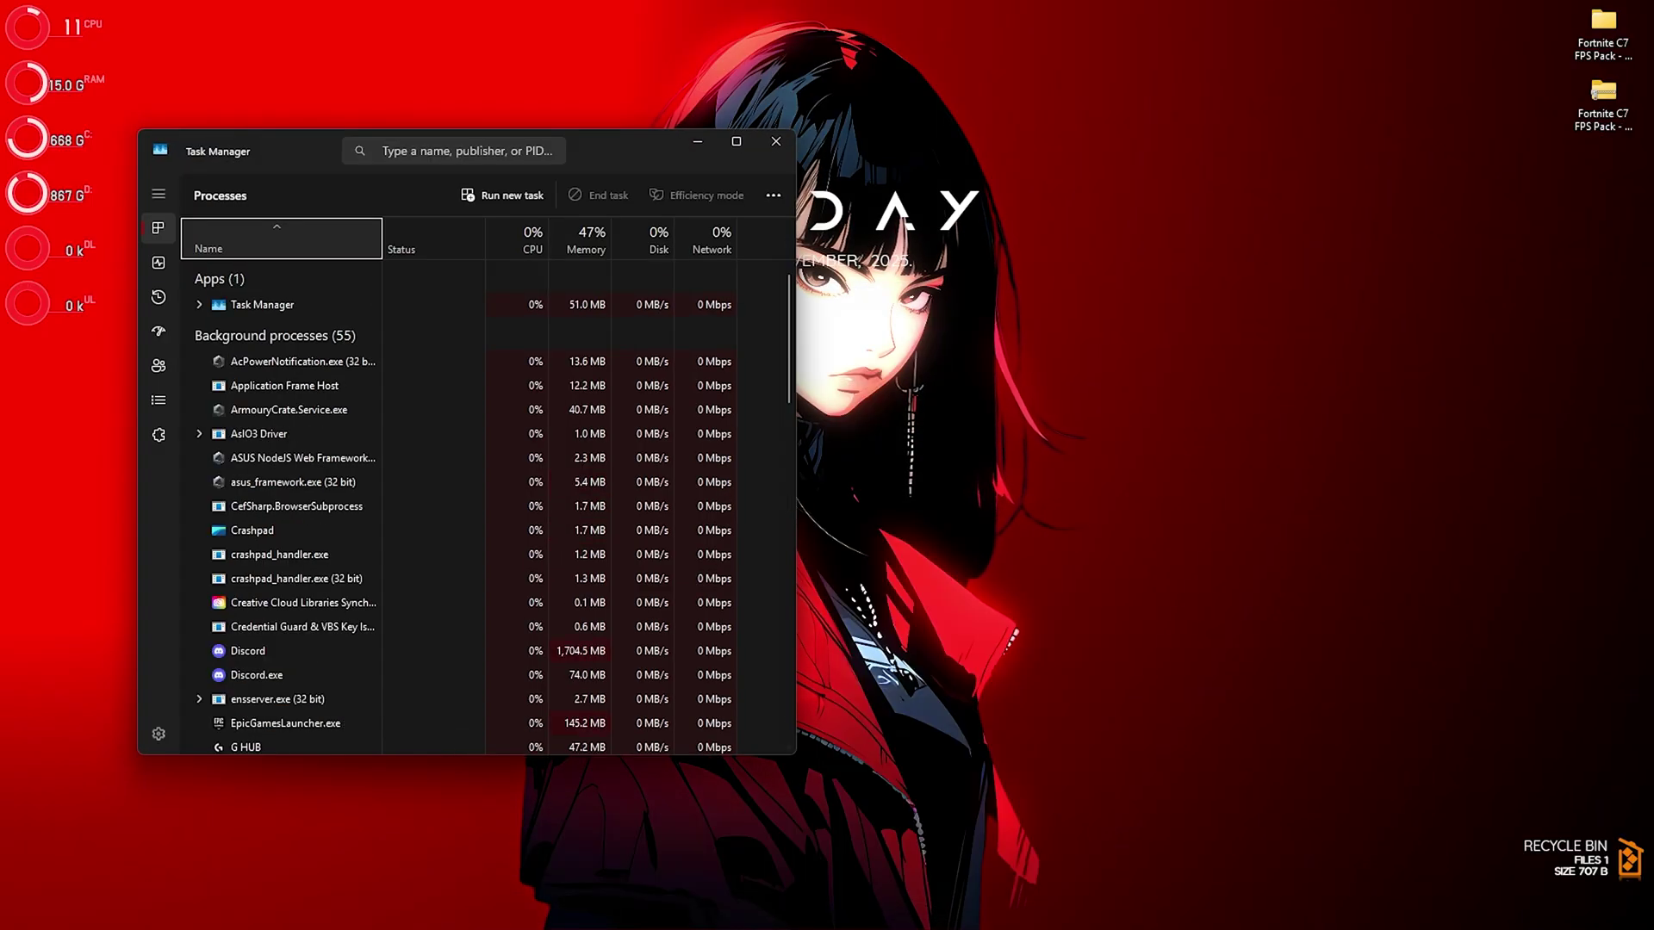
pyautogui.press('super+Up')
pyautogui.click(21, 196)
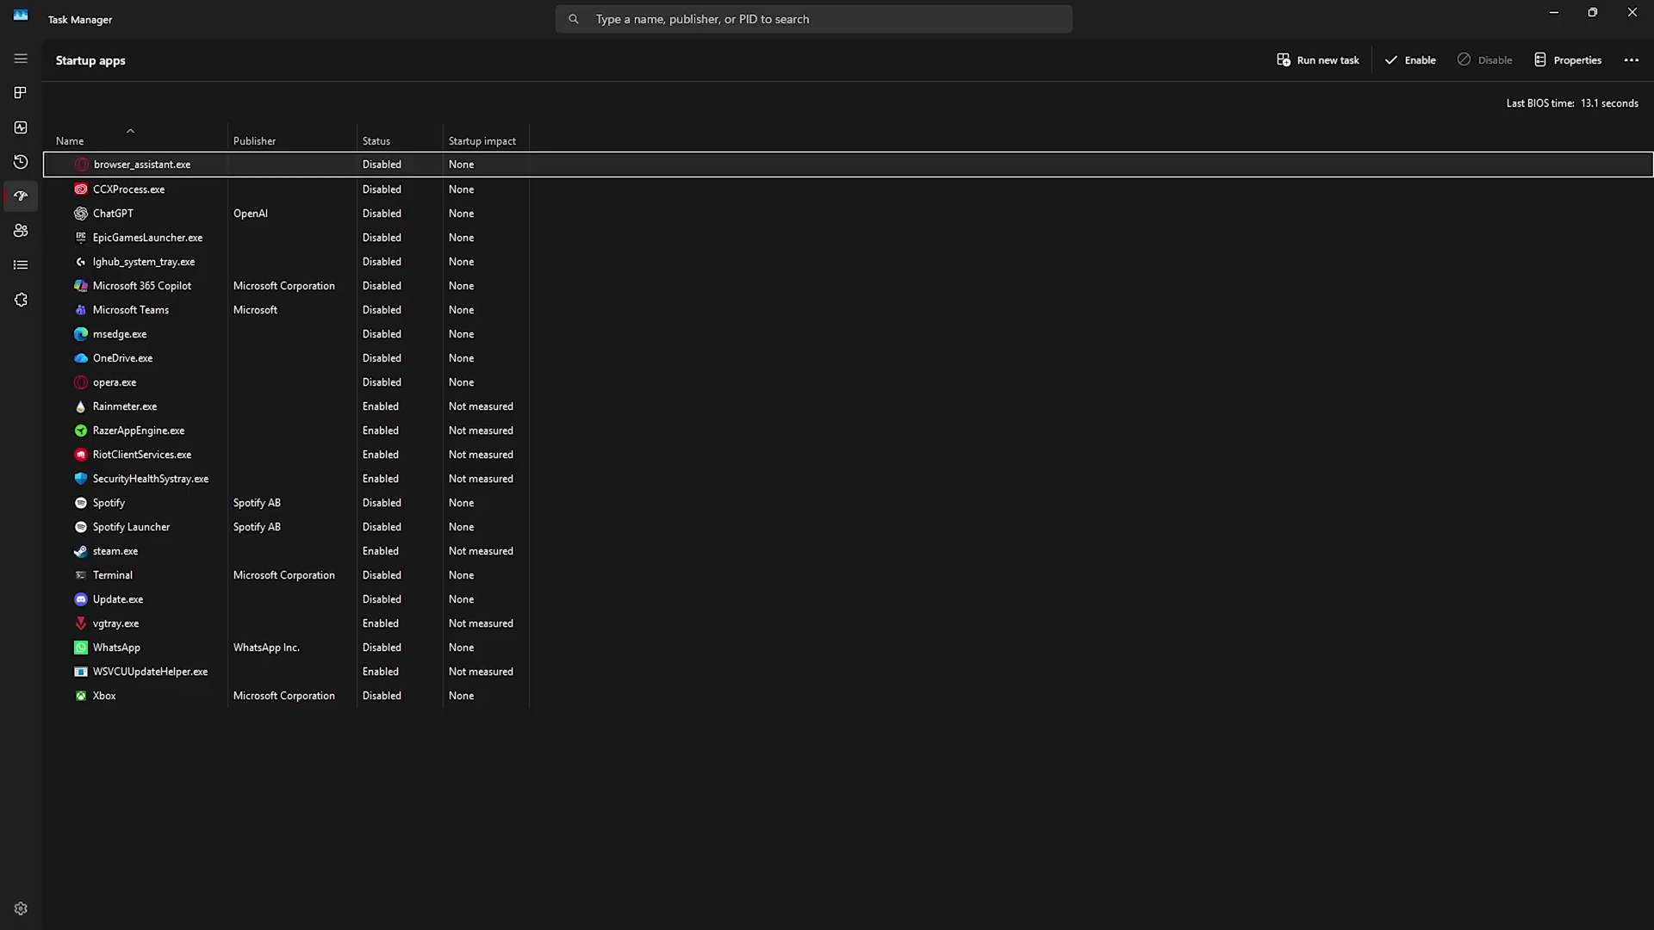
# Check the startup apps for unneeded entries, including EpicGamesLauncher.exe, Microsoft 365 Copilot, Microsoft Teams and opera.exe
pyautogui.press('Down')
pyautogui.press('Down')
pyautogui.press('Down')
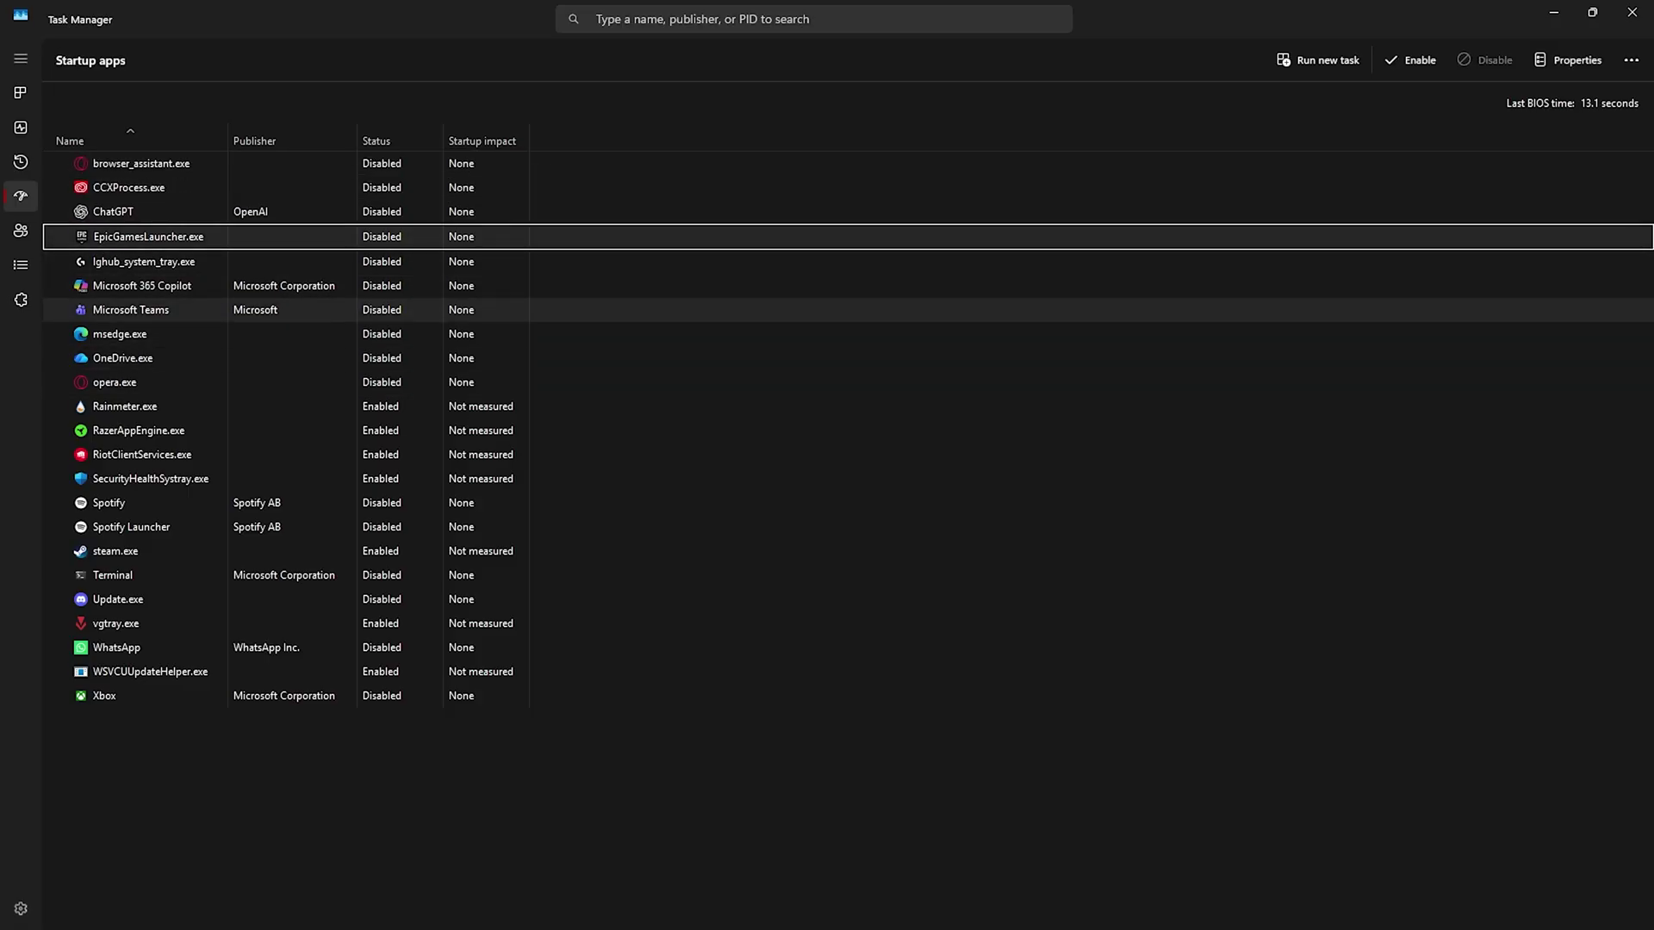
pyautogui.click(143, 285)
pyautogui.click(131, 310)
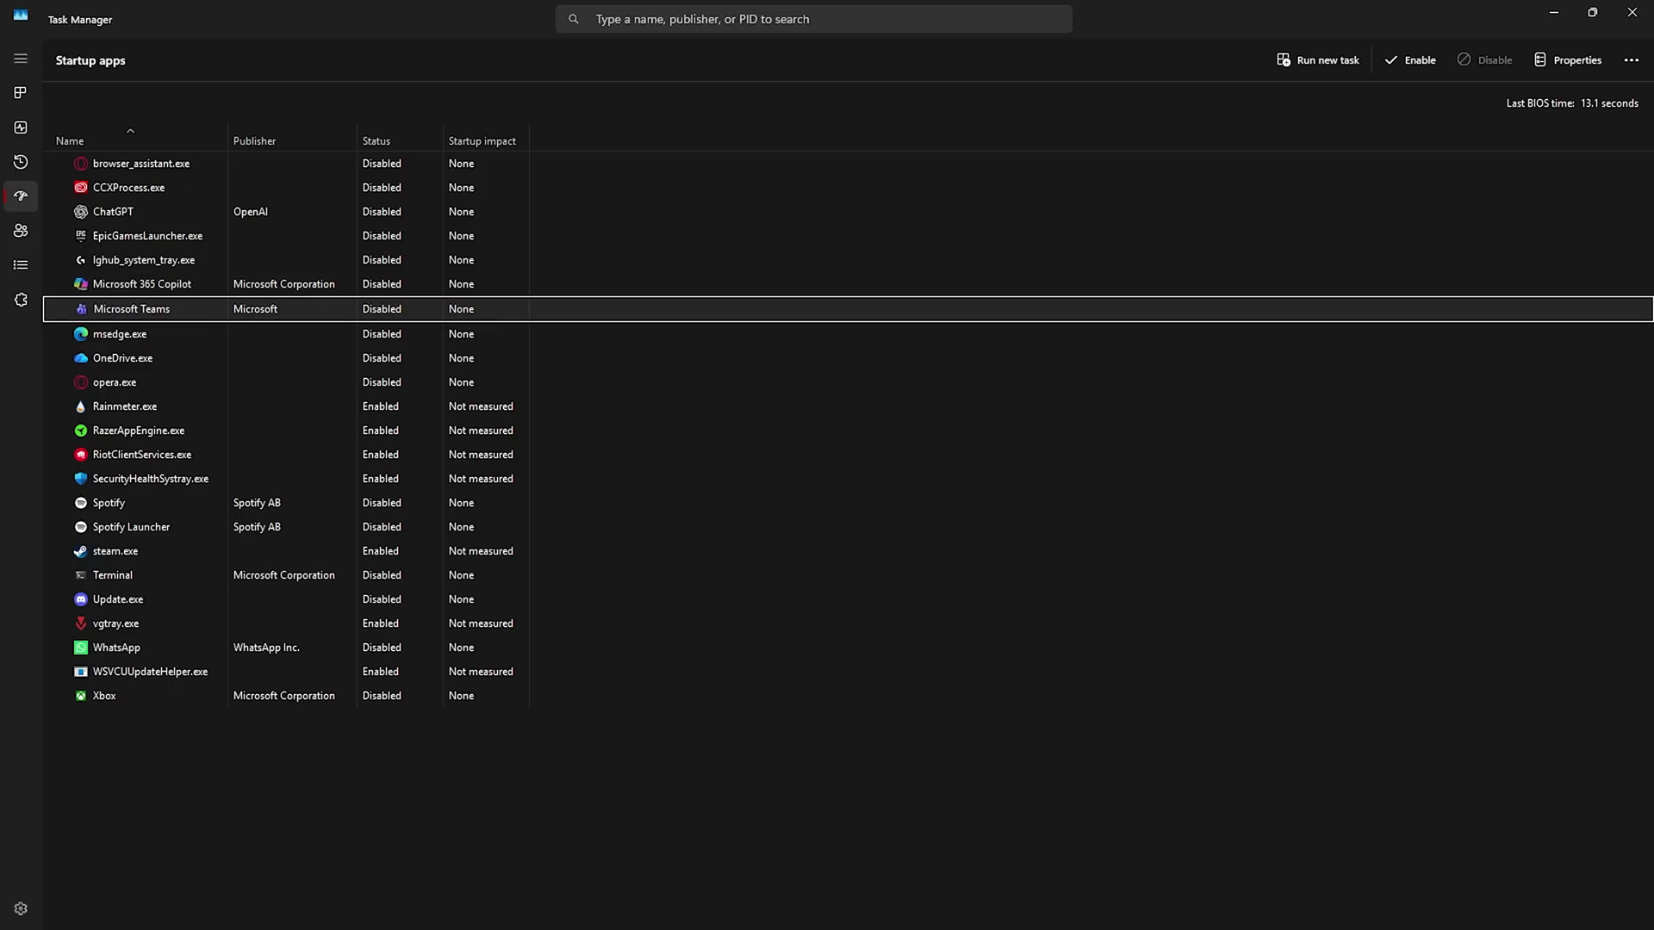
pyautogui.click(116, 383)
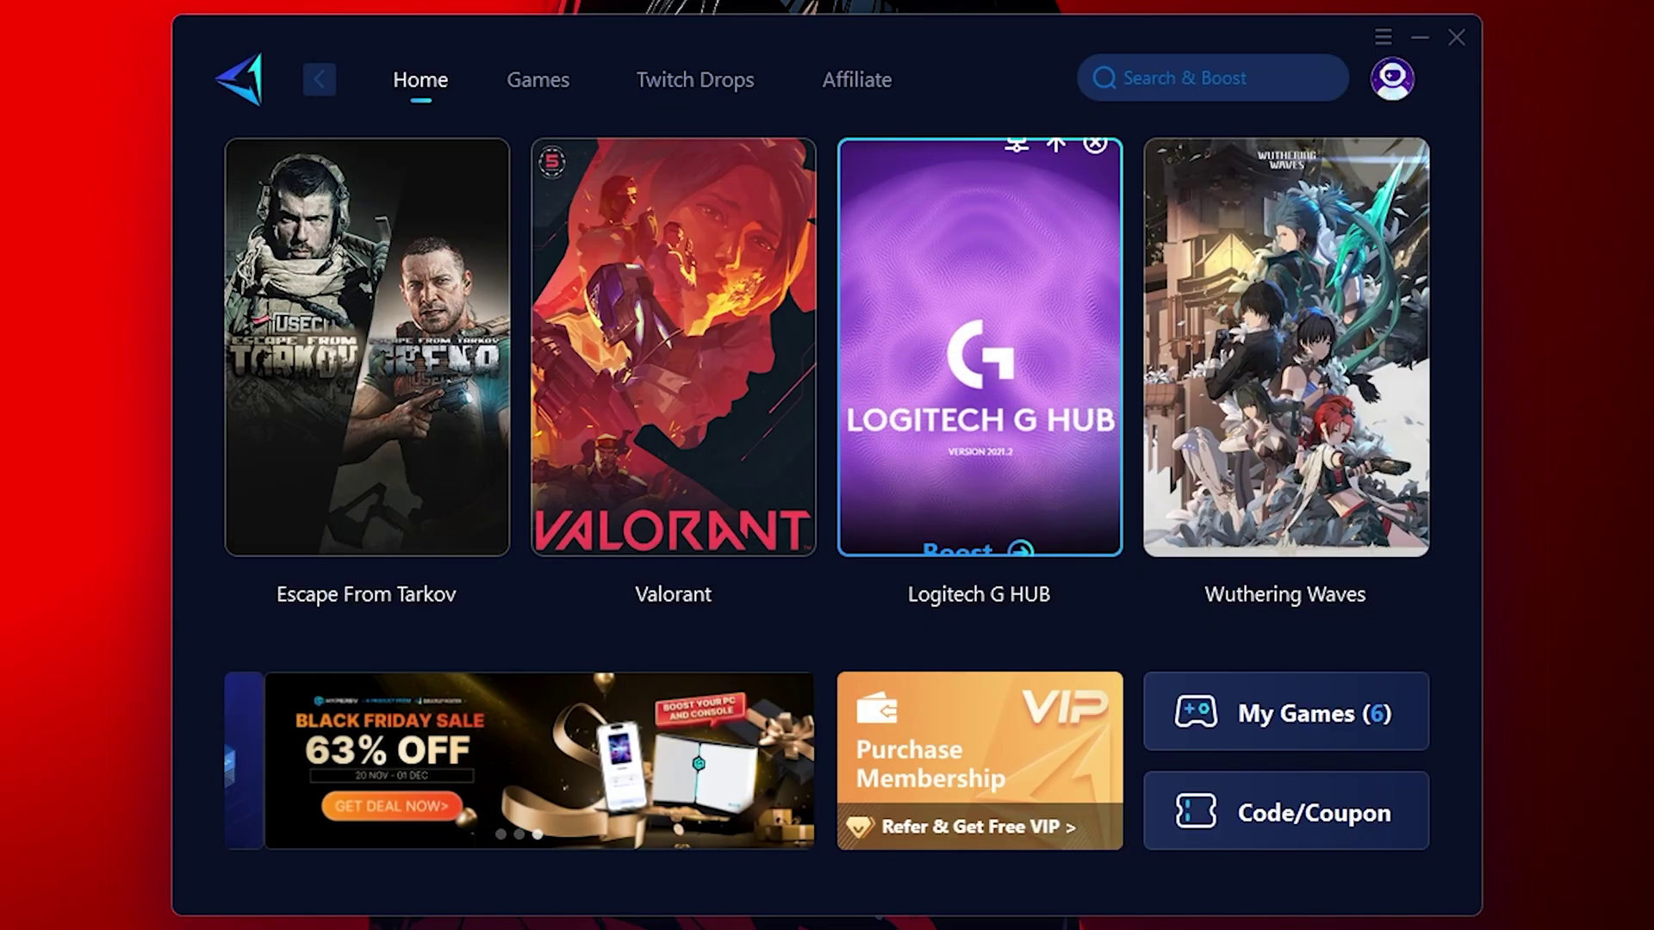
# Search the game booster for "Fort", choose to boost the Epic Games version of Fortnite and look through its server regions
pyautogui.click(1213, 78)
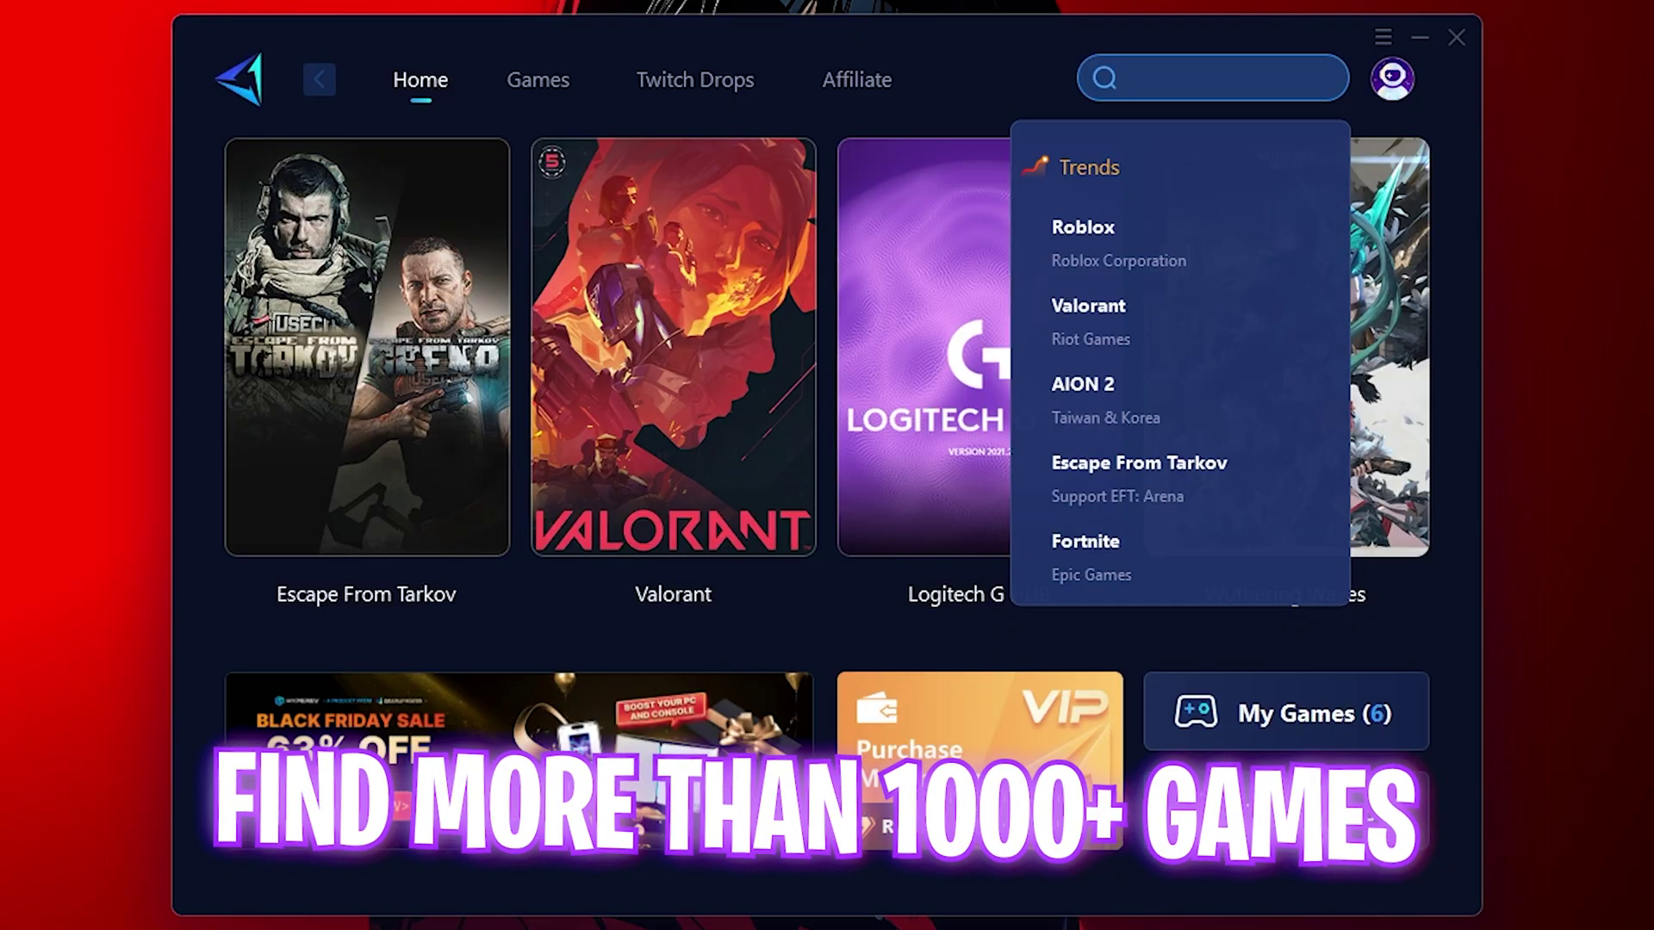
pyautogui.write('Fort')
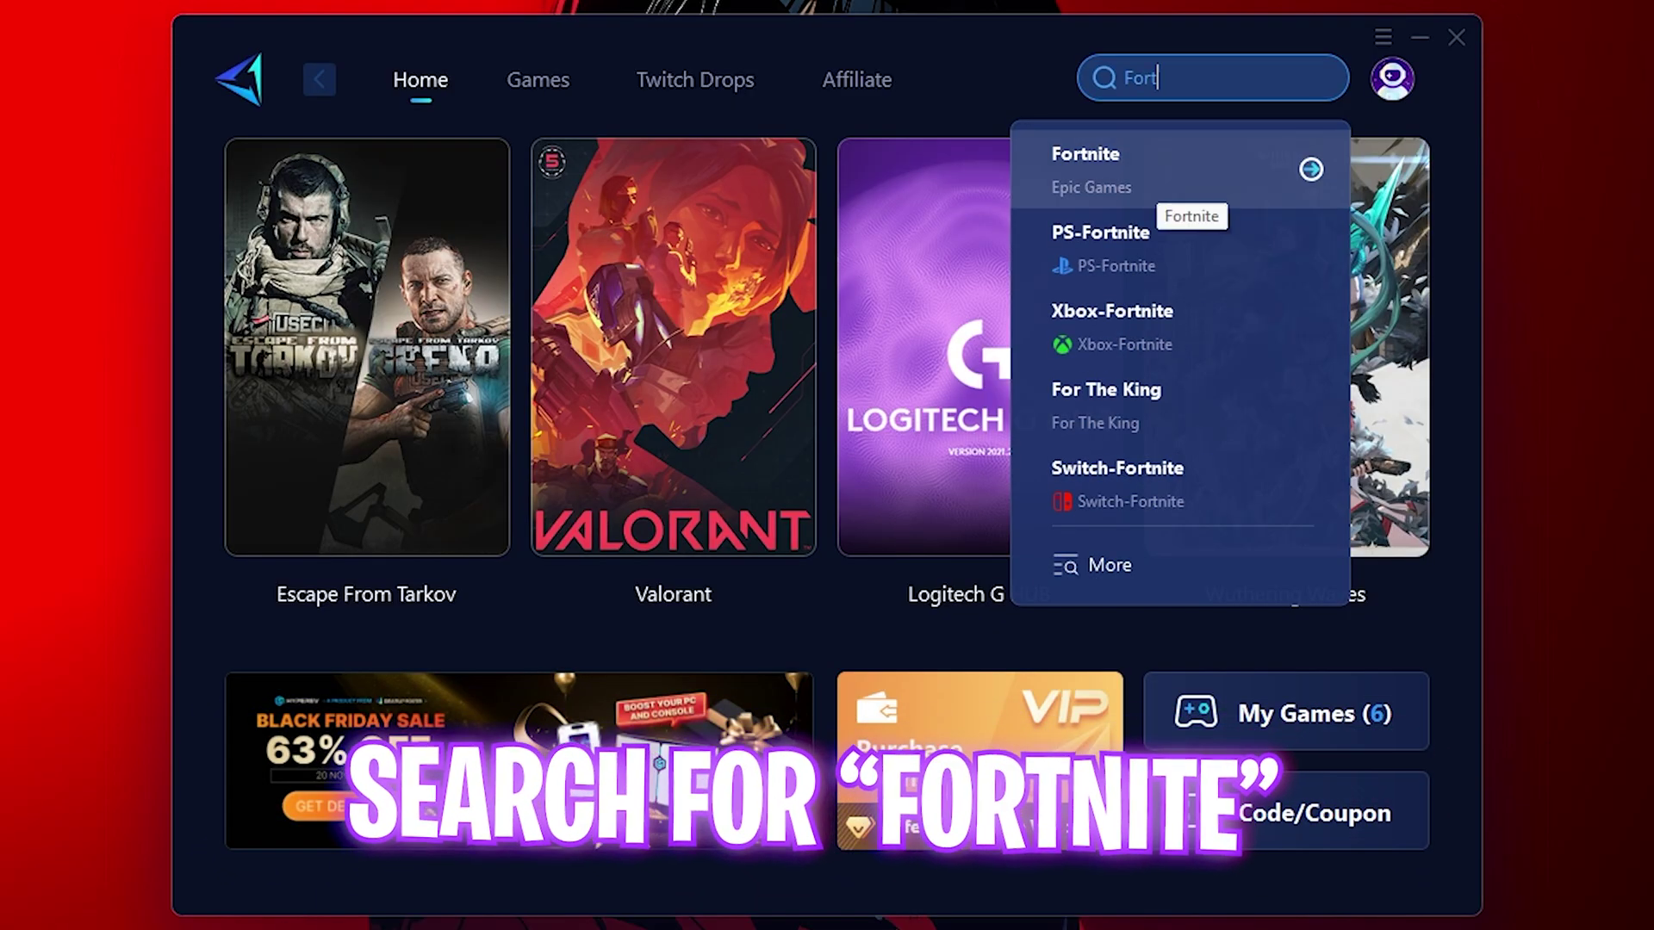
pyautogui.click(1310, 167)
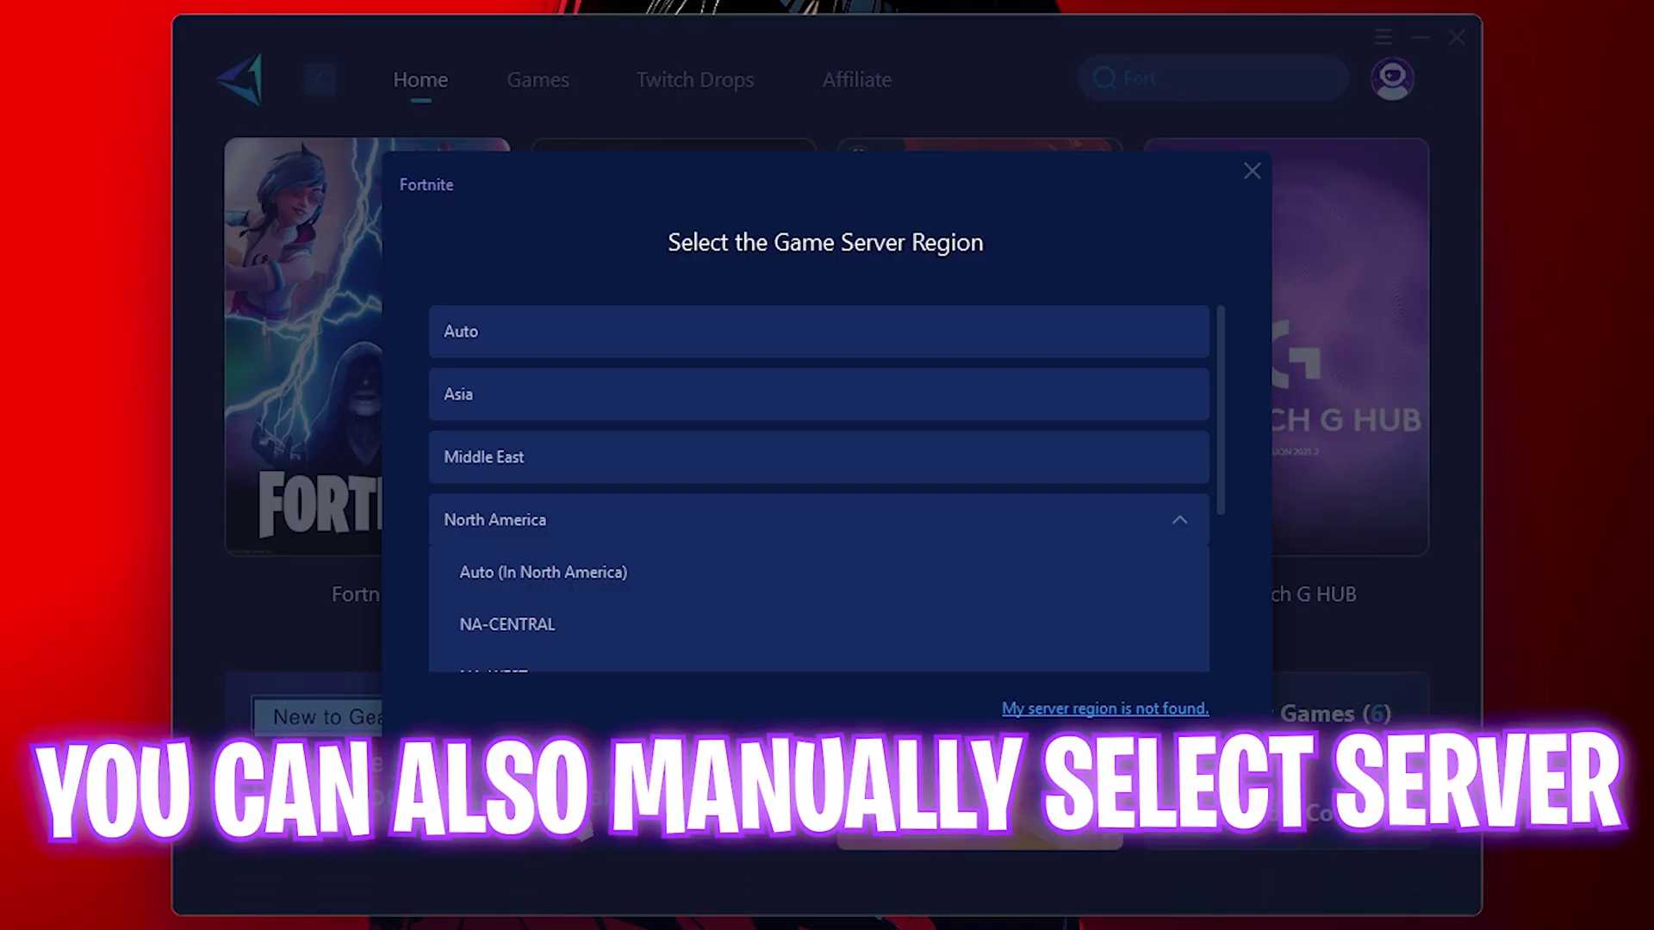
pyautogui.scroll(-1, 819, 483)
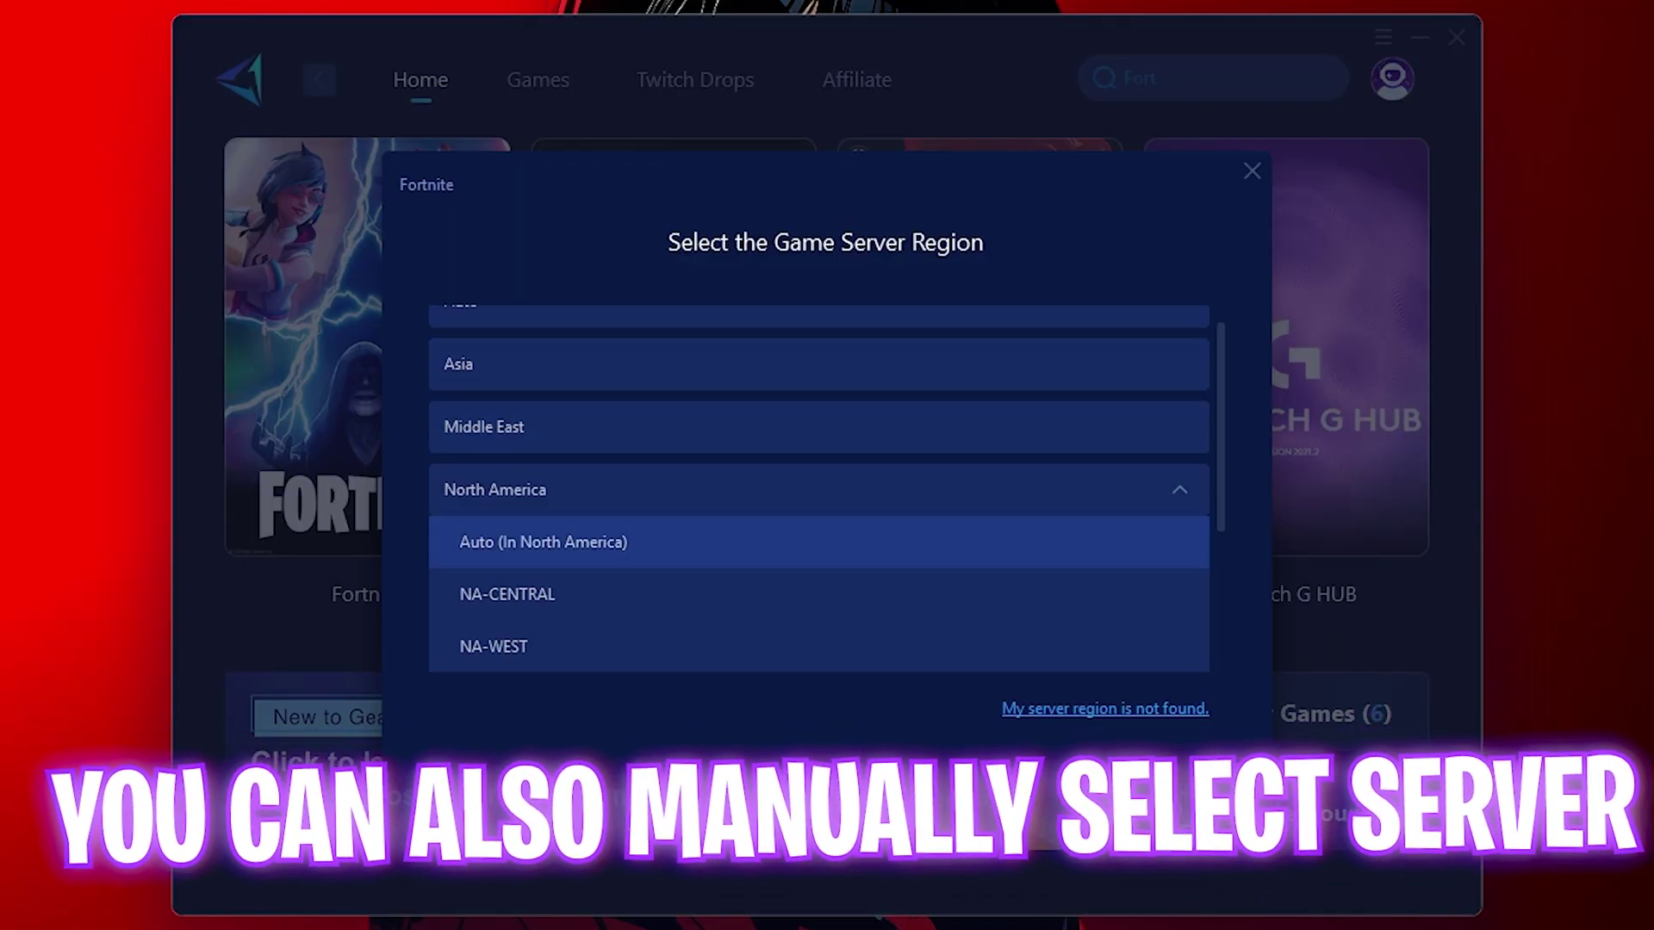
pyautogui.scroll(1, 818, 483)
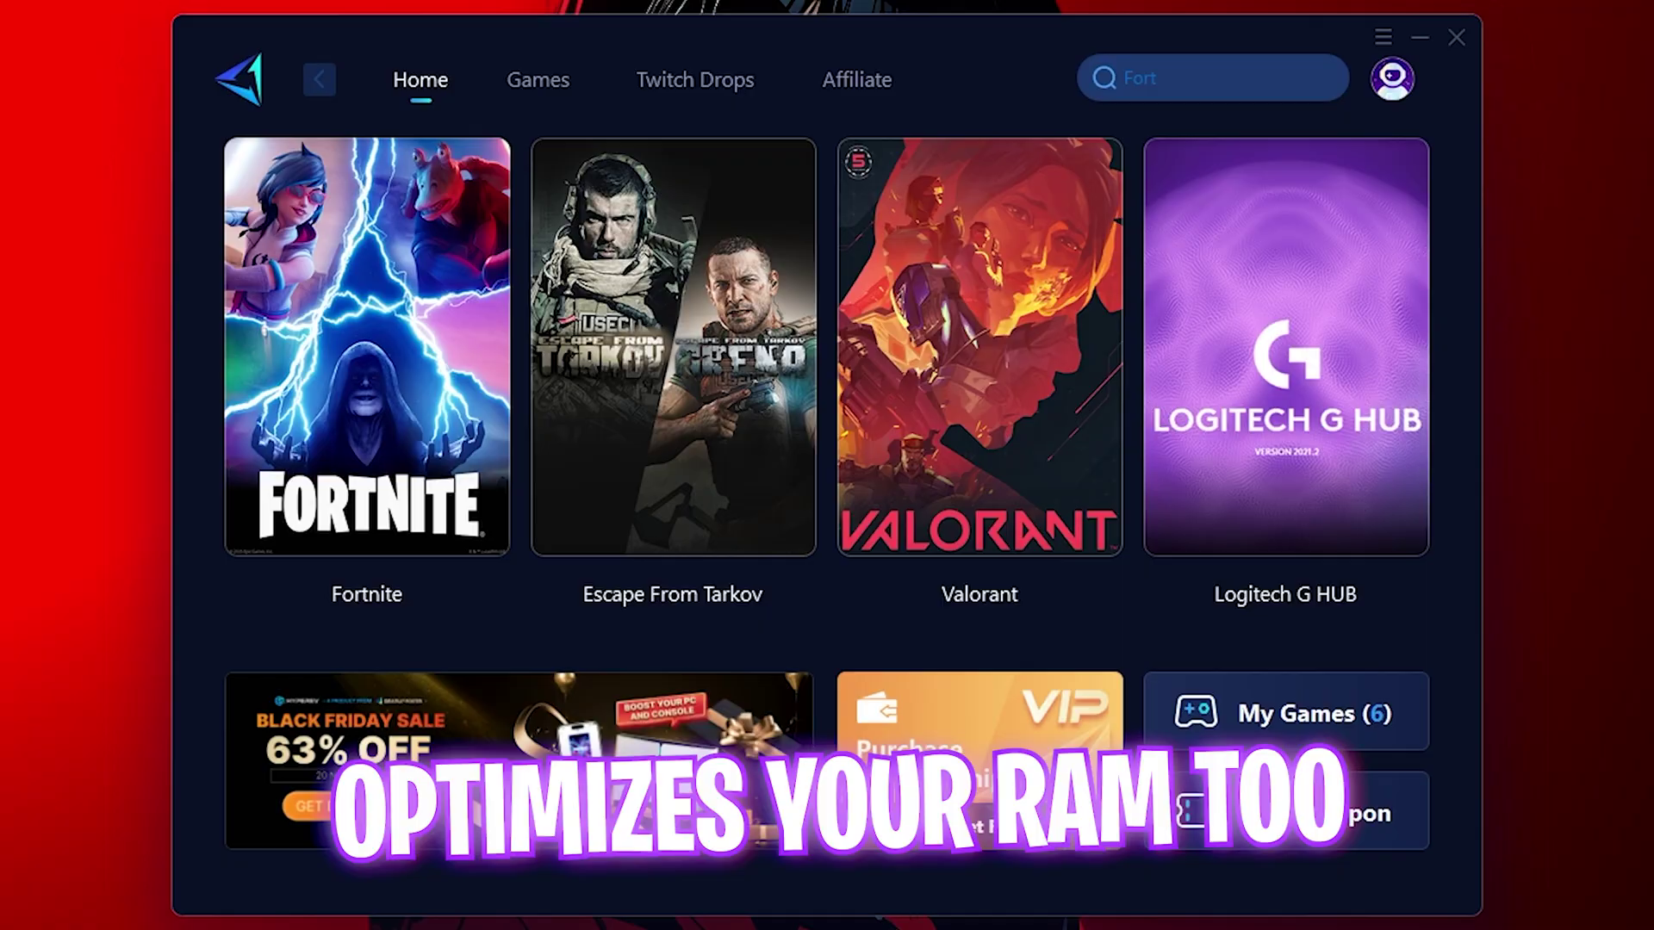
# Open the Optimization Settings in the game booster's settings
pyautogui.click(1384, 37)
pyautogui.click(1455, 249)
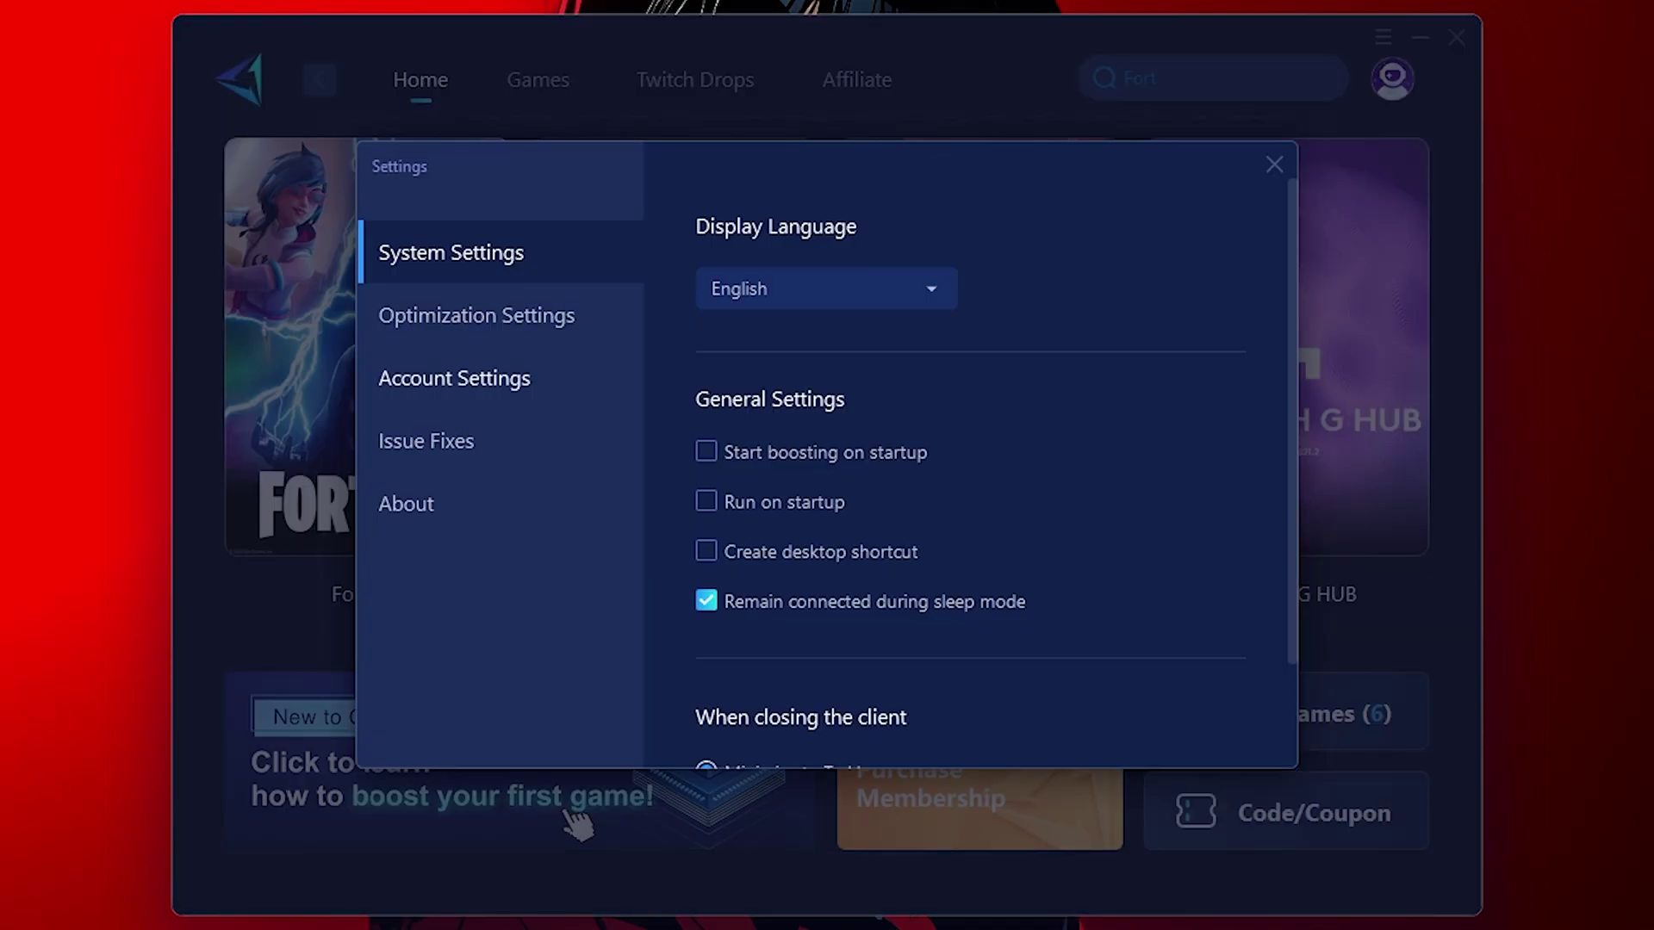
pyautogui.click(476, 315)
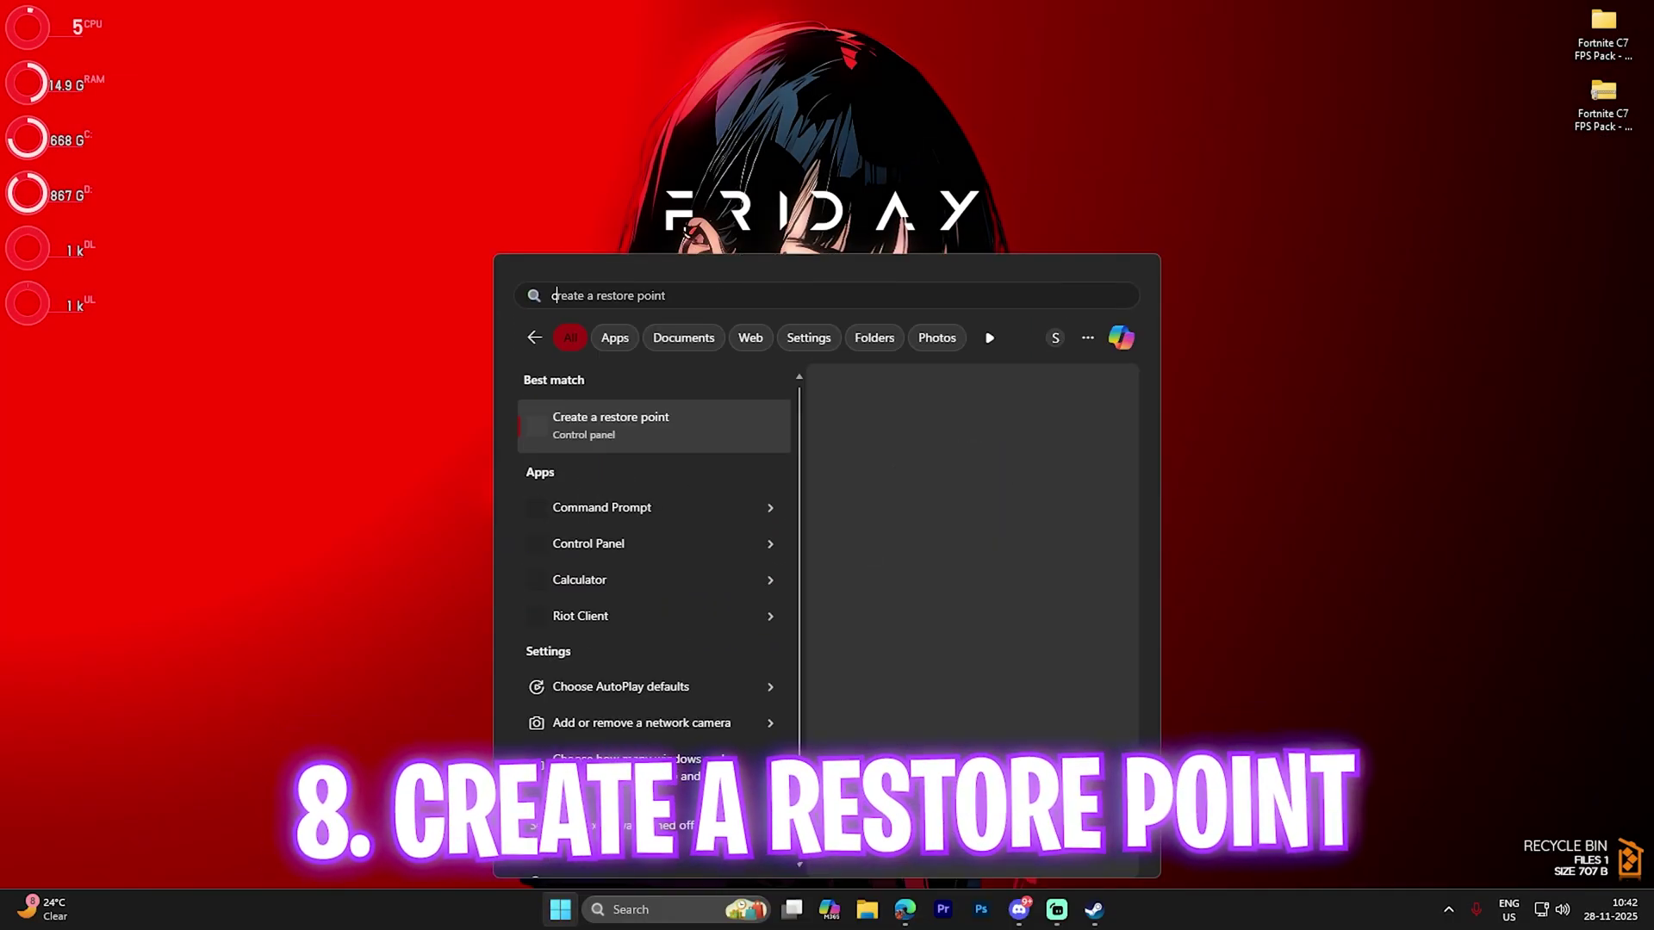
# Open the Windows system protection settings, create a restore point described as Fortnite and dismiss the completion dialog
pyautogui.press('Return')
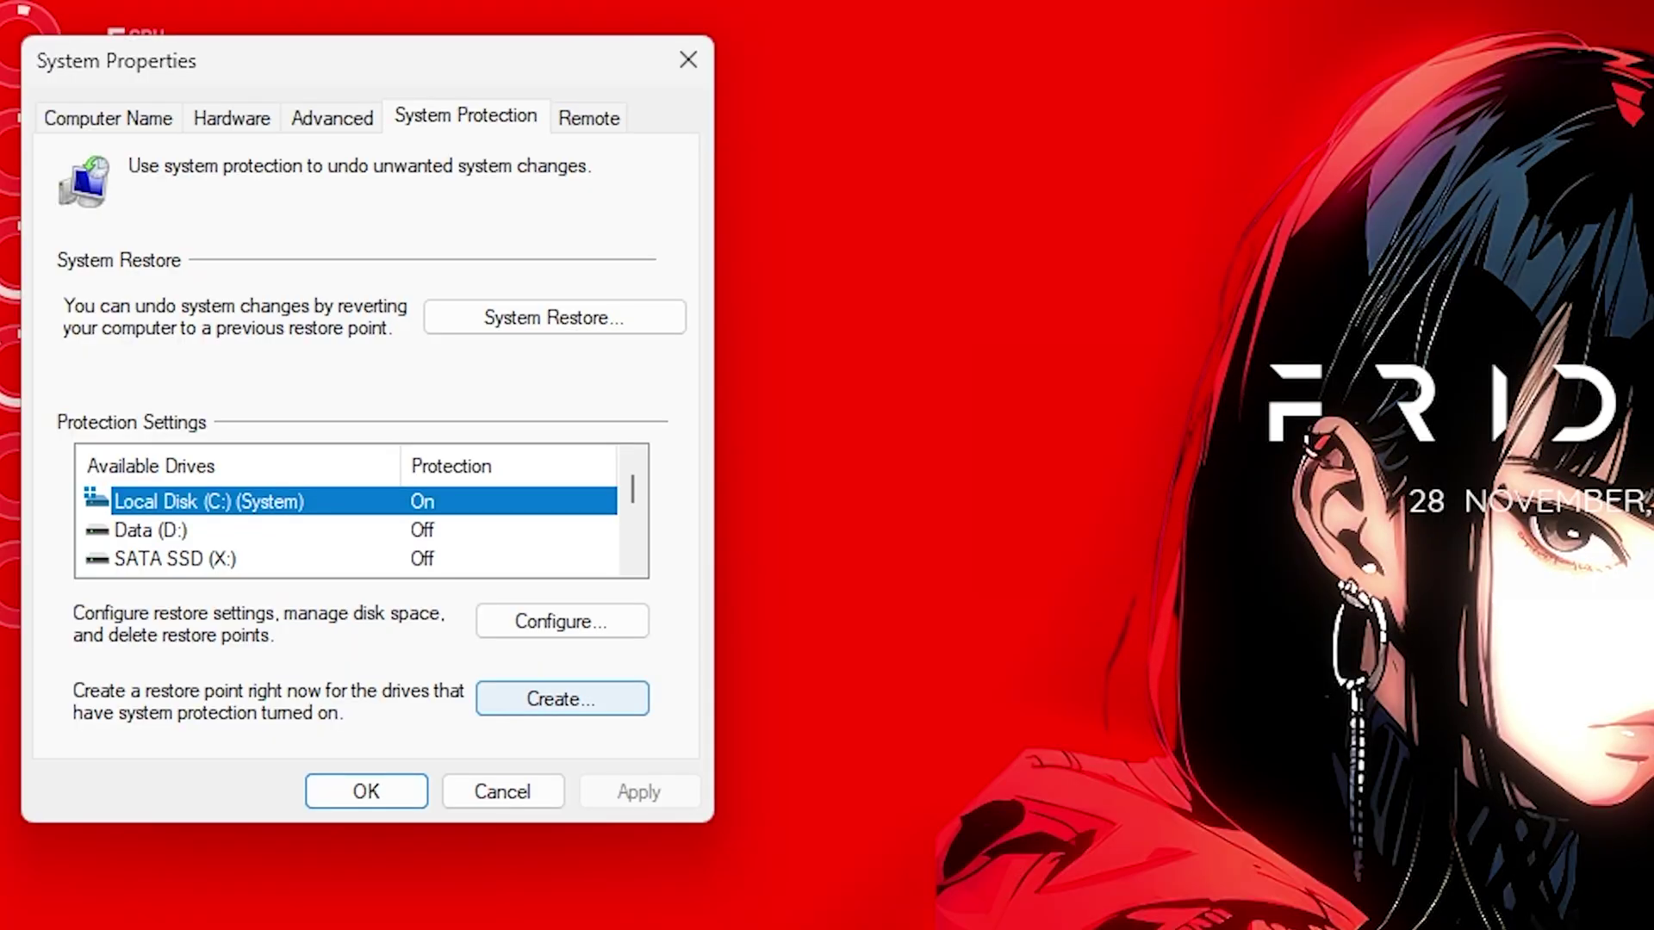
pyautogui.click(562, 699)
pyautogui.write('Fortnite')
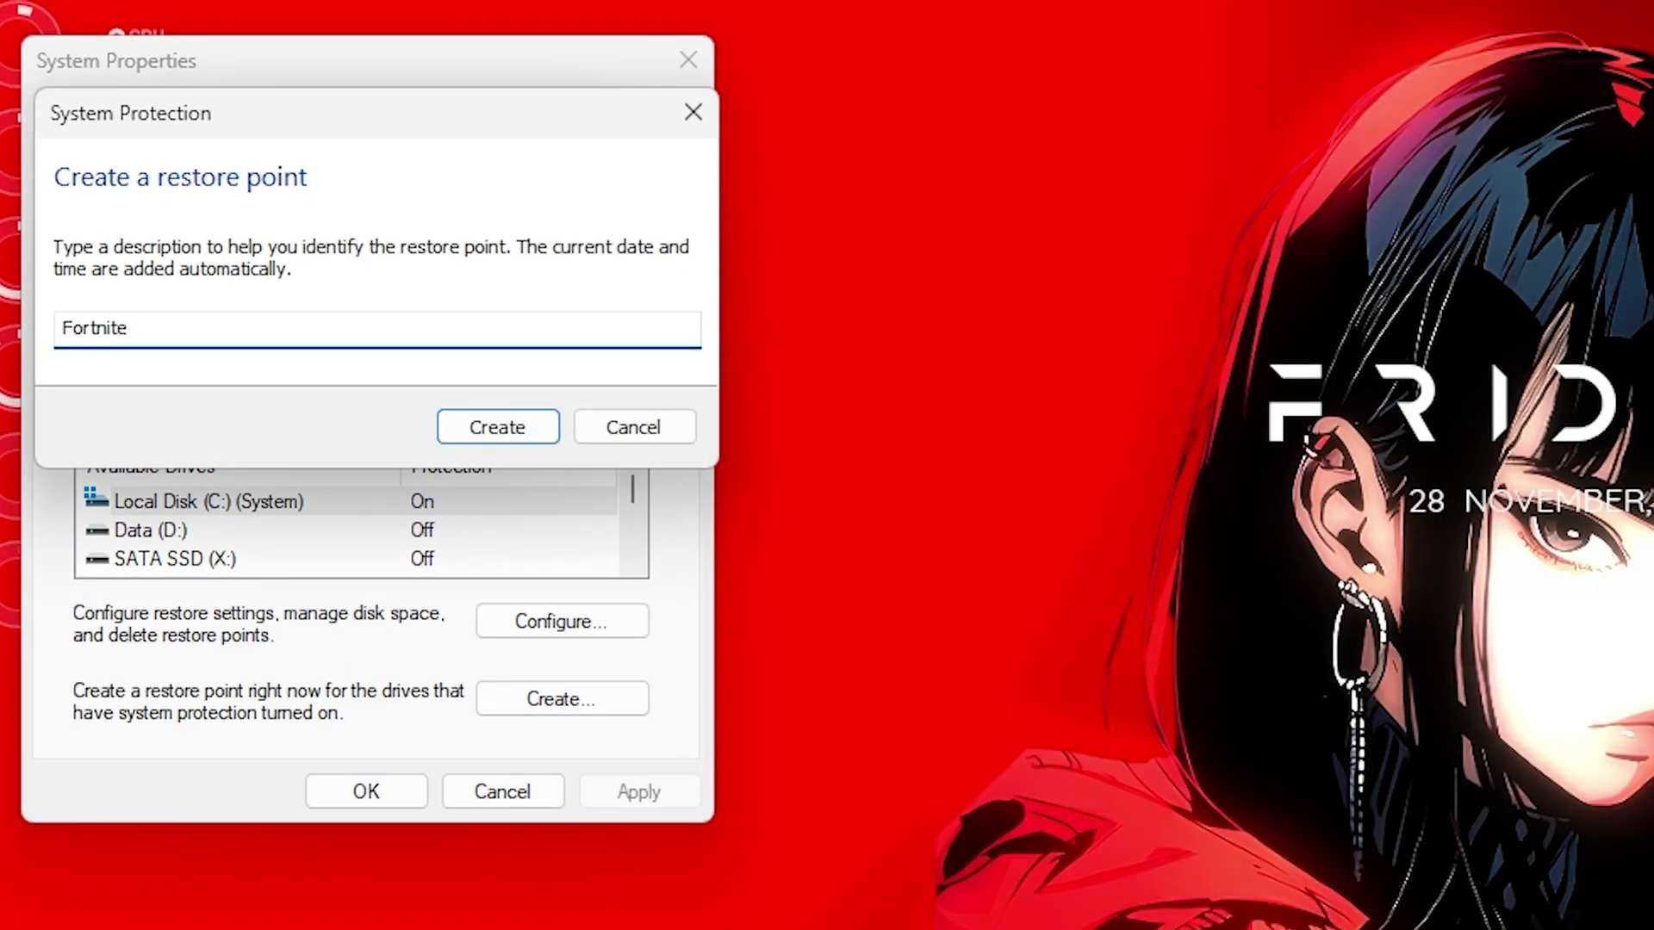
pyautogui.press('Return')
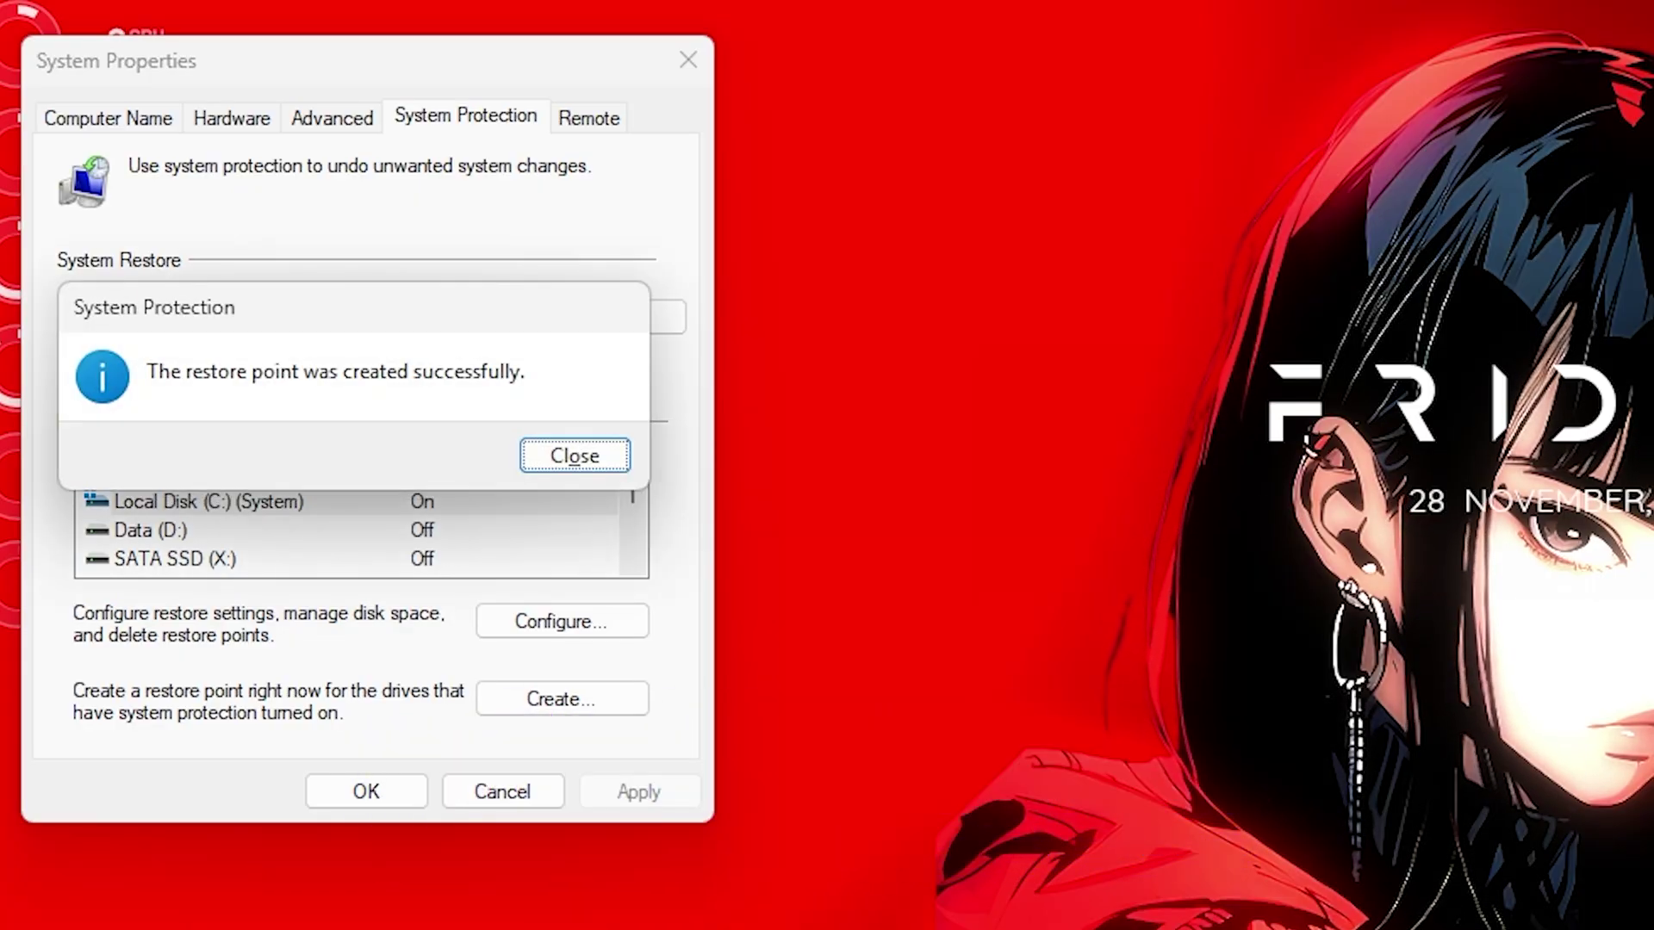
pyautogui.press('Return')
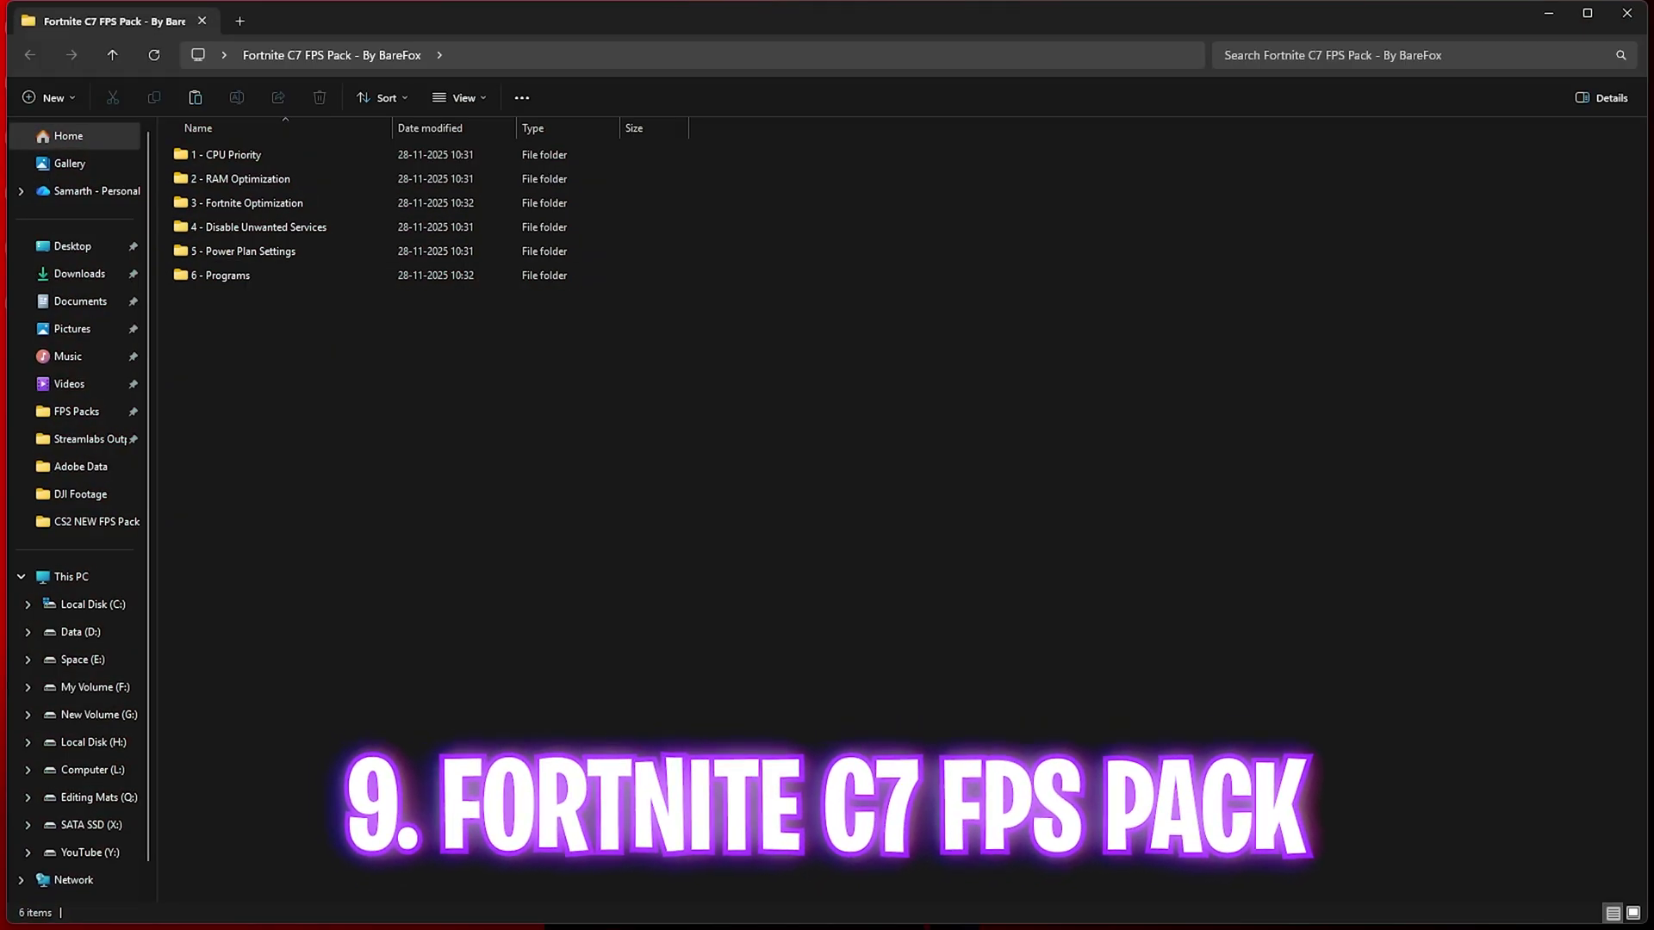
# Maximize the Fortnite C7 FPS Pack folder window and open the AMD folder inside 1 - CPU Priority
pyautogui.click(1588, 13)
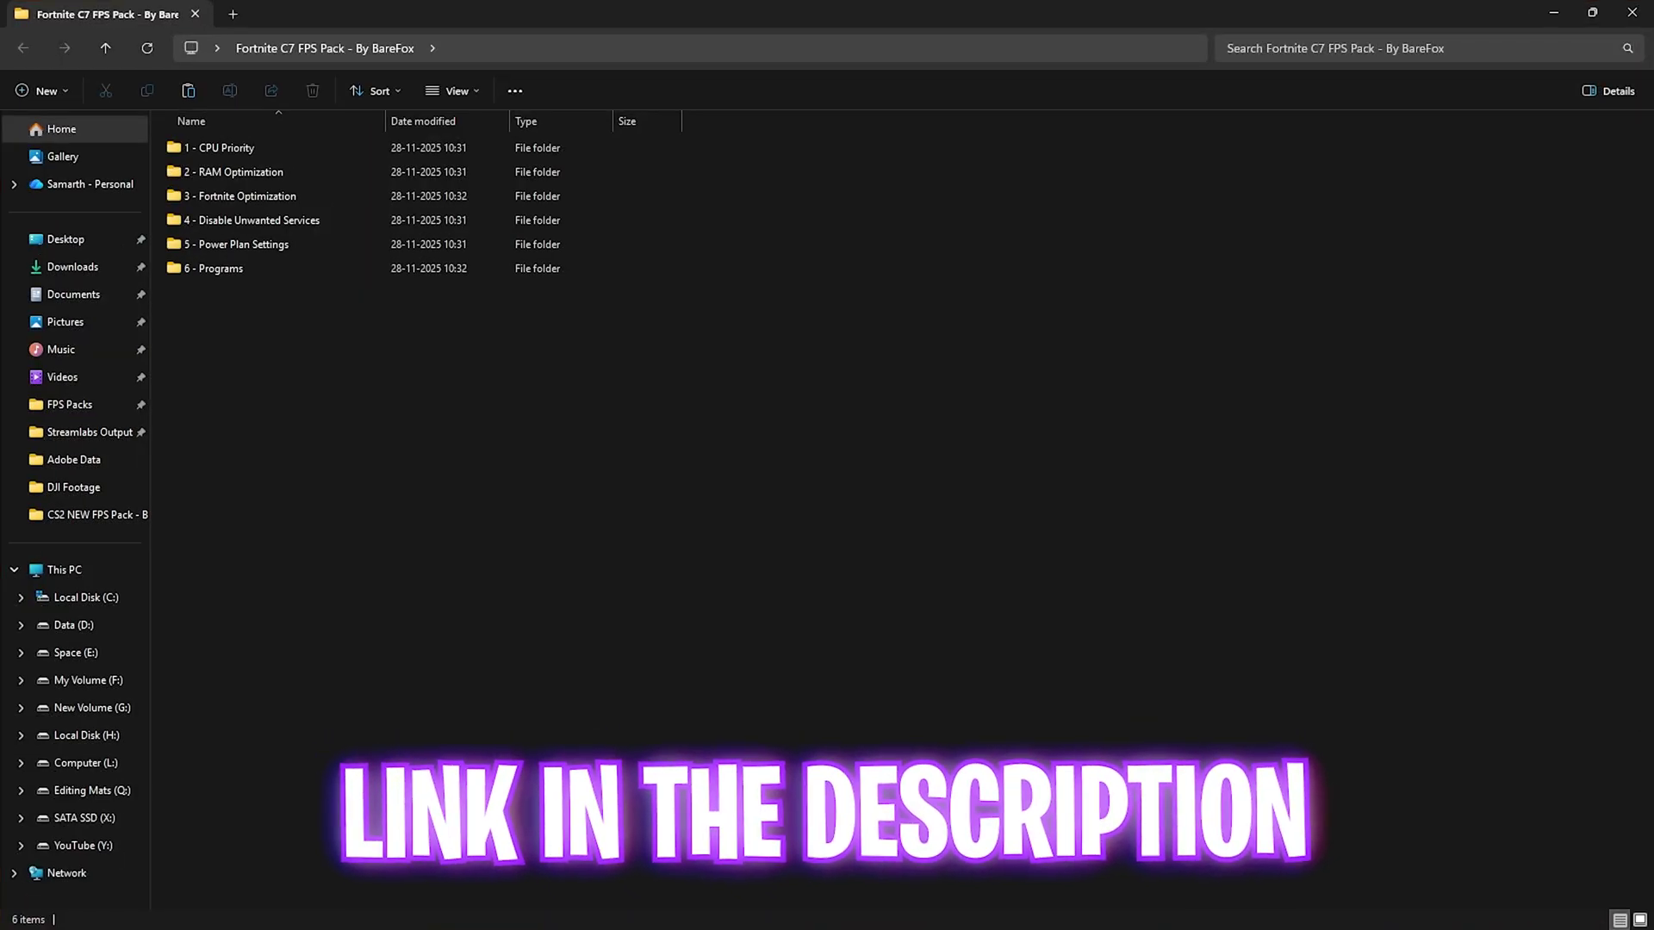
pyautogui.moveTo(290, 323); pyautogui.dragTo(272, 131)
pyautogui.click(318, 361)
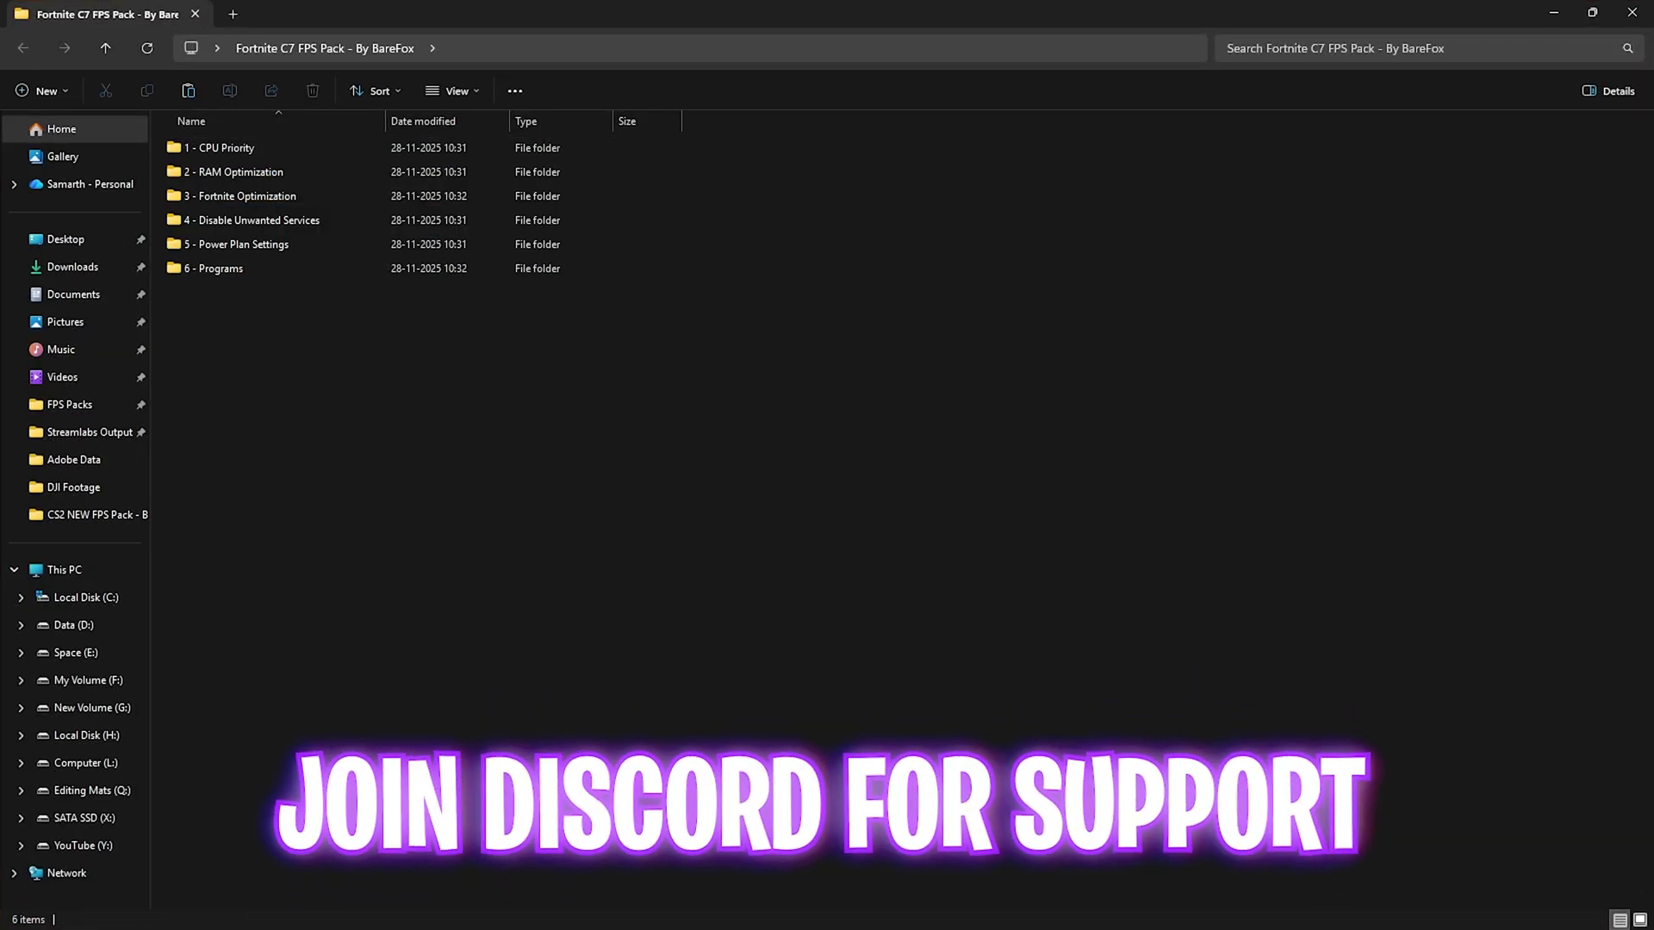
pyautogui.doubleClick(220, 148)
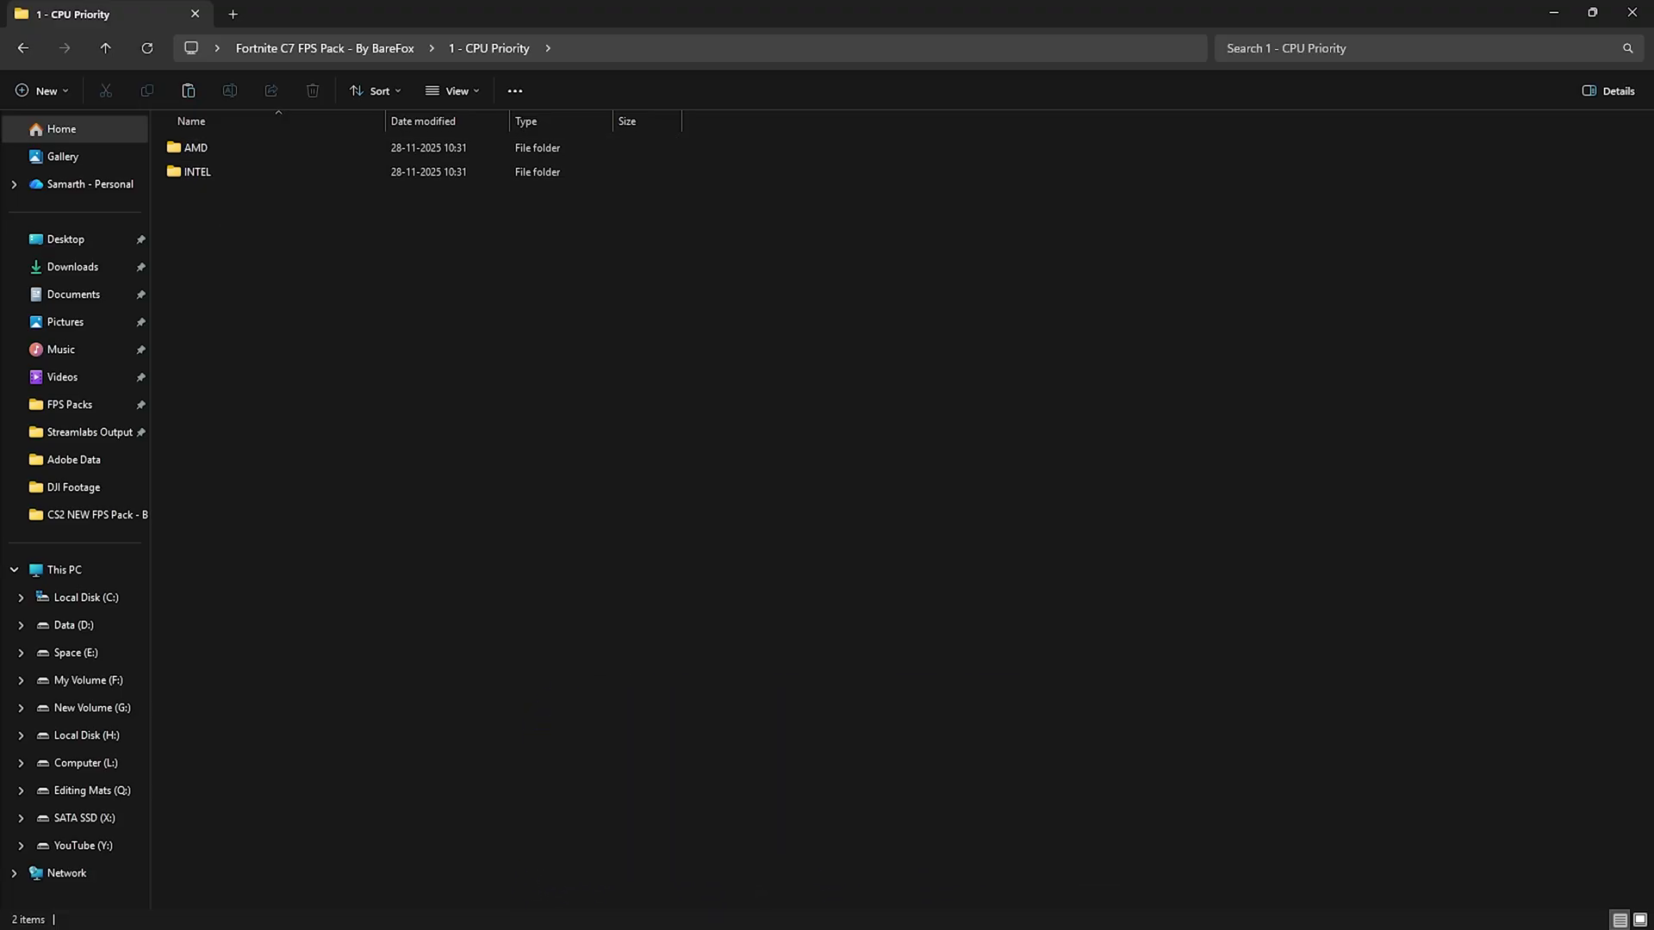
pyautogui.doubleClick(220, 148)
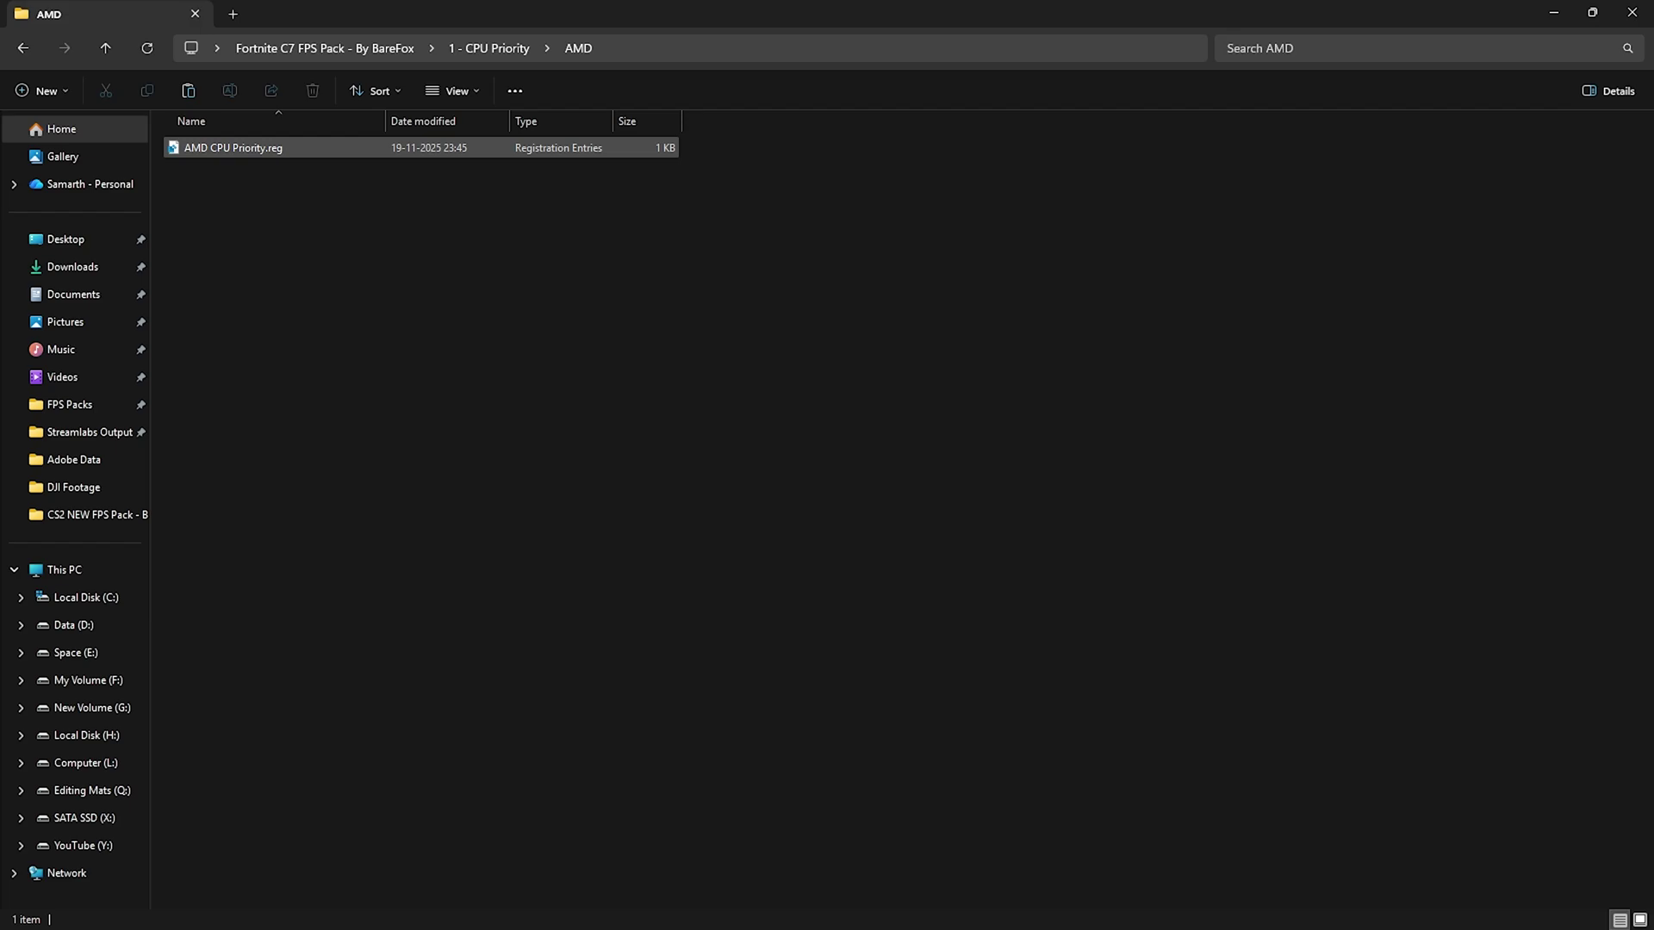
# Look inside the INTEL folder of 1 - CPU Priority and return to the FPS pack's main folder
pyautogui.hotkey('alt', 'Left')
pyautogui.press('Down')
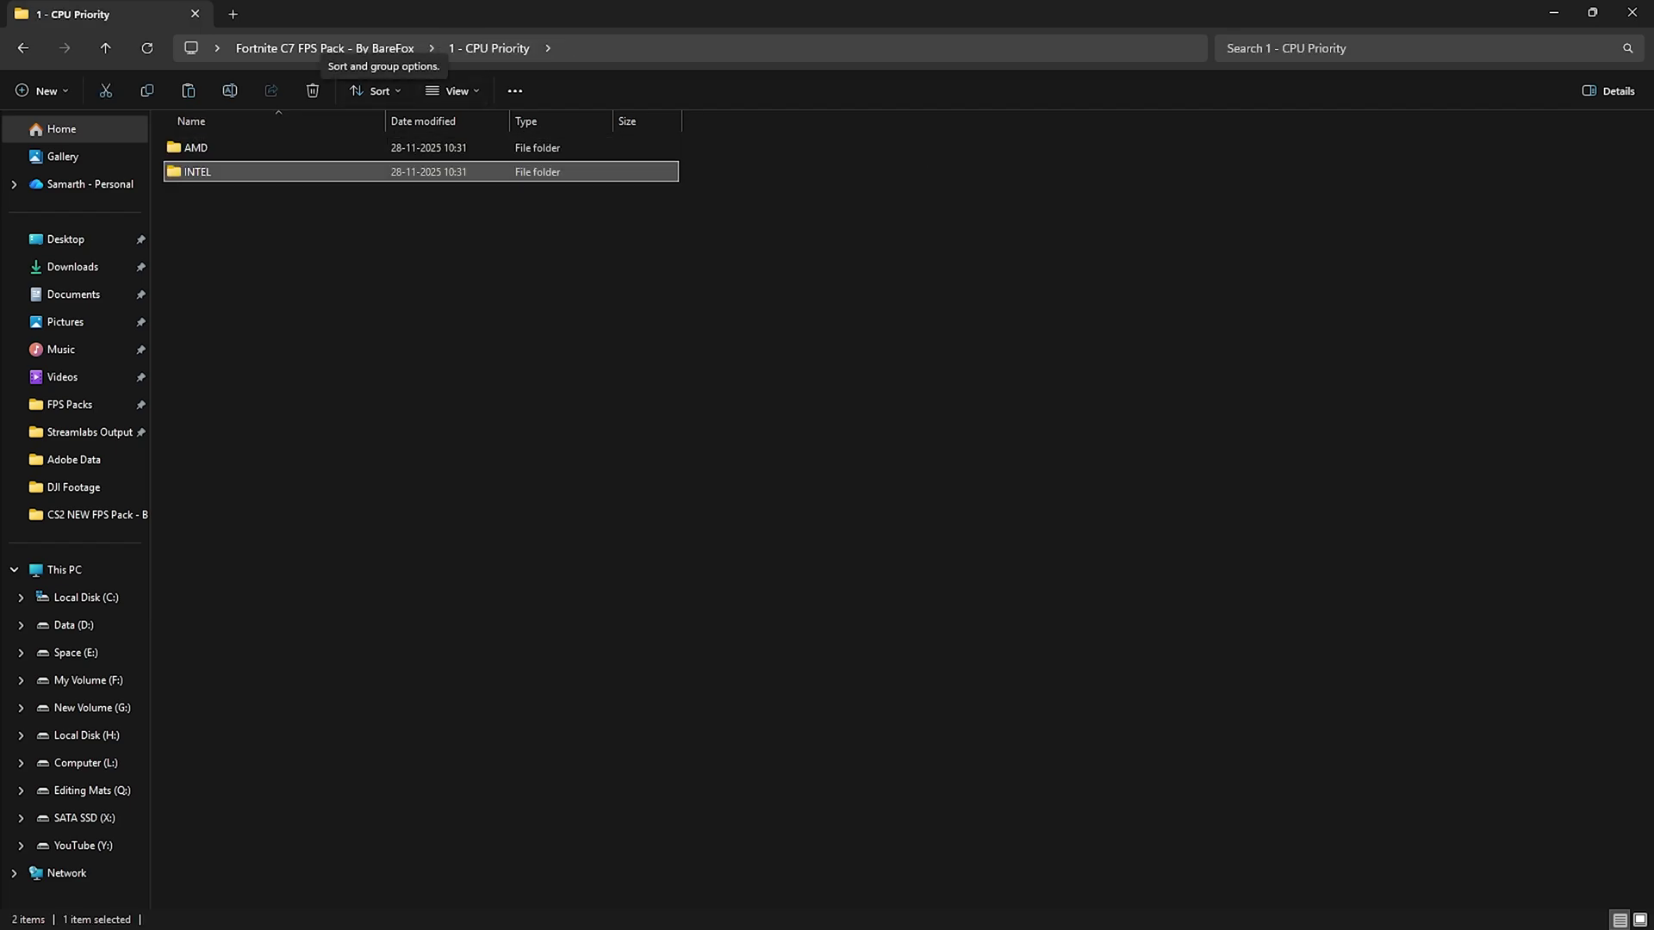
pyautogui.press('Return')
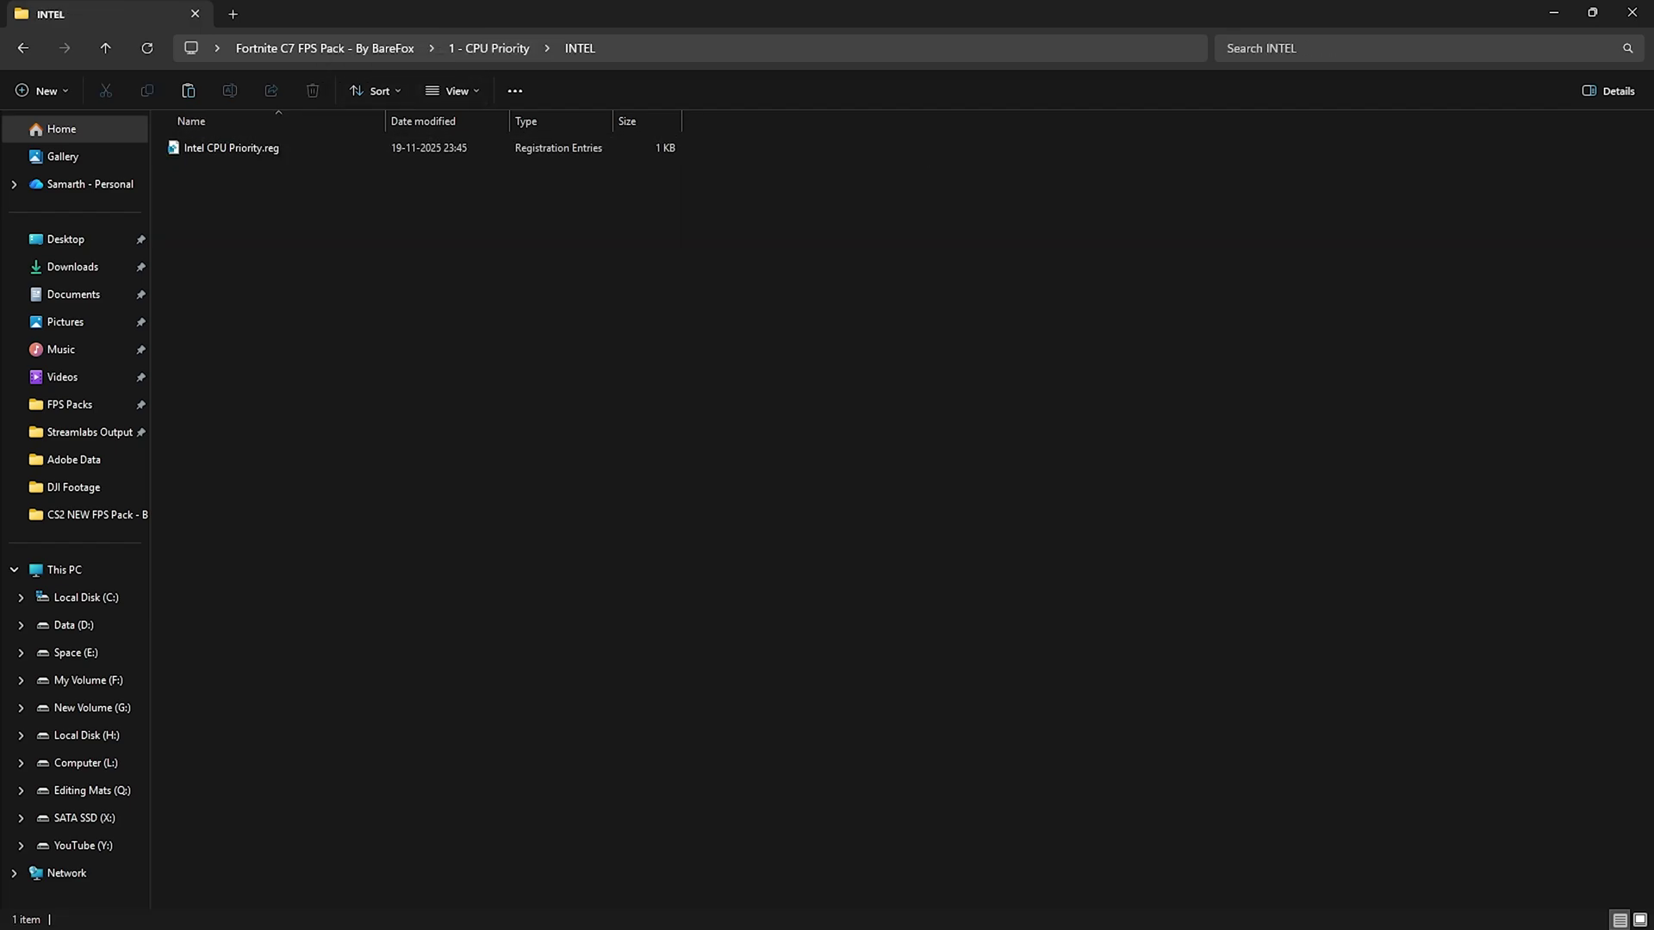
pyautogui.hotkey('alt', 'Left')
pyautogui.hotkey('alt', 'Left')
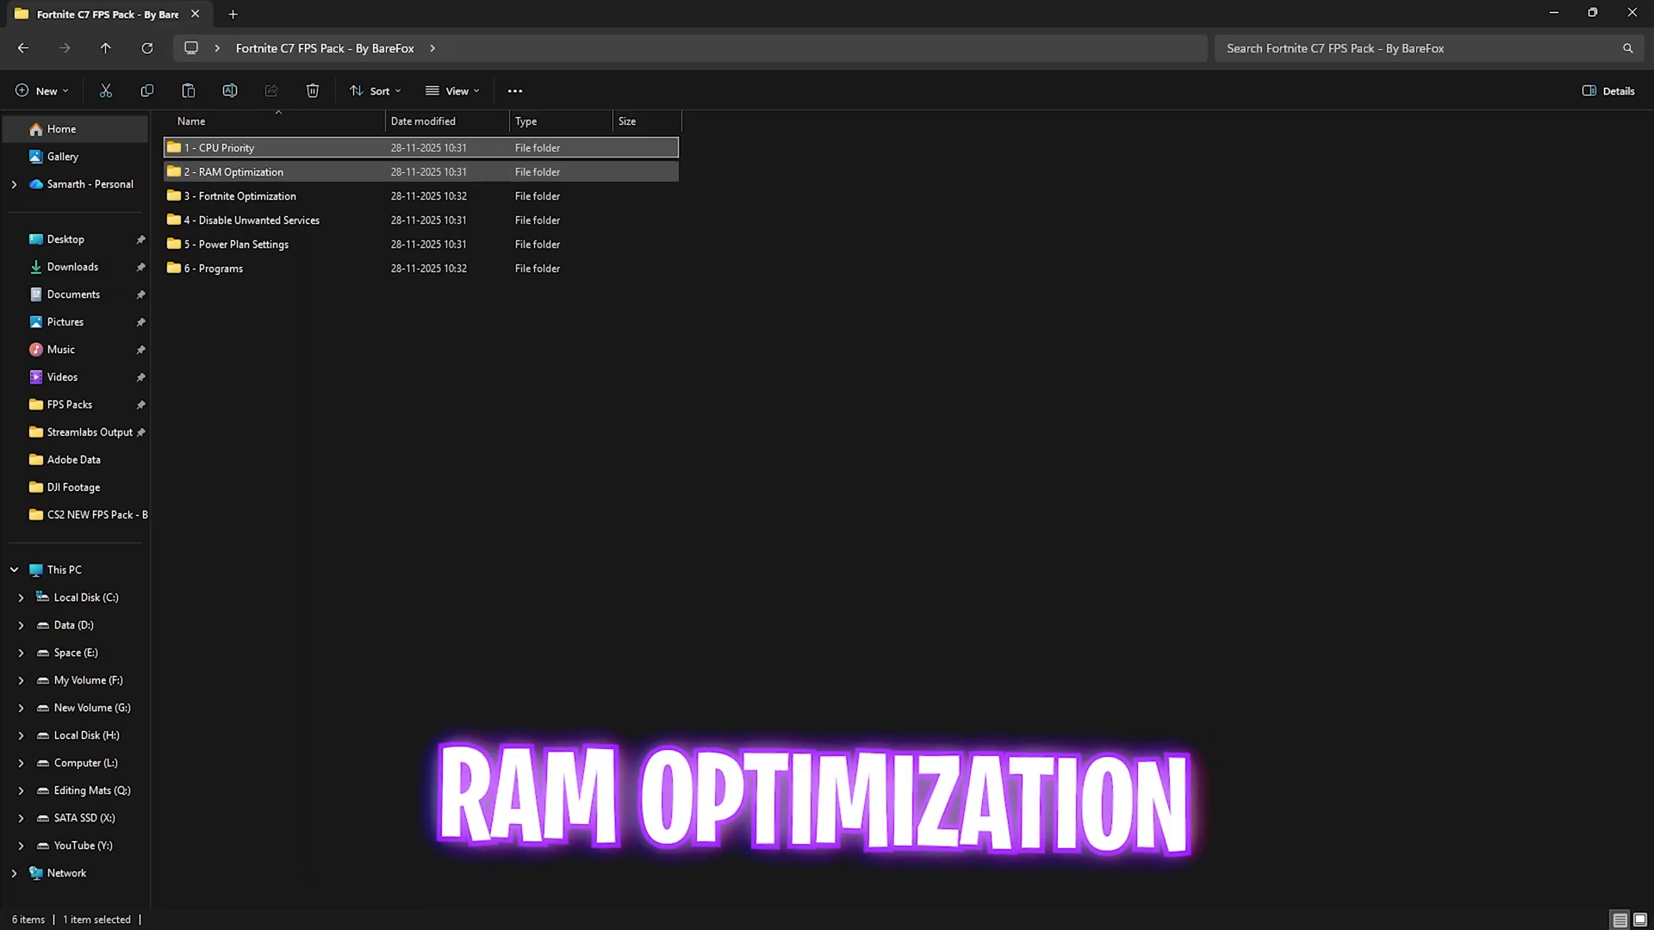
# Look through the 2 - RAM Optimization folder, selecting 32GB Ram.reg, and the 3 - Fortnite Optimization folder
pyautogui.press('Down')
pyautogui.press('Return')
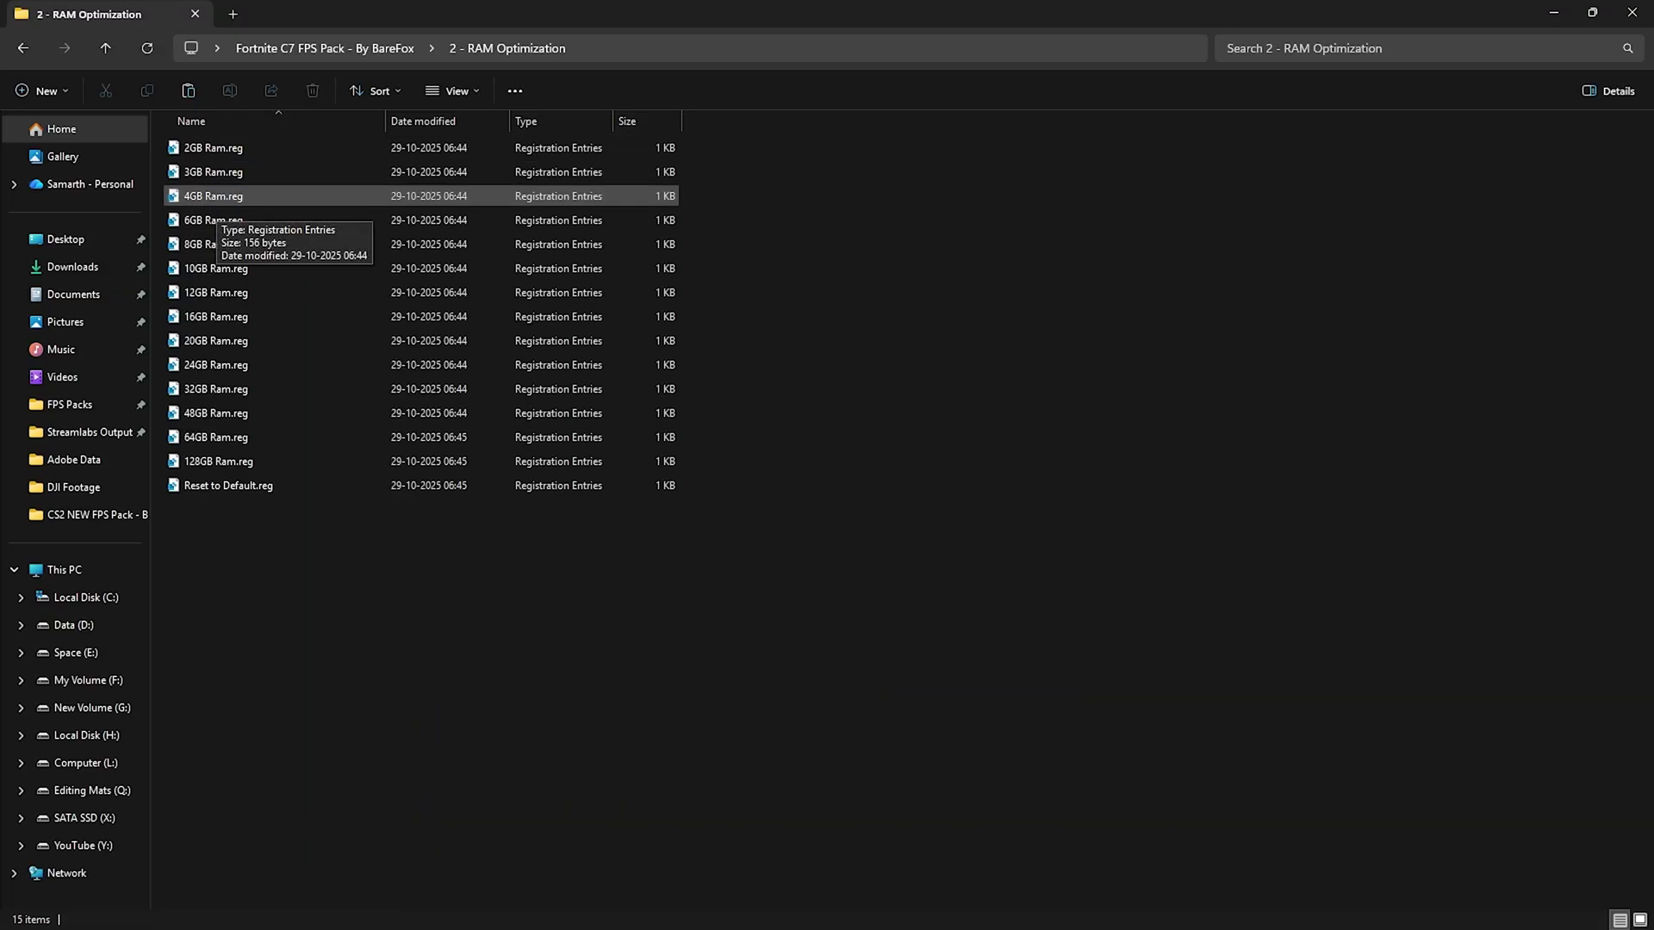
pyautogui.click(217, 390)
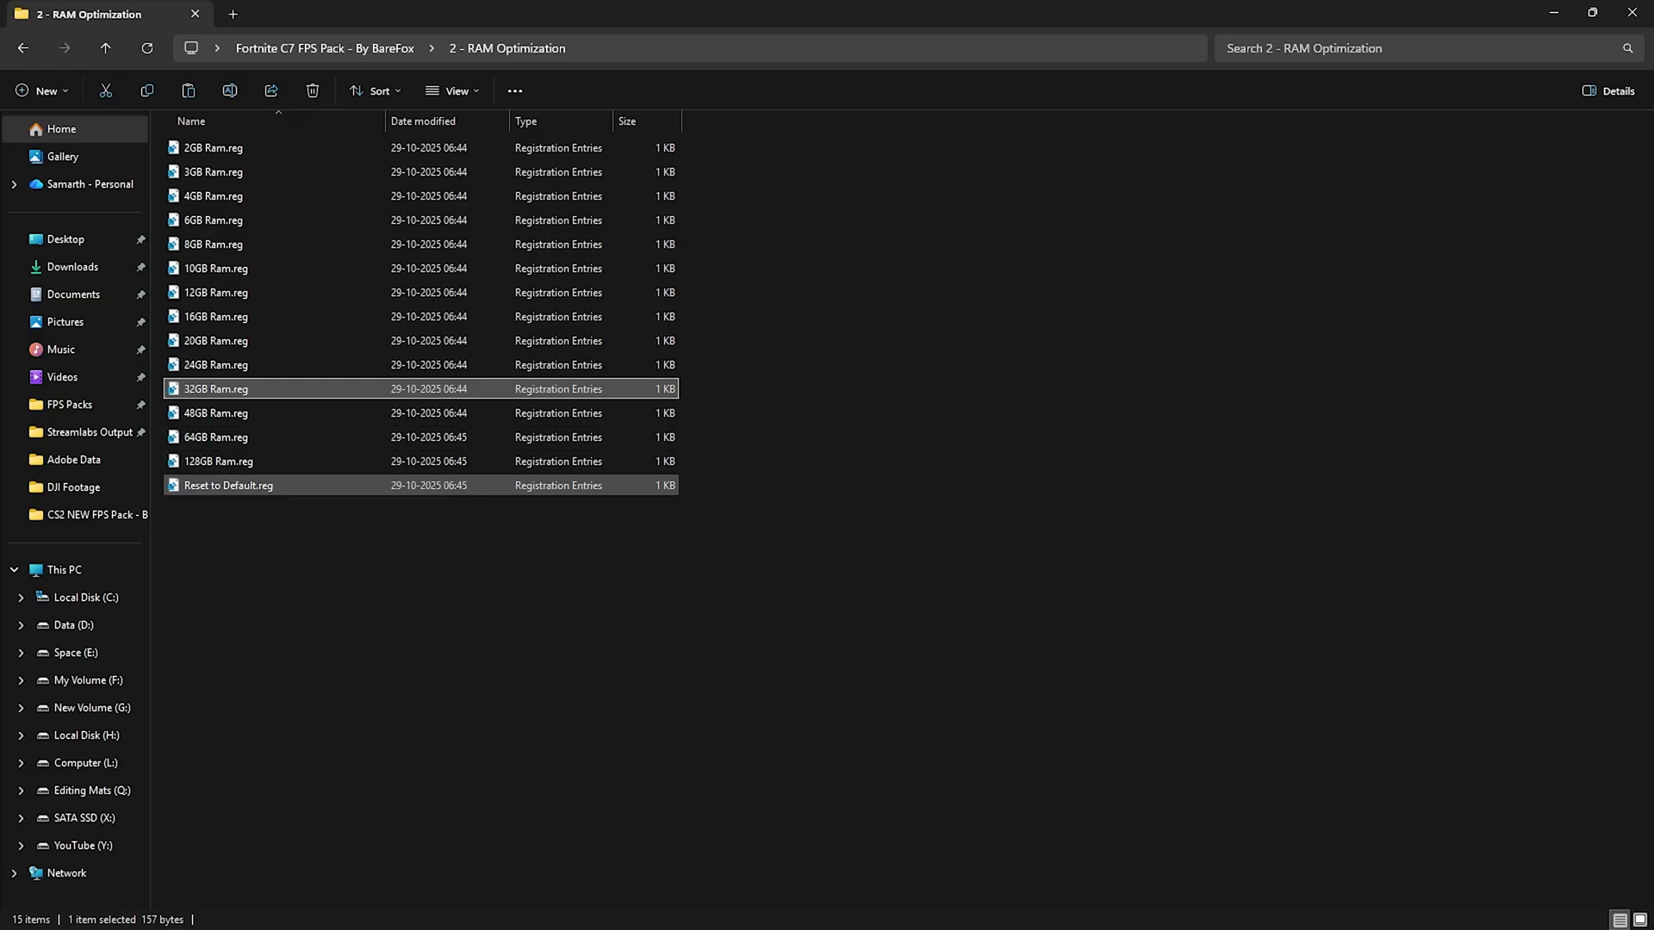
pyautogui.click(325, 48)
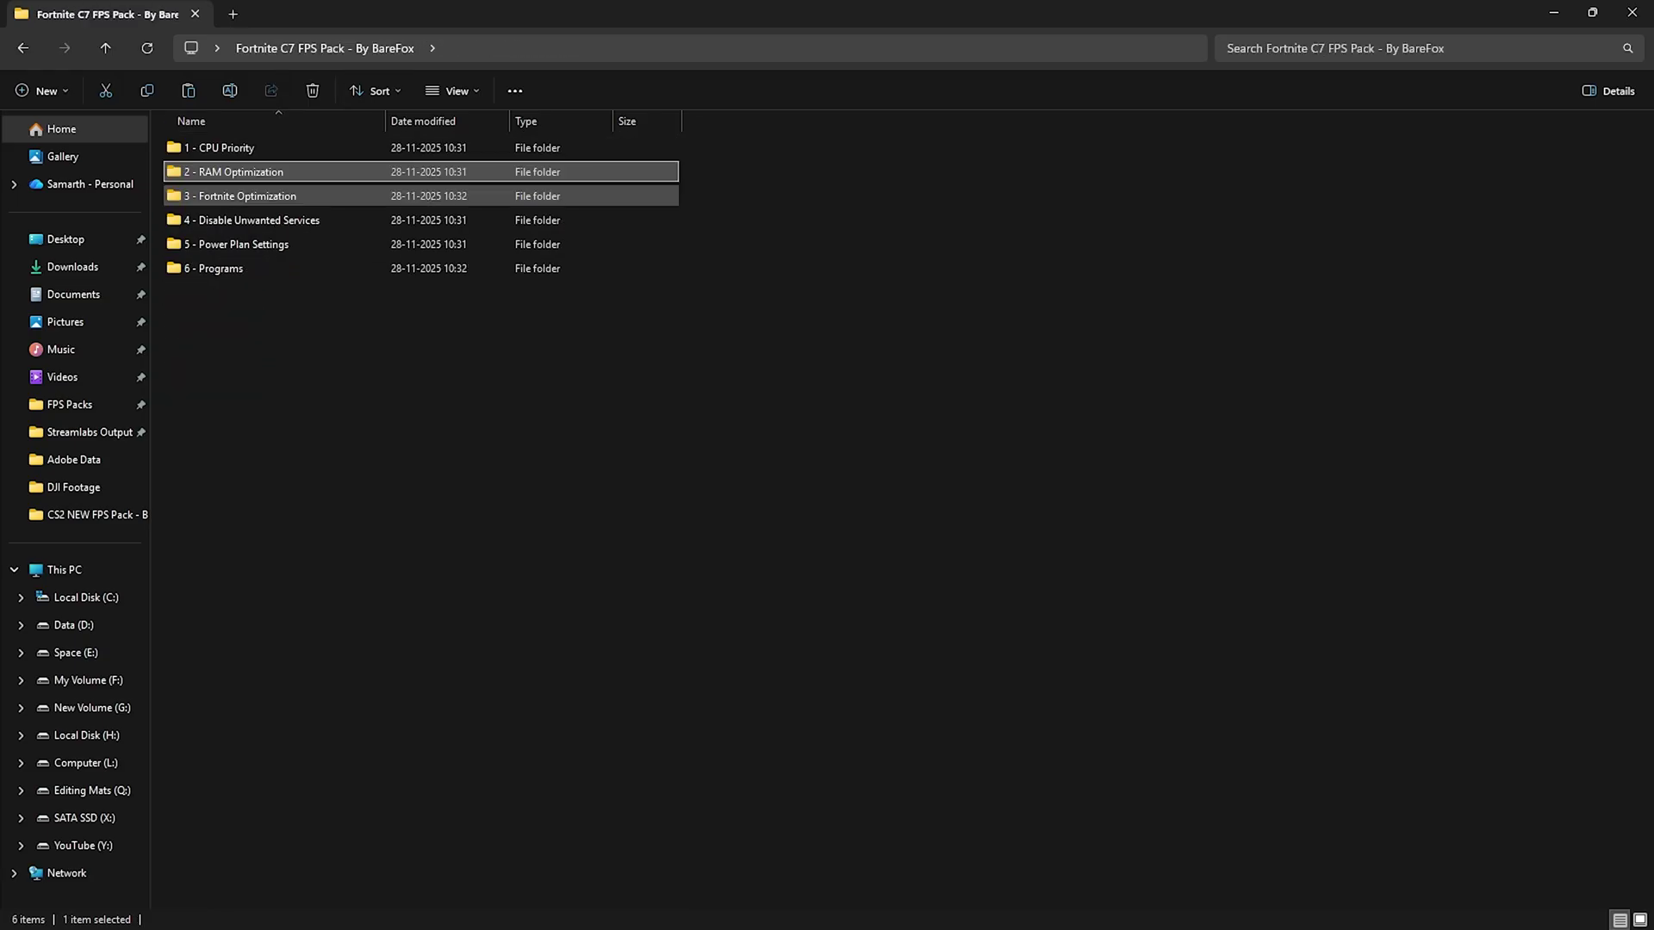
pyautogui.doubleClick(250, 197)
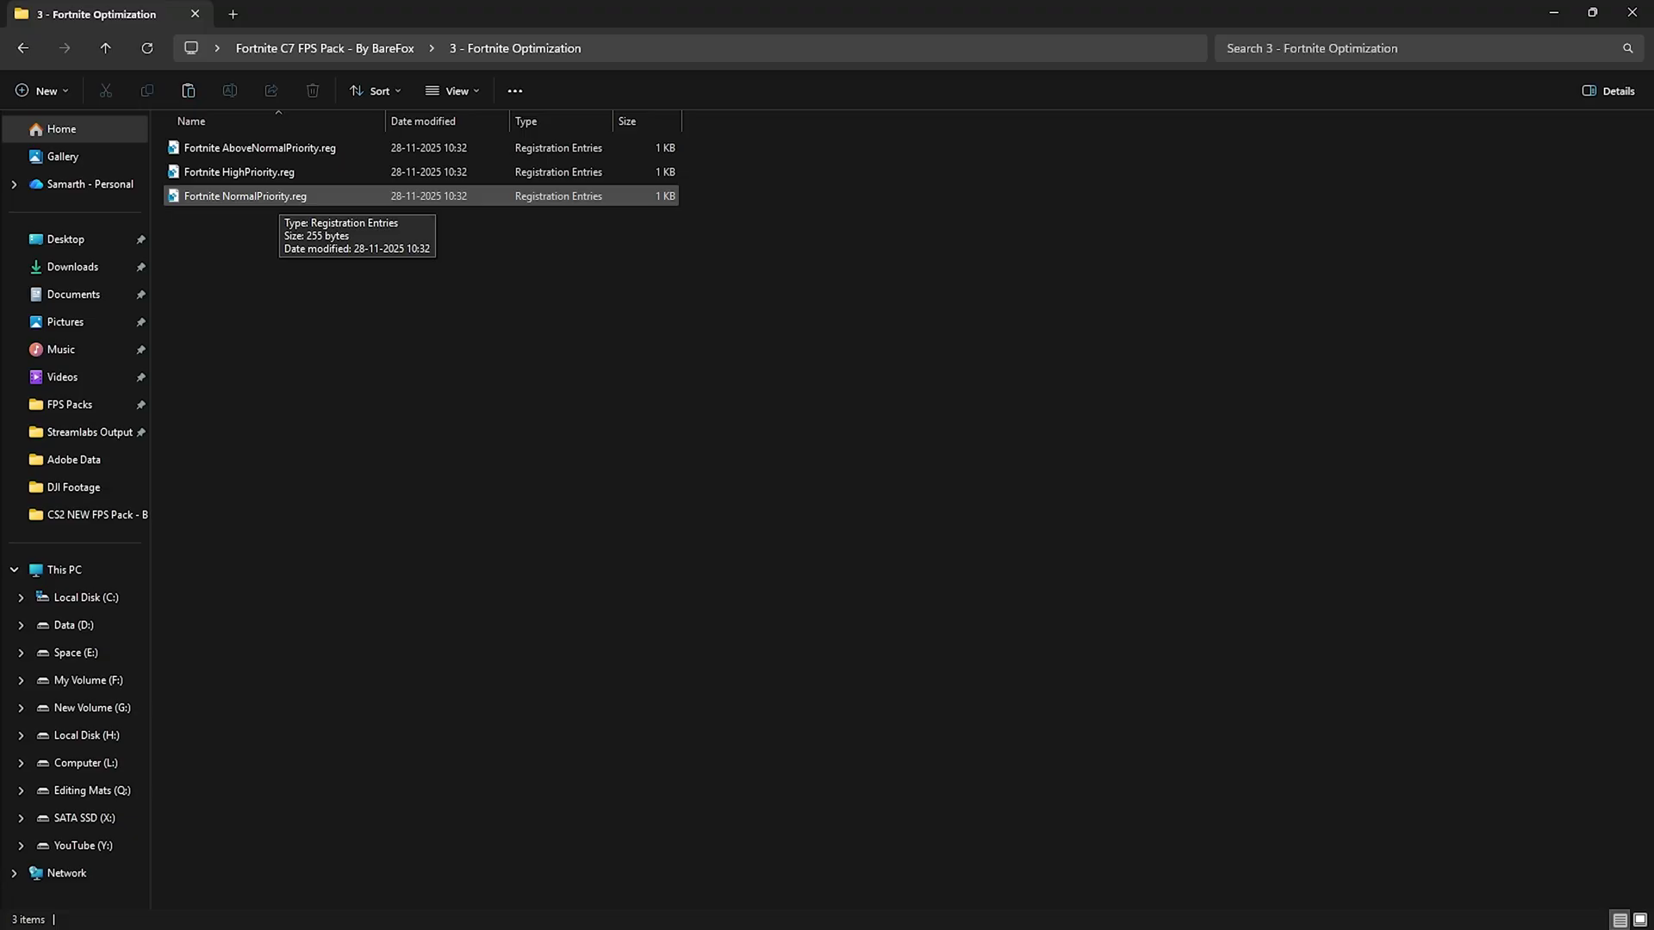
pyautogui.click(324, 48)
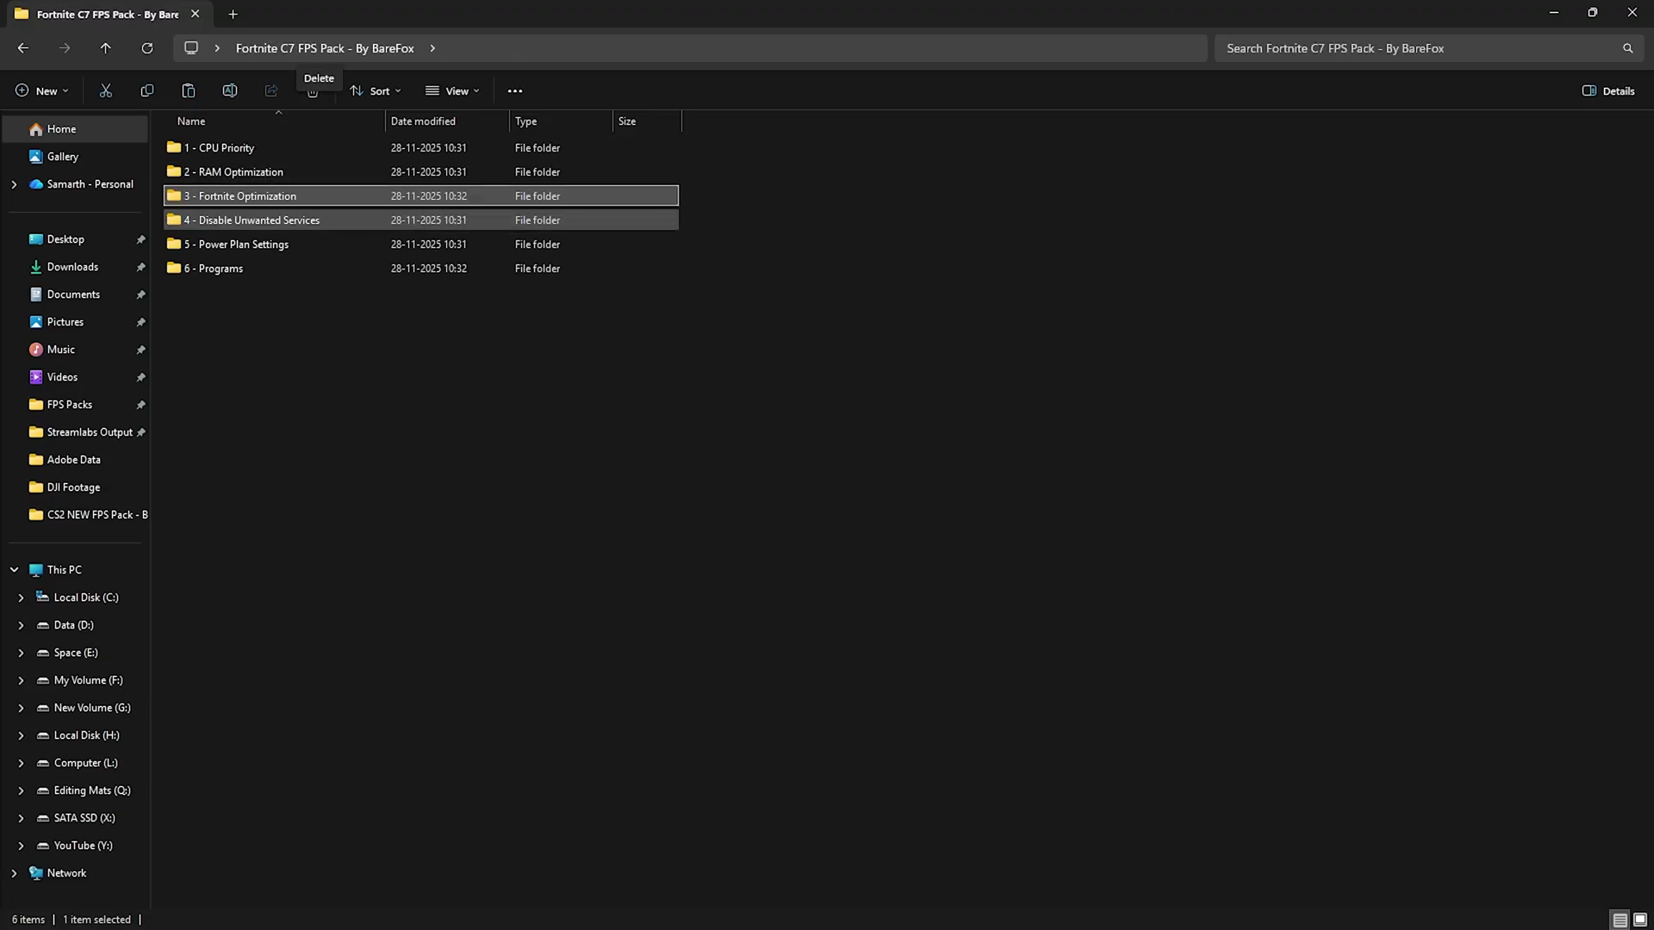
# Examine the registry files in 4 - Disable Unwanted Services and its Revert Registries folder, and return to the pack's main folder
pyautogui.doubleClick(259, 220)
pyautogui.moveTo(483, 450); pyautogui.dragTo(284, 171)
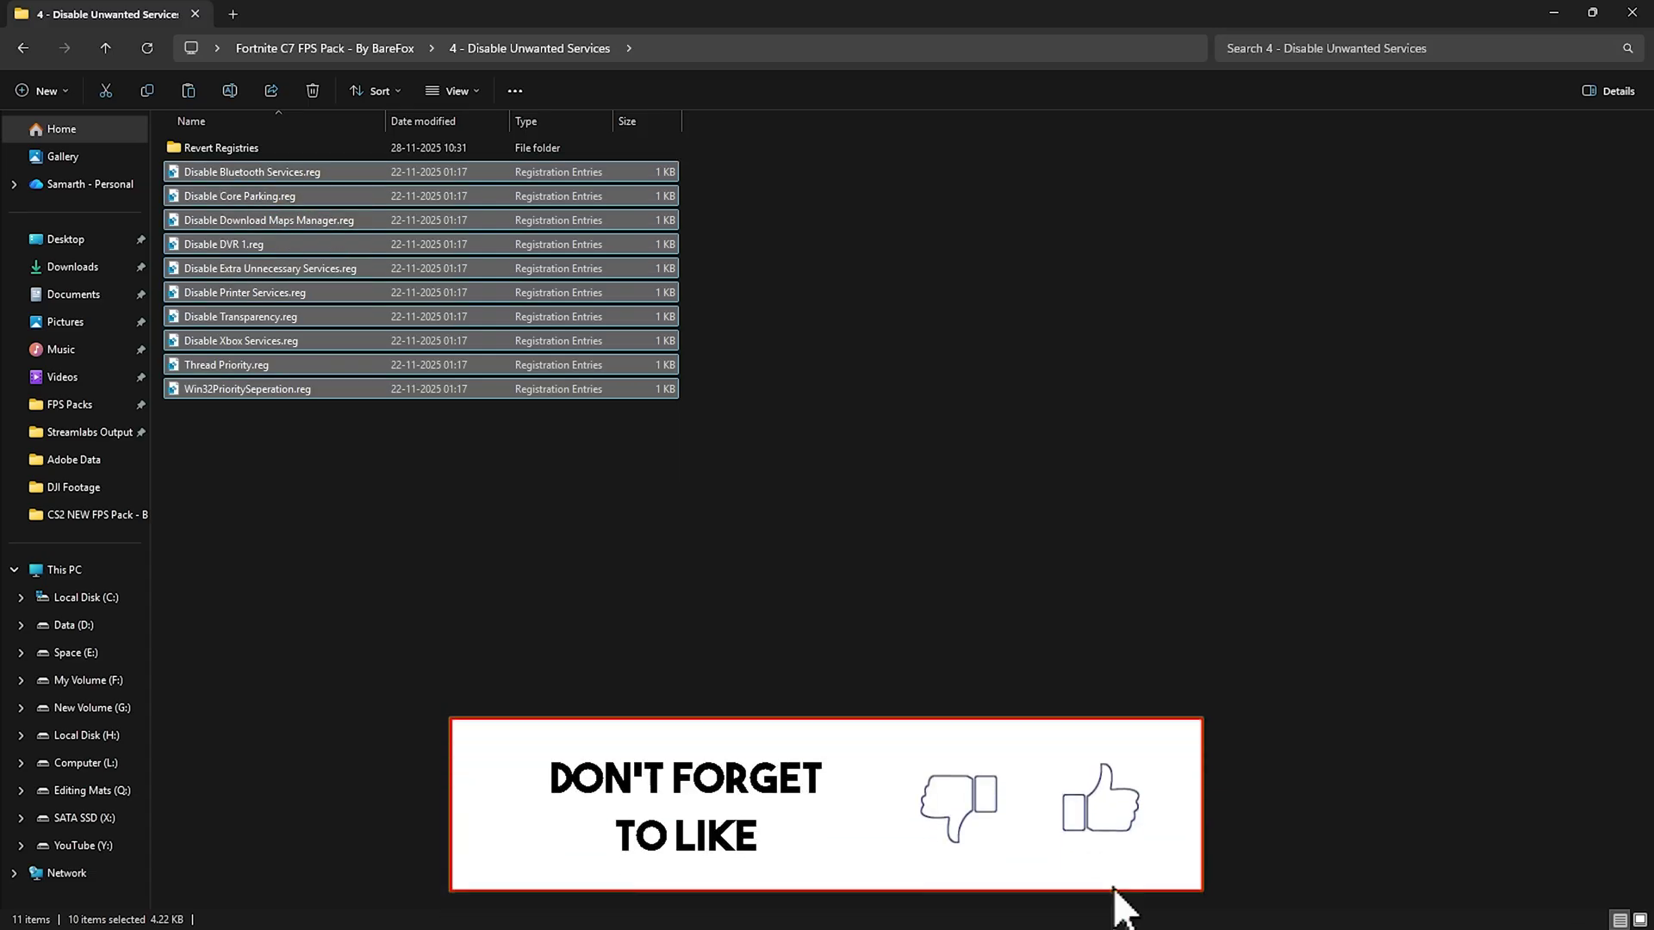
pyautogui.click(252, 172)
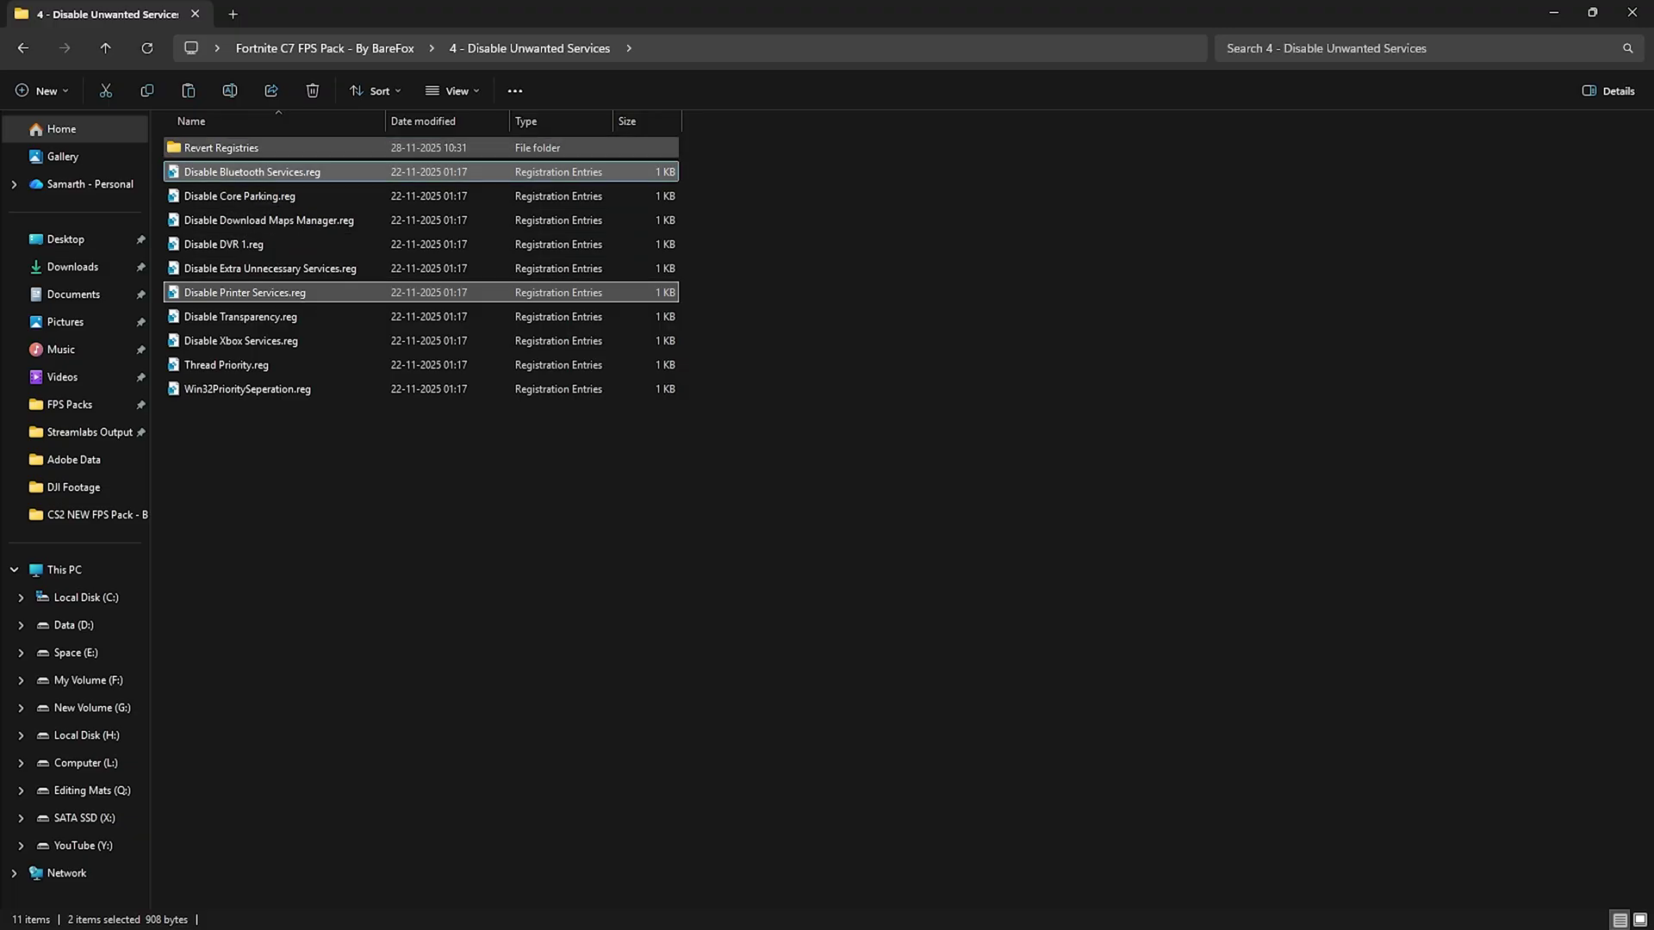
pyautogui.doubleClick(222, 147)
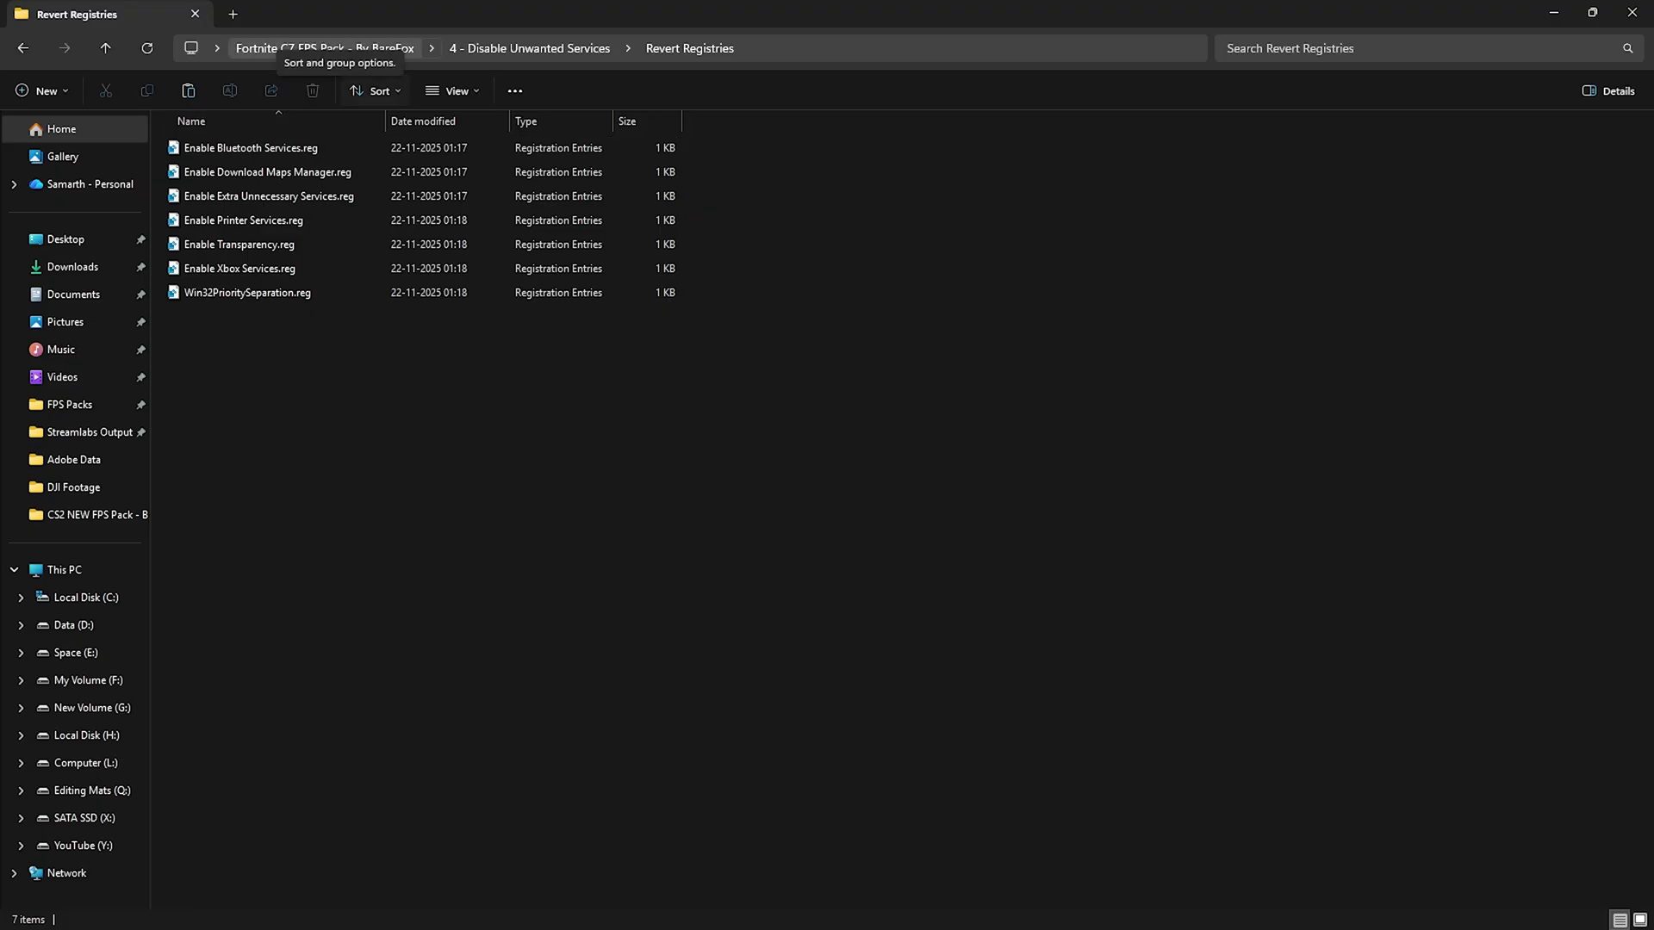
pyautogui.click(325, 48)
# In 5 - Power Plan Settings, view the options for the Ultimate Performance power plan import file and open the Power Plans shortcut
pyautogui.doubleClick(236, 244)
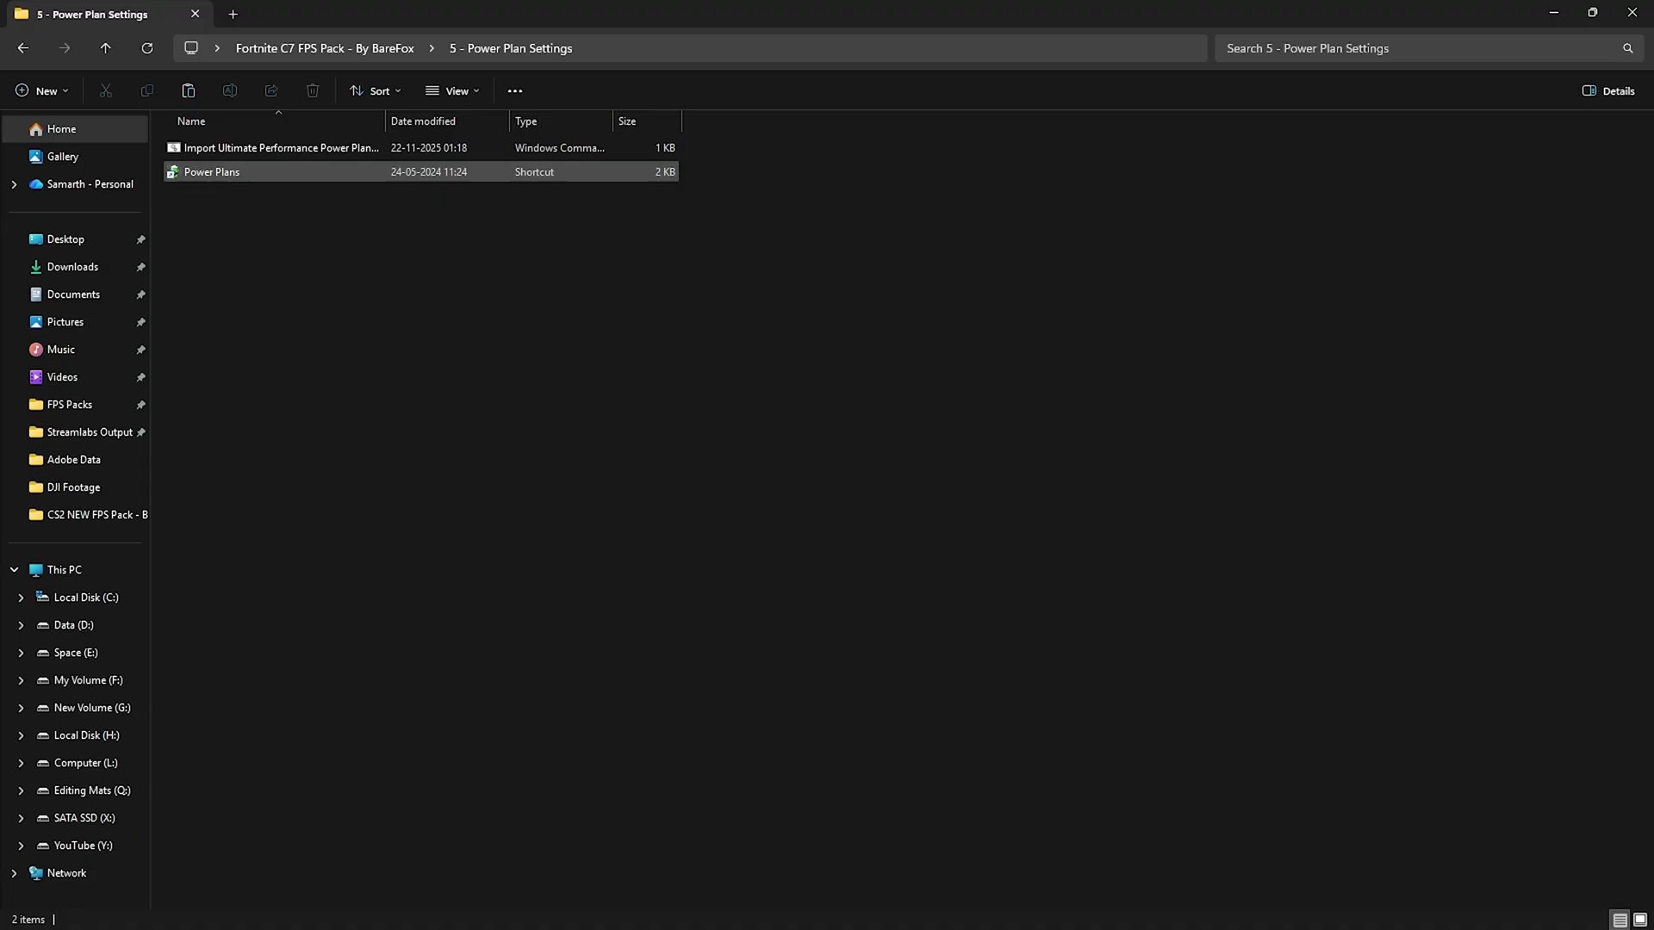
pyautogui.rightClick(282, 148)
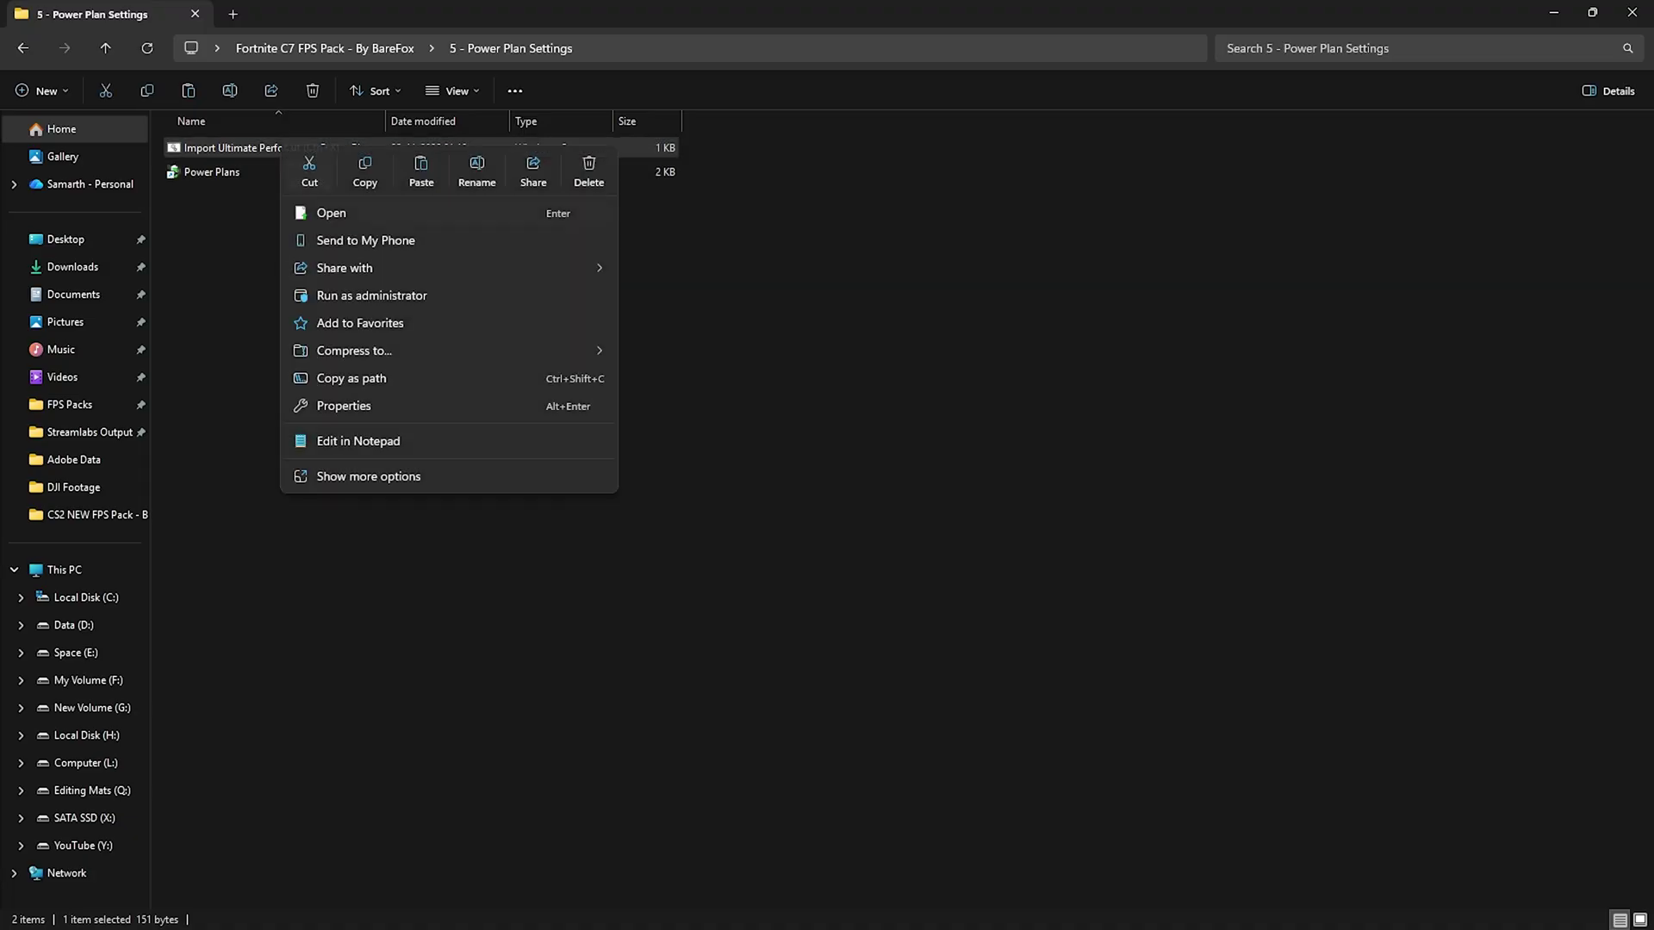
pyautogui.click(818, 259)
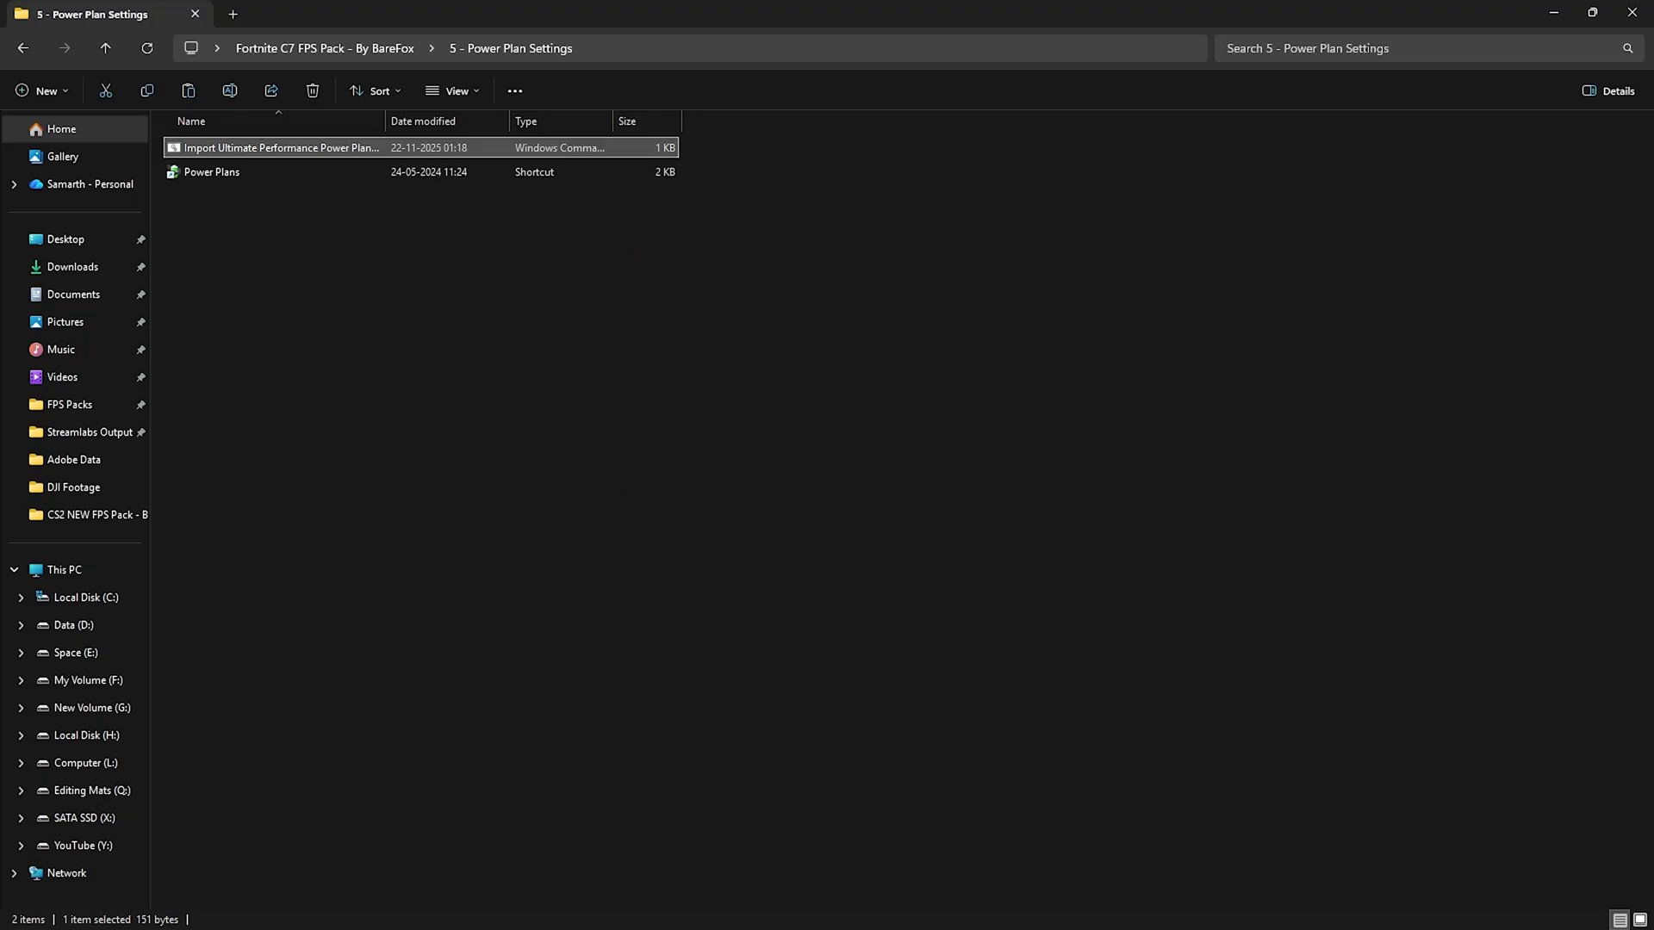
pyautogui.doubleClick(258, 173)
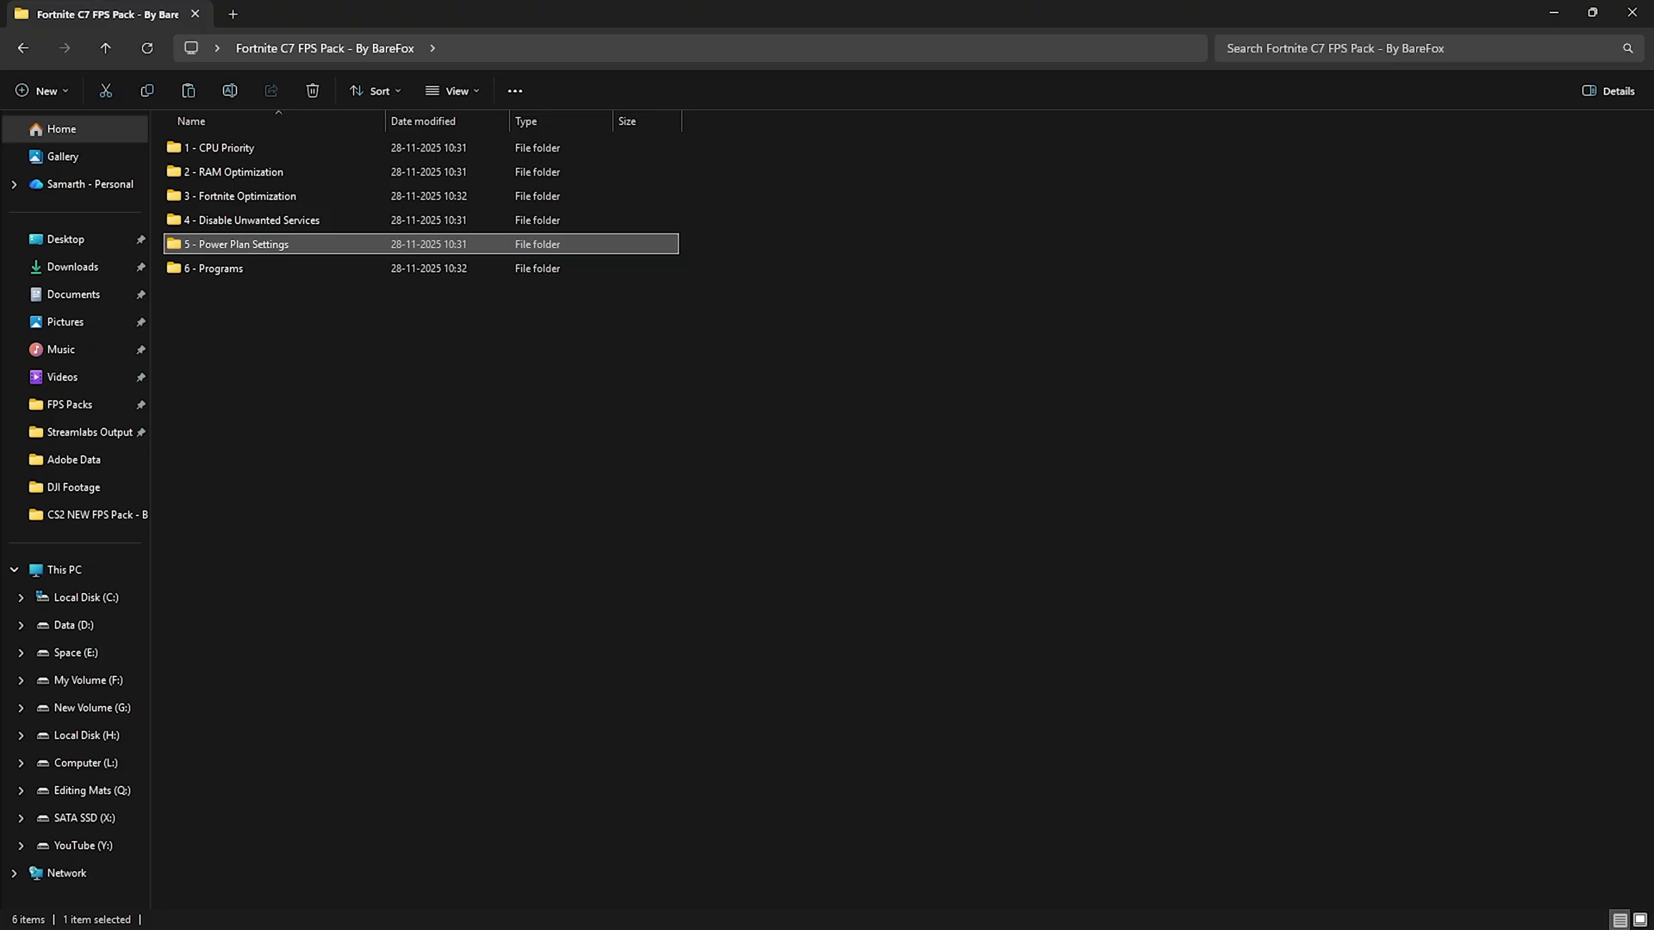
# Run Clean Temporary Files.bat from 6 - Programs as administrator, delete all temporary files and close the console window
pyautogui.doubleClick(214, 269)
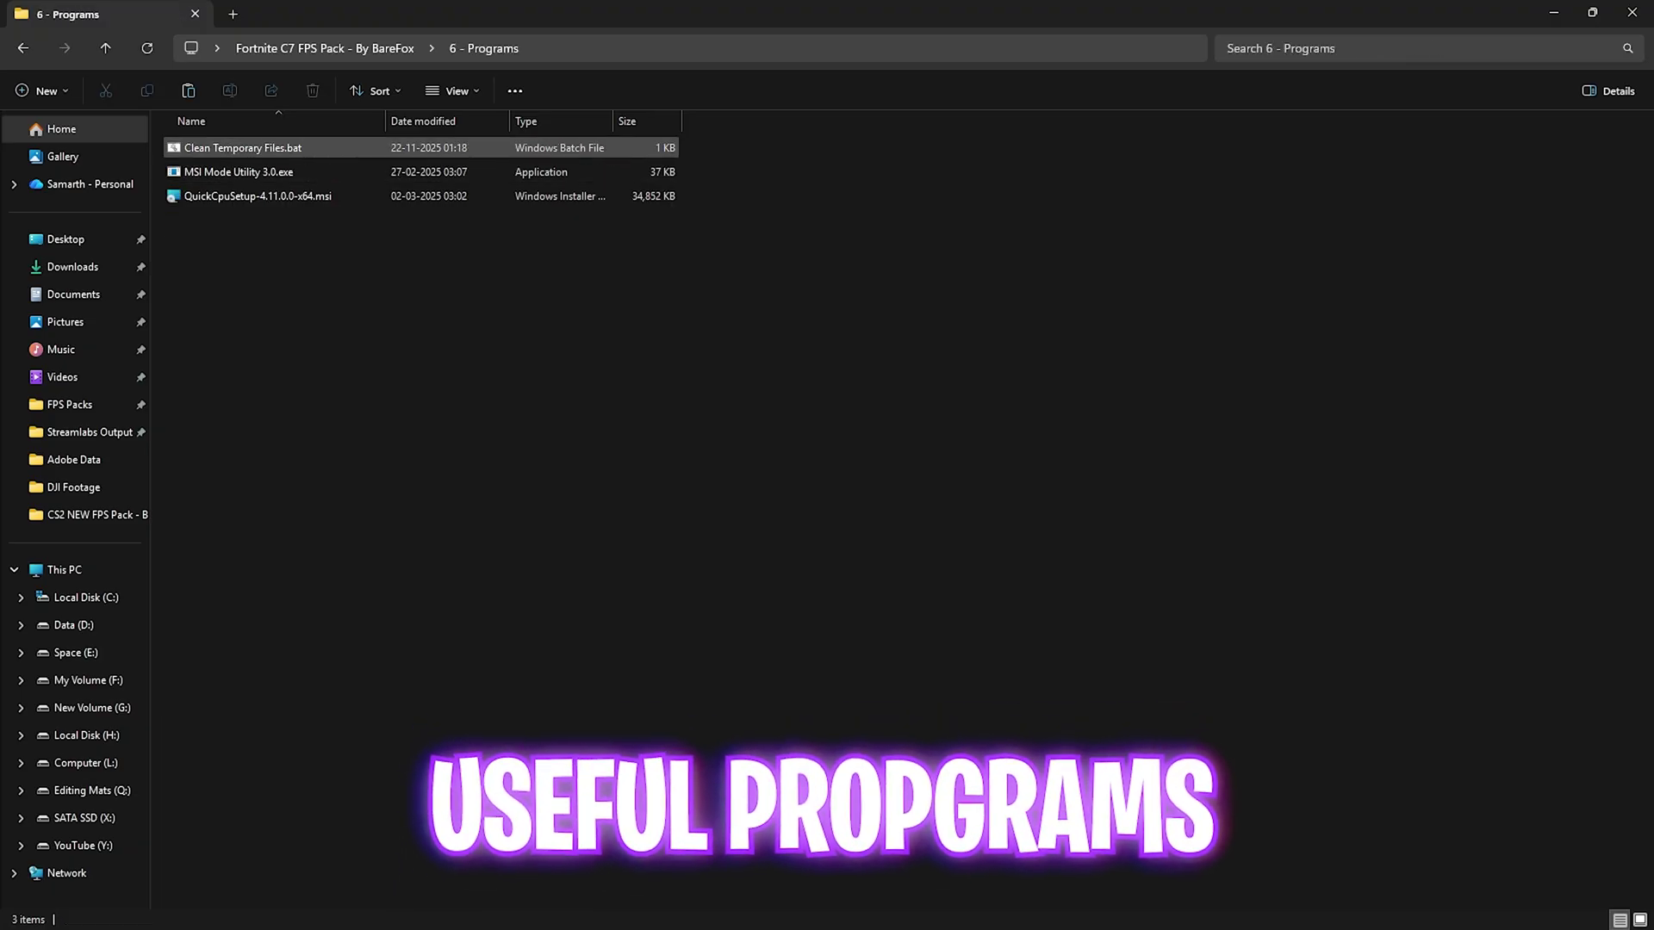
pyautogui.click(243, 149)
pyautogui.rightClick(268, 145)
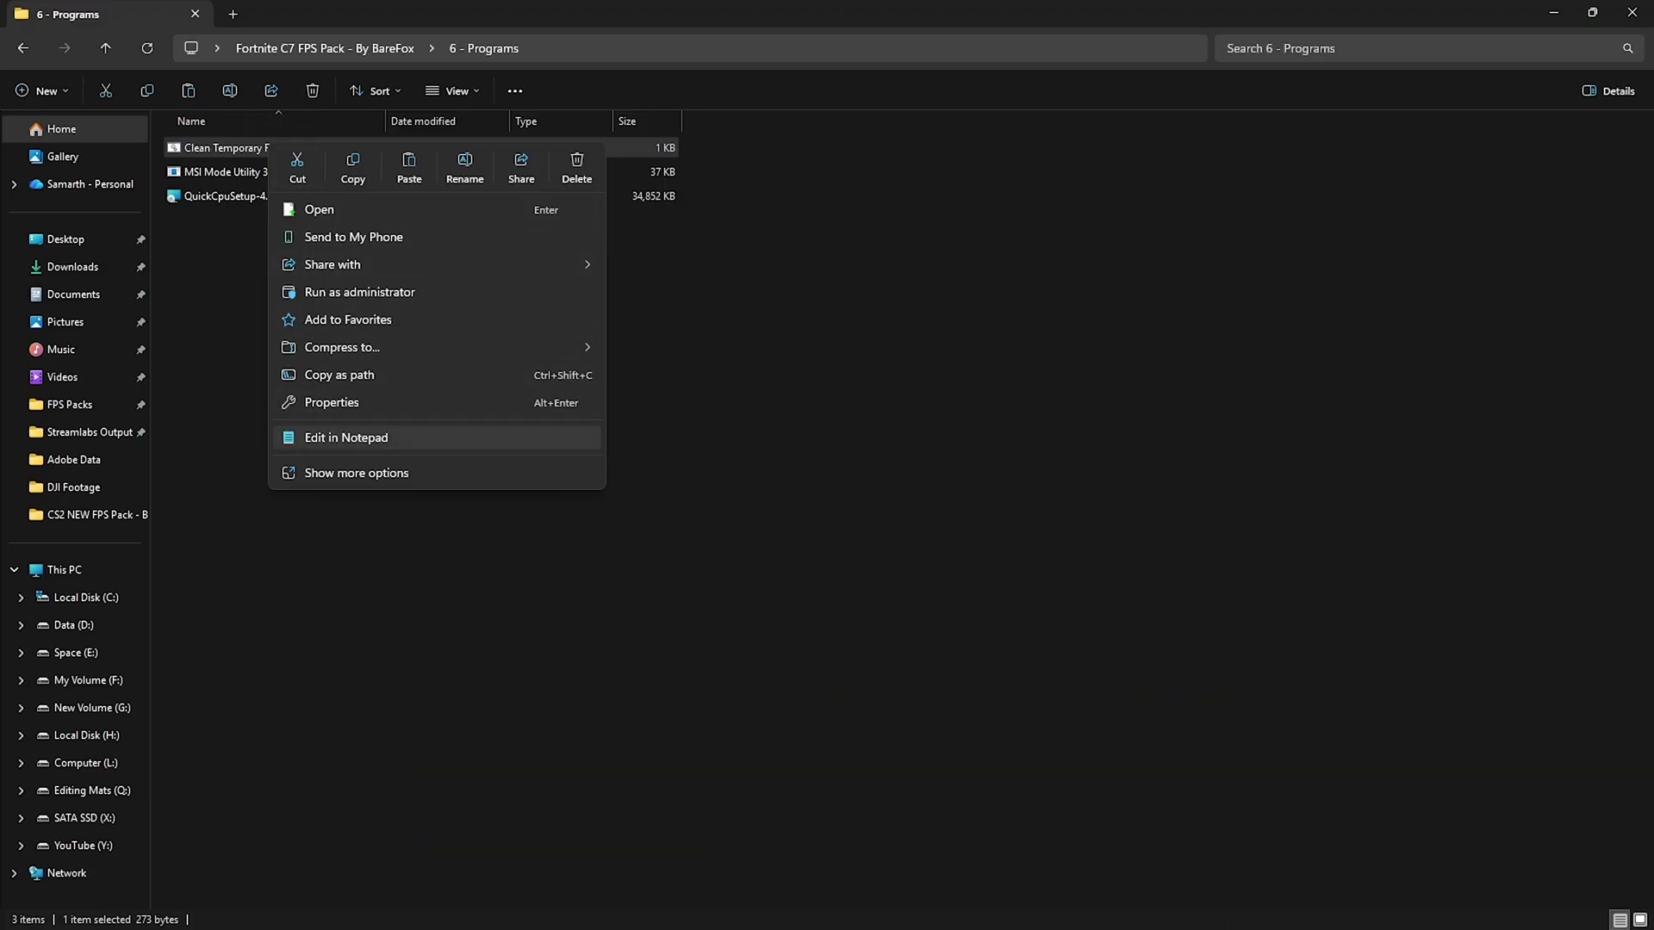
pyautogui.press('Up')
pyautogui.press('Up')
pyautogui.press('Up')
pyautogui.press('Up')
pyautogui.press('Up')
pyautogui.press('Return')
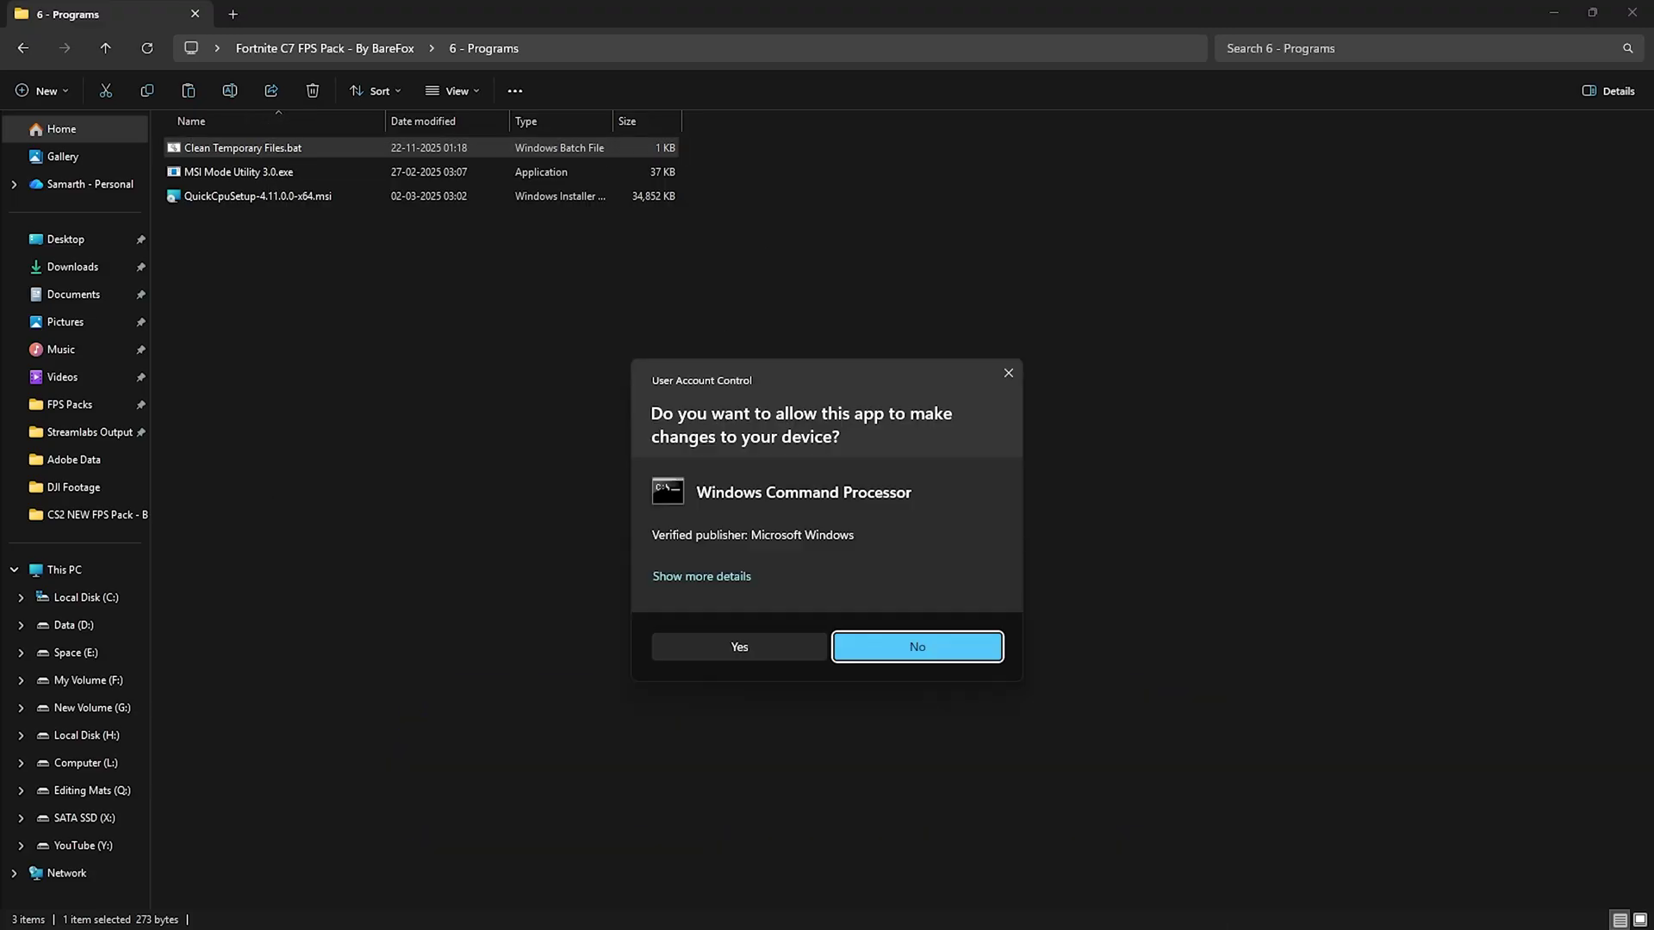
pyautogui.hotkey('alt', 'y')
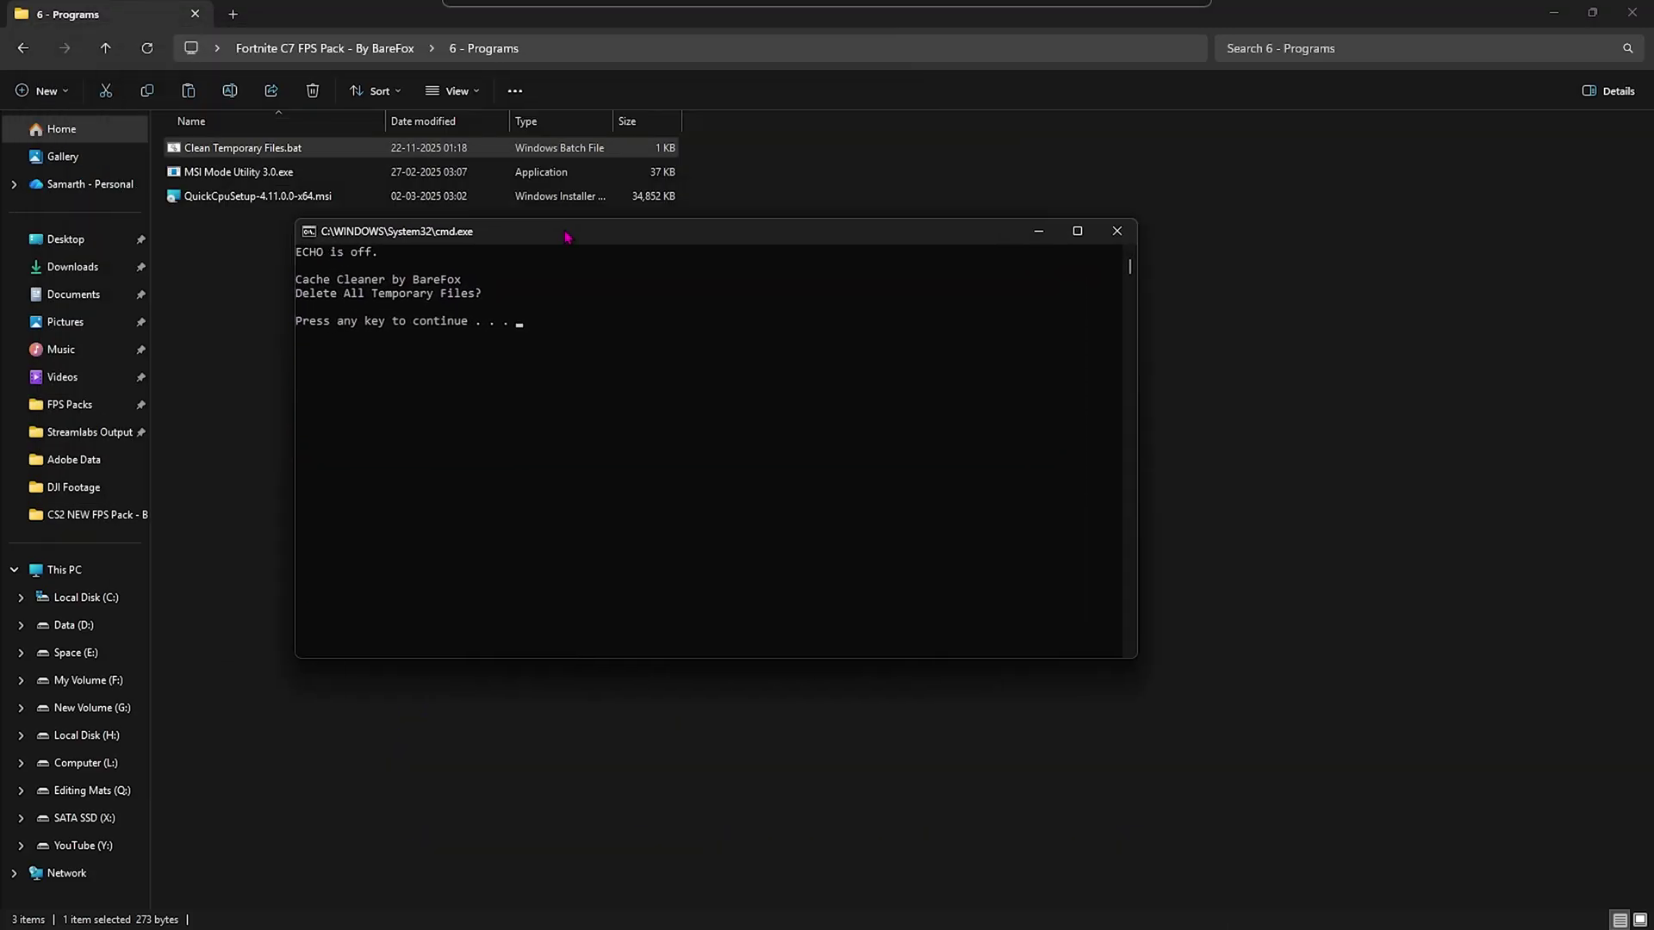
pyautogui.press('Return')
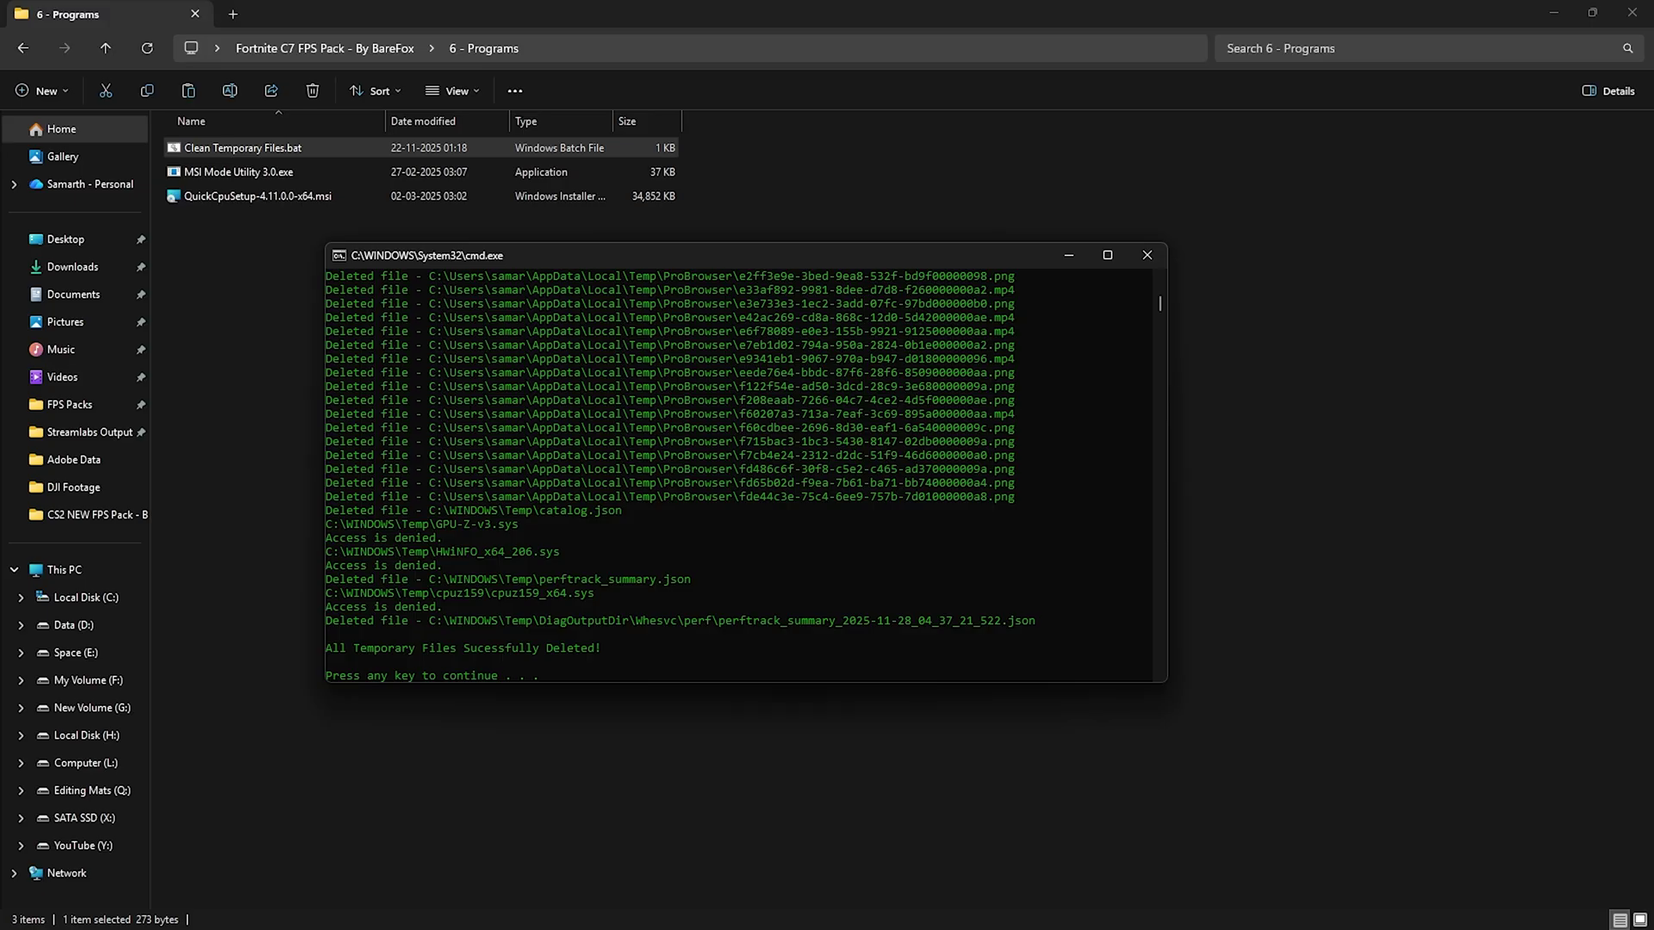
pyautogui.click(1148, 255)
# Run MSI Mode Utility 3.0 as administrator and set the NVIDIA GeForce RTX 5070 Ti's interrupt priority to High
pyautogui.click(258, 172)
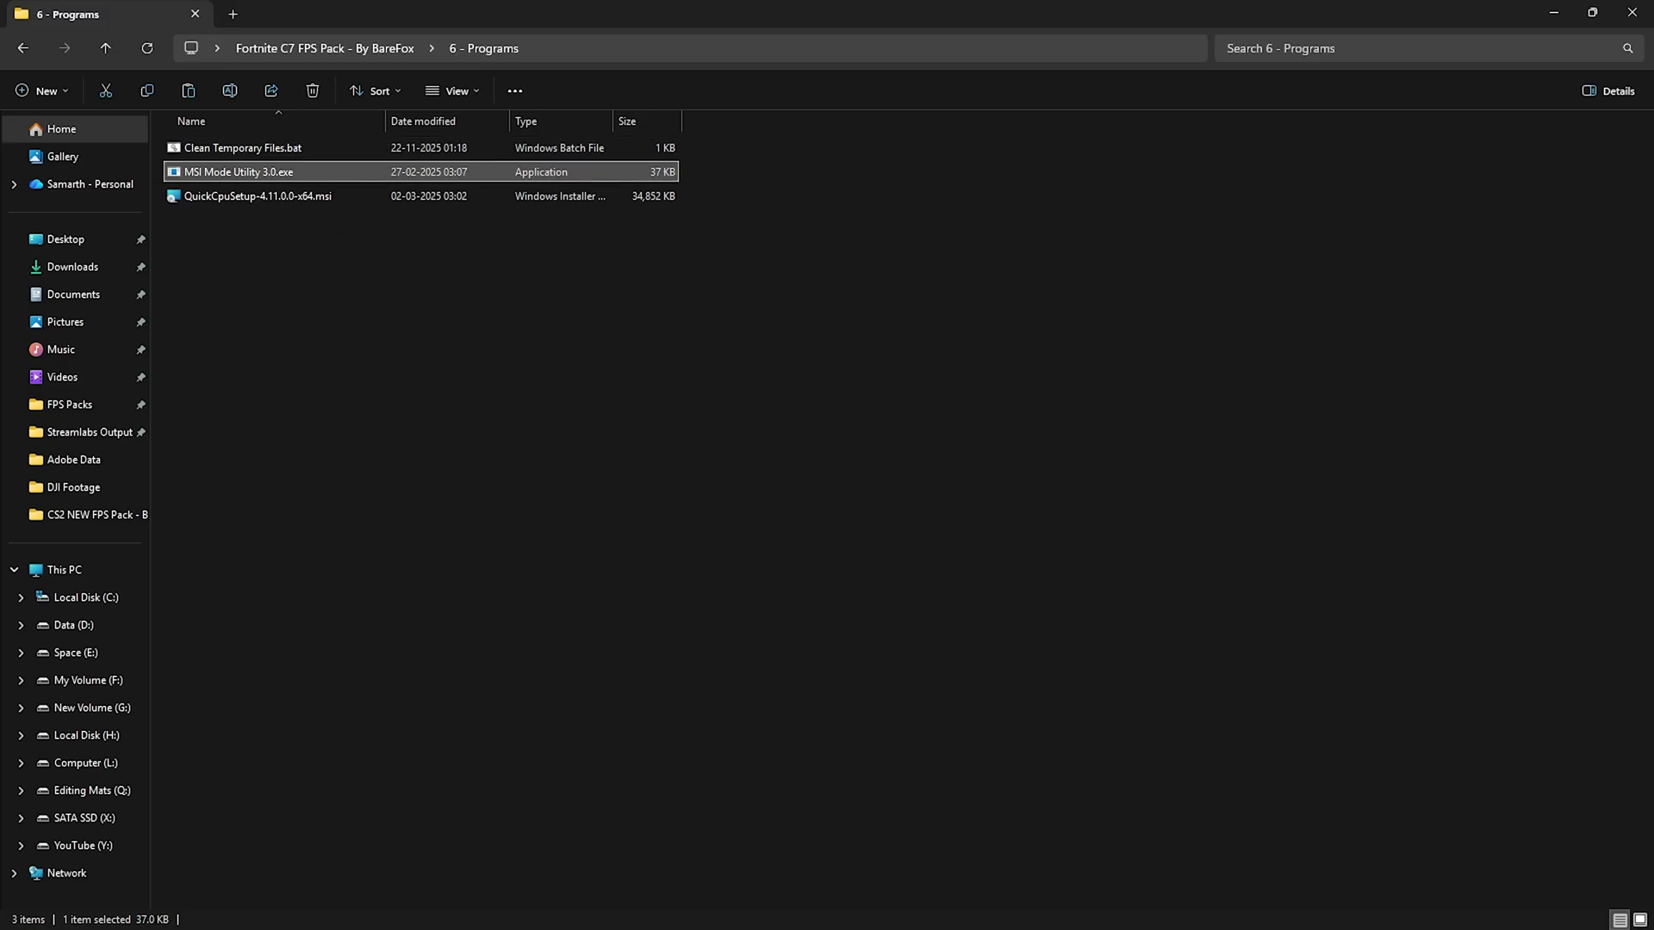
pyautogui.rightClick(224, 174)
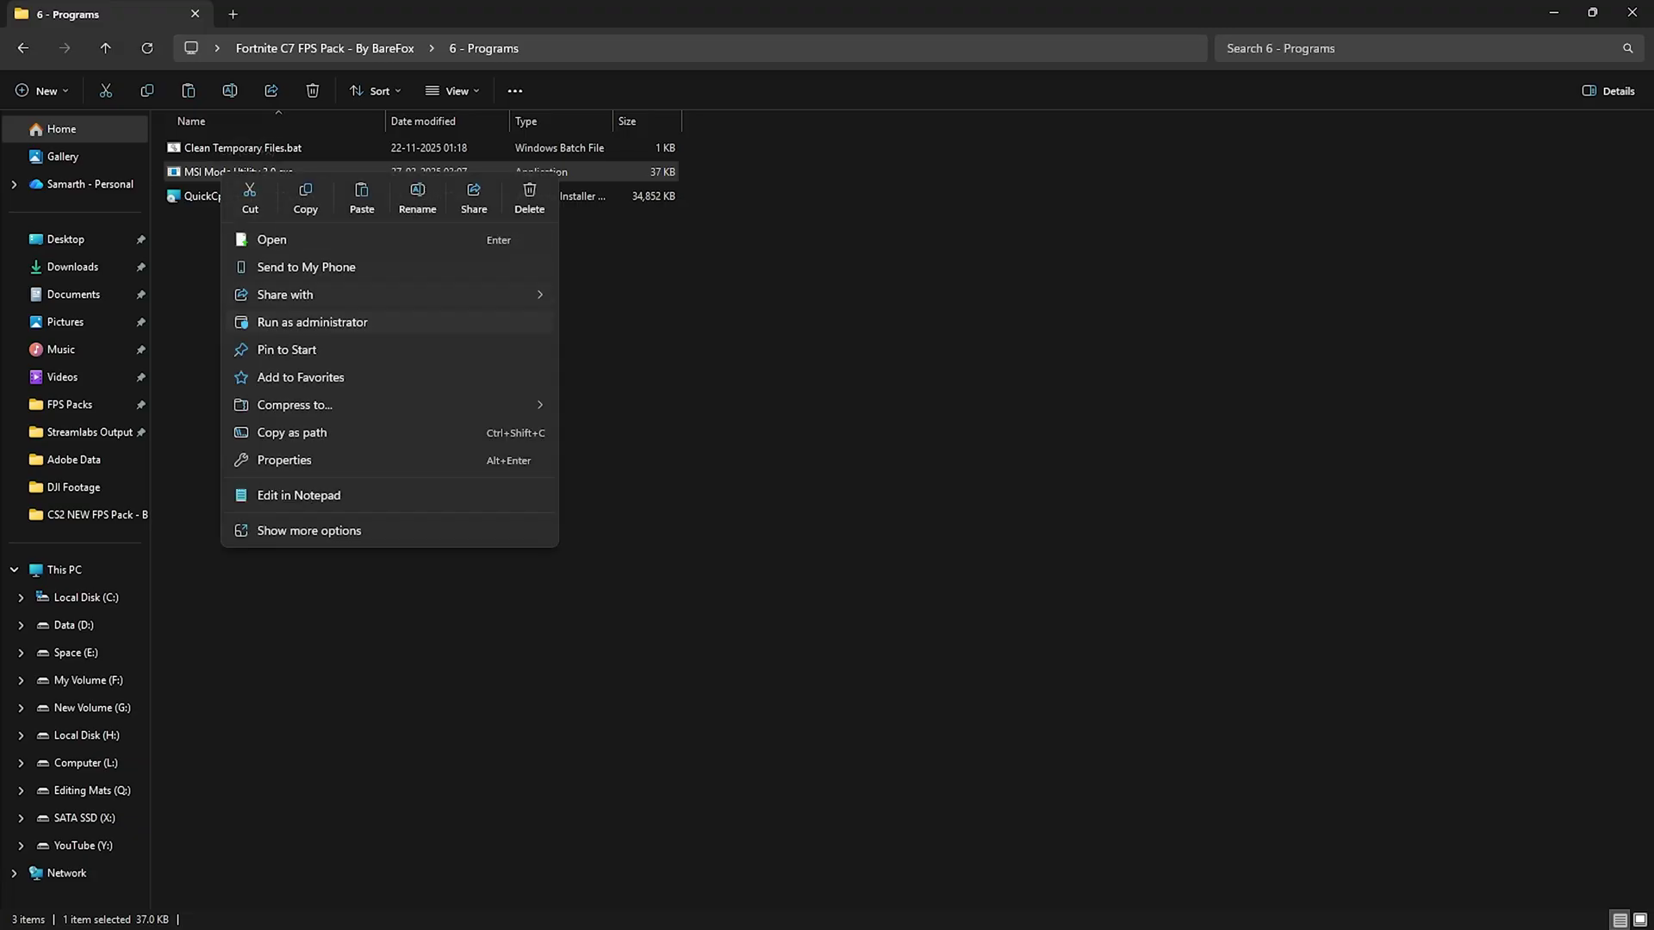
pyautogui.click(312, 322)
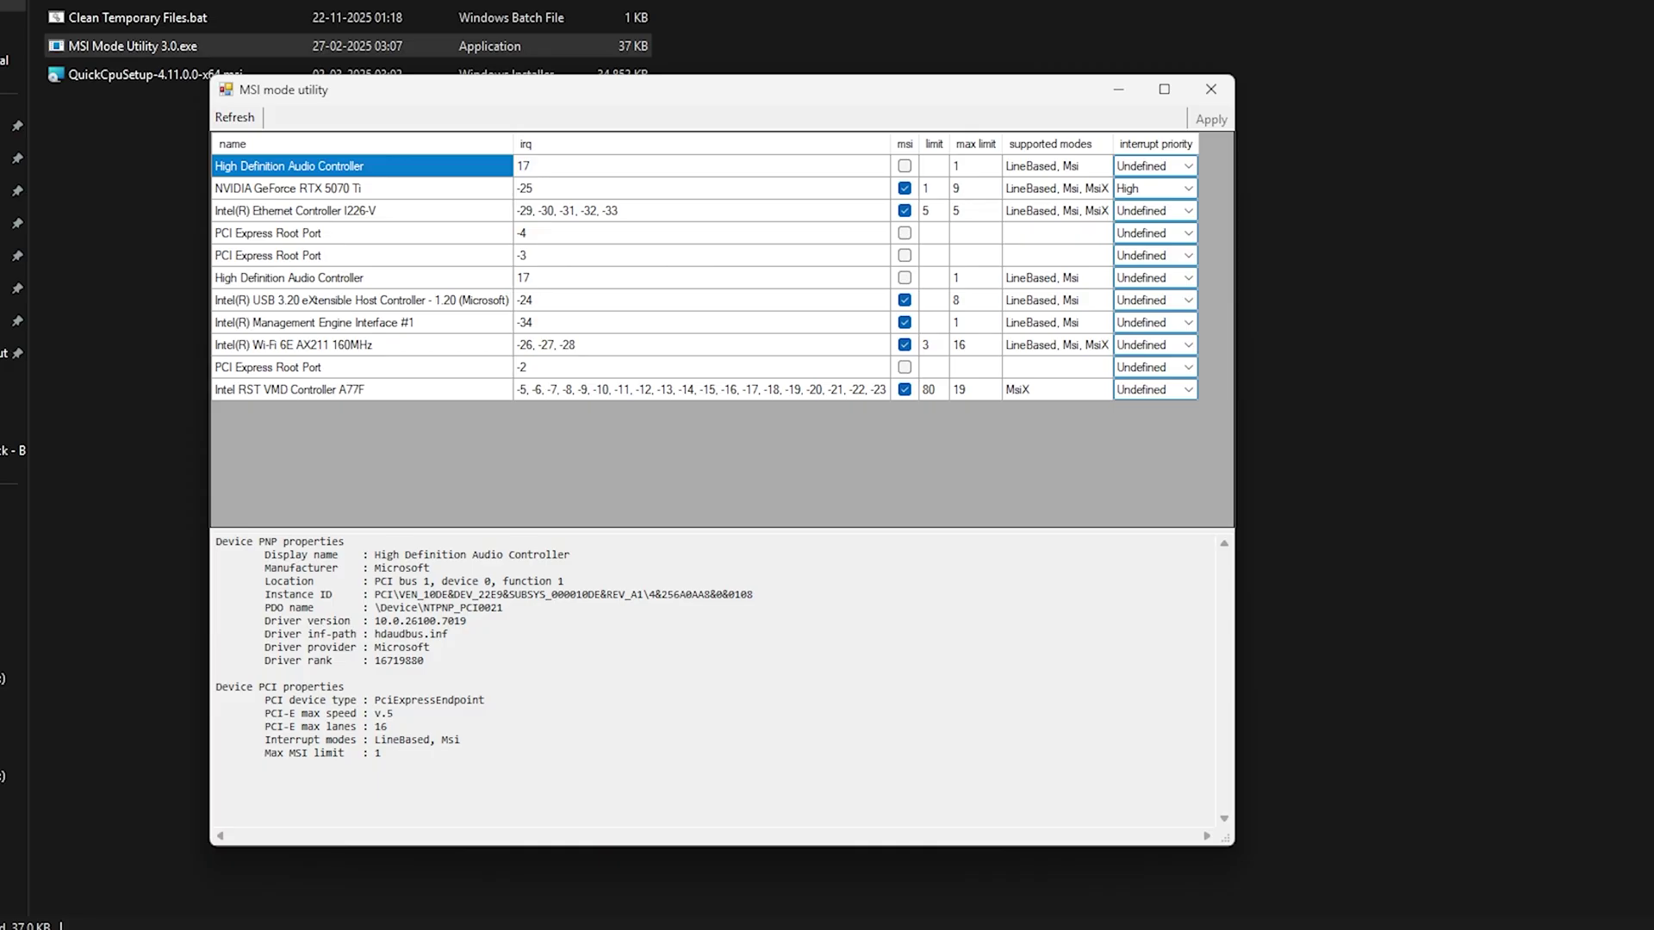
pyautogui.click(344, 189)
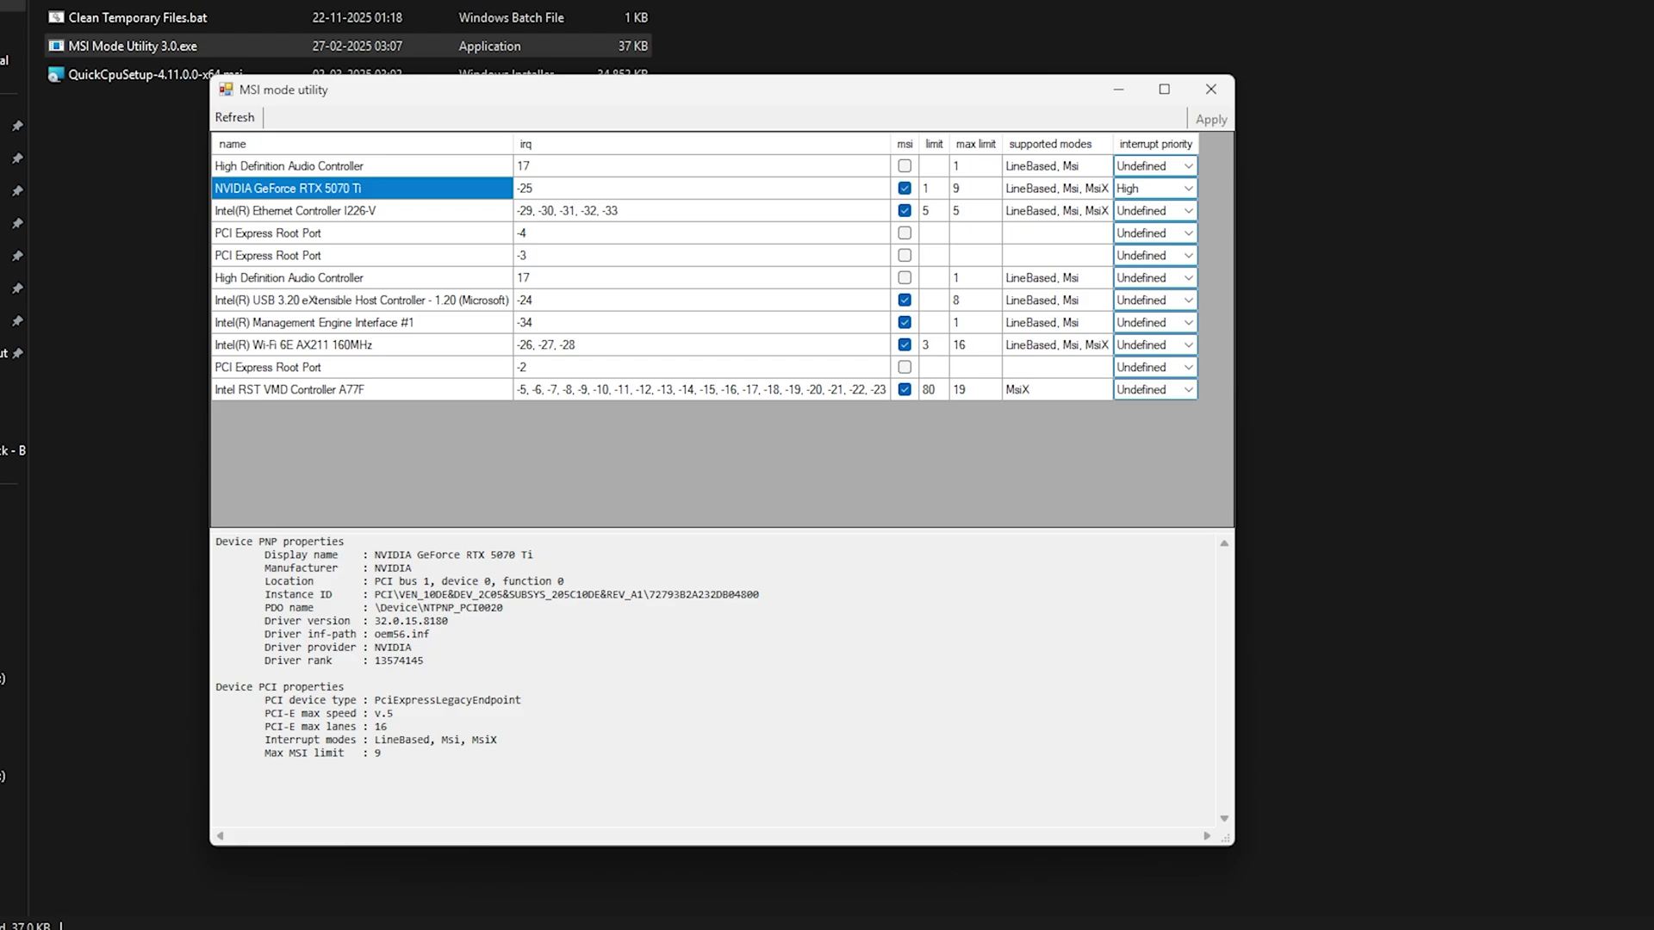
pyautogui.click(1154, 188)
pyautogui.click(1188, 188)
pyautogui.click(1146, 246)
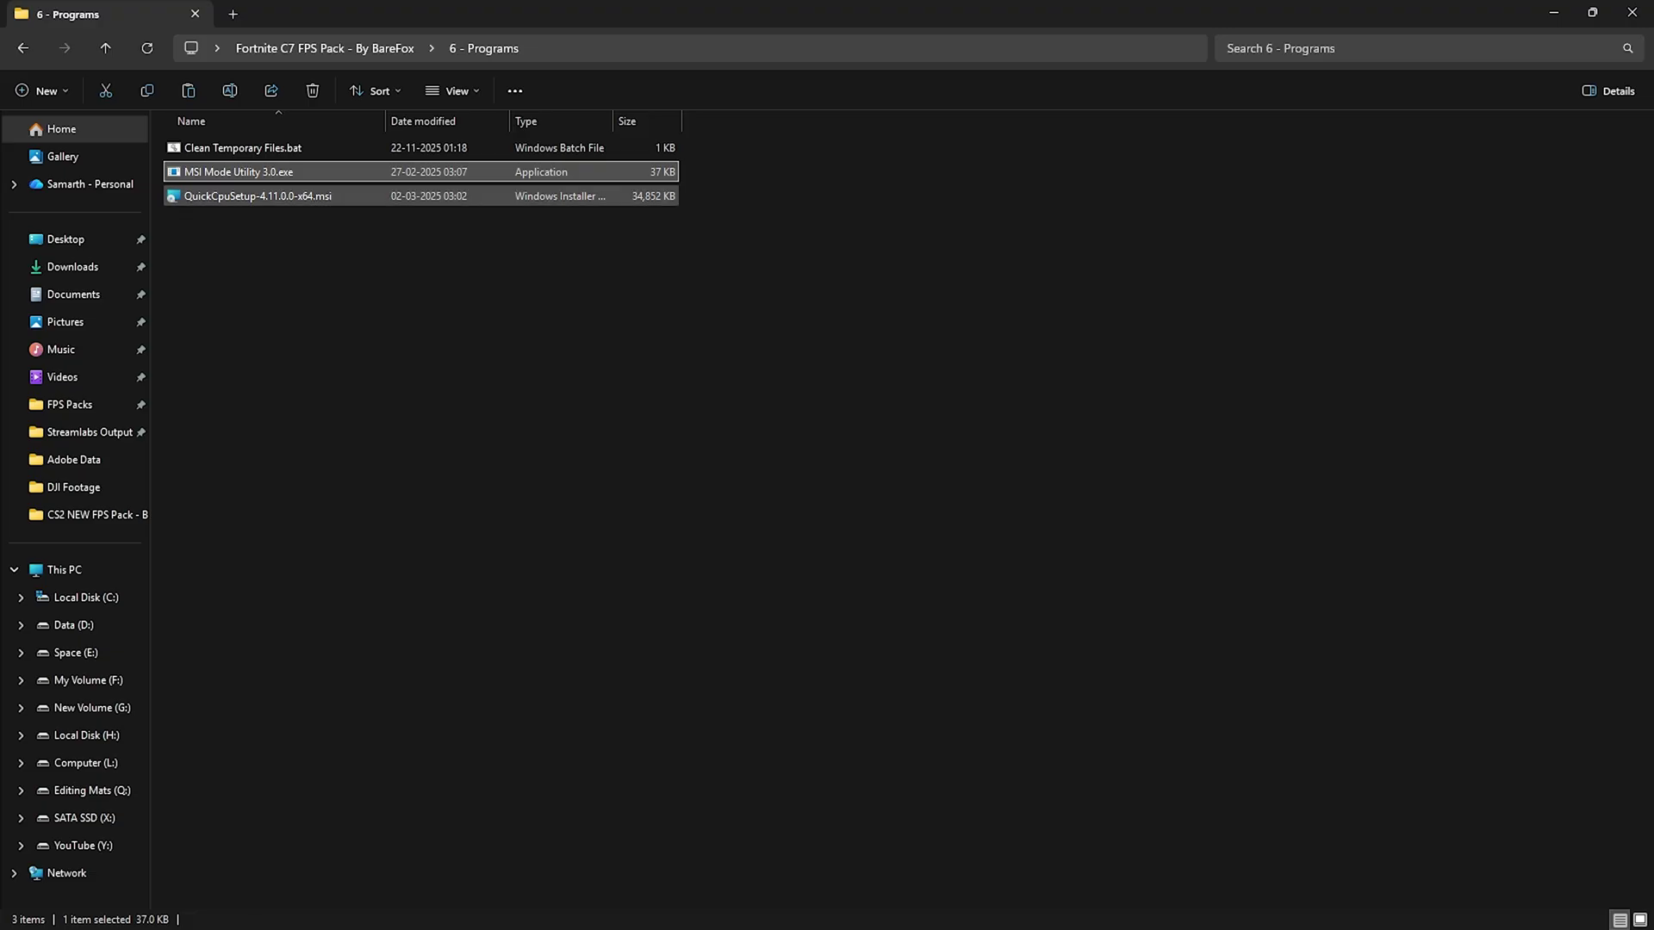
# Launch Quick CPU, apply its current CPU performance settings and close the program
pyautogui.press('super')
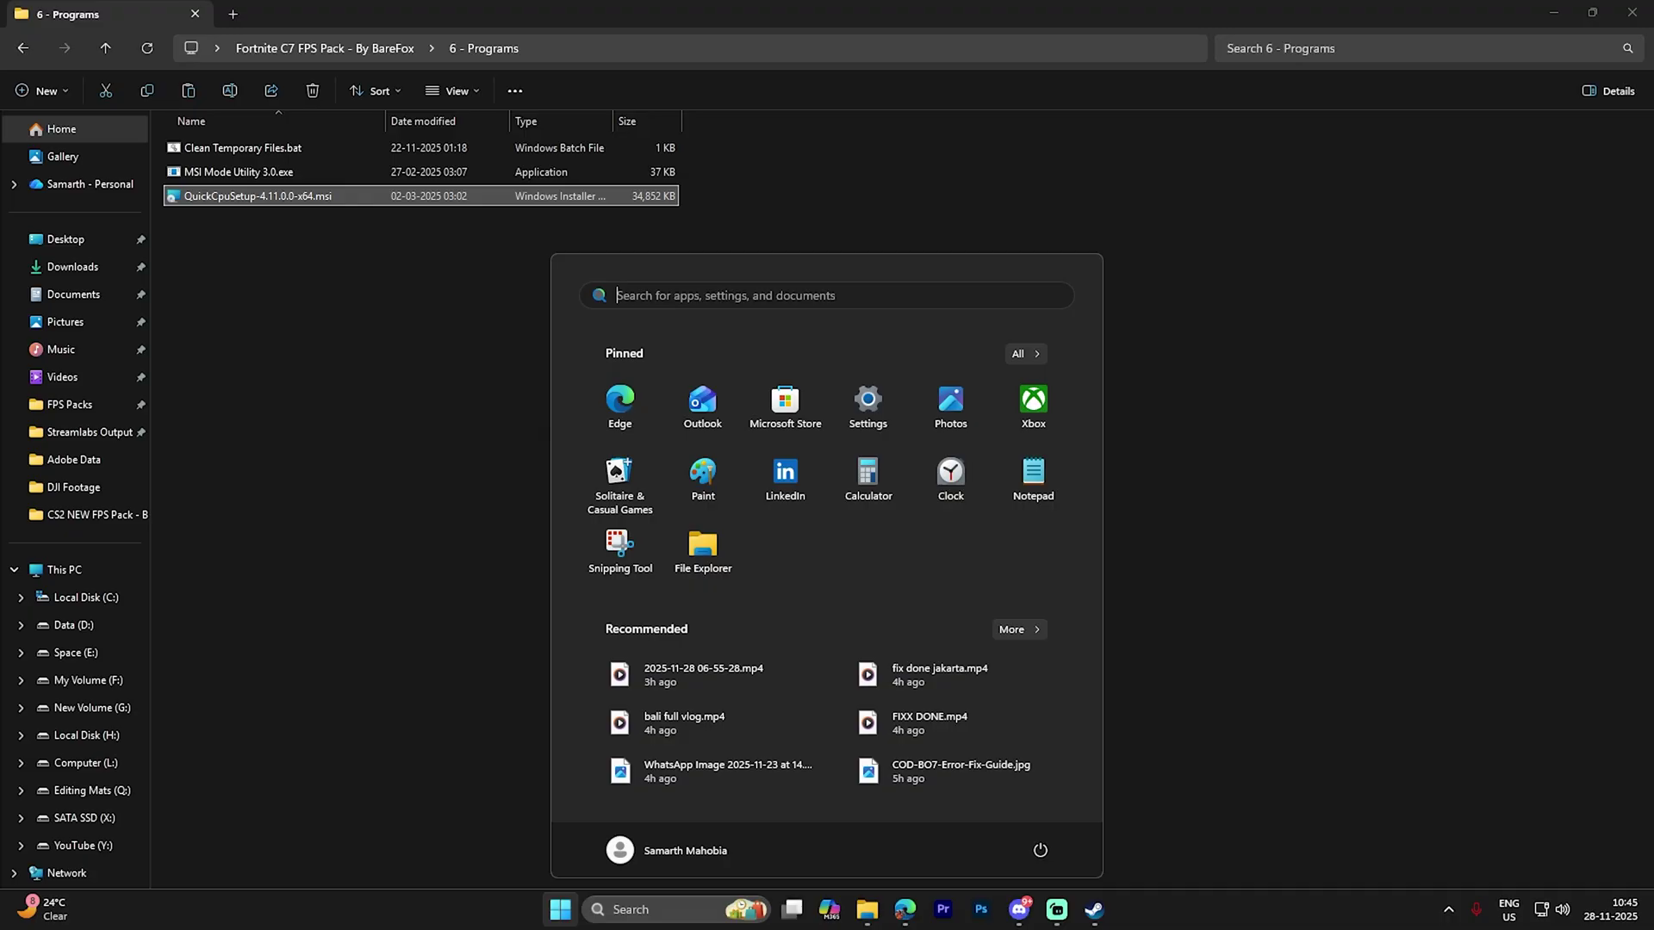
pyautogui.write('quic')
pyautogui.press('Return')
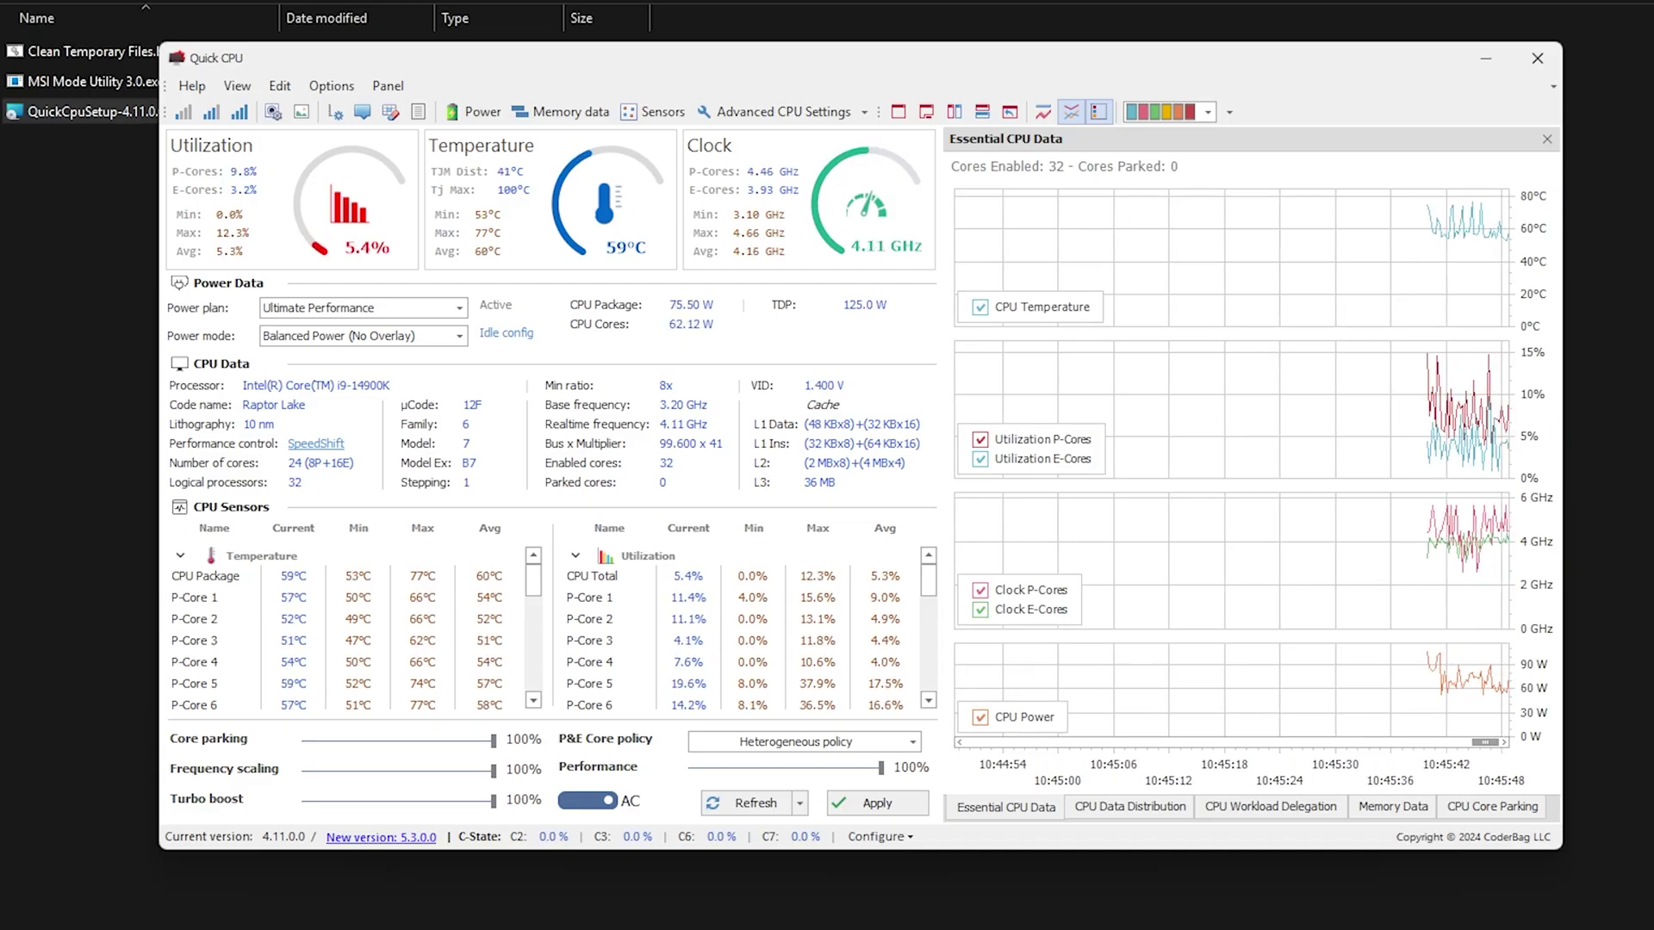
pyautogui.click(877, 804)
pyautogui.click(985, 515)
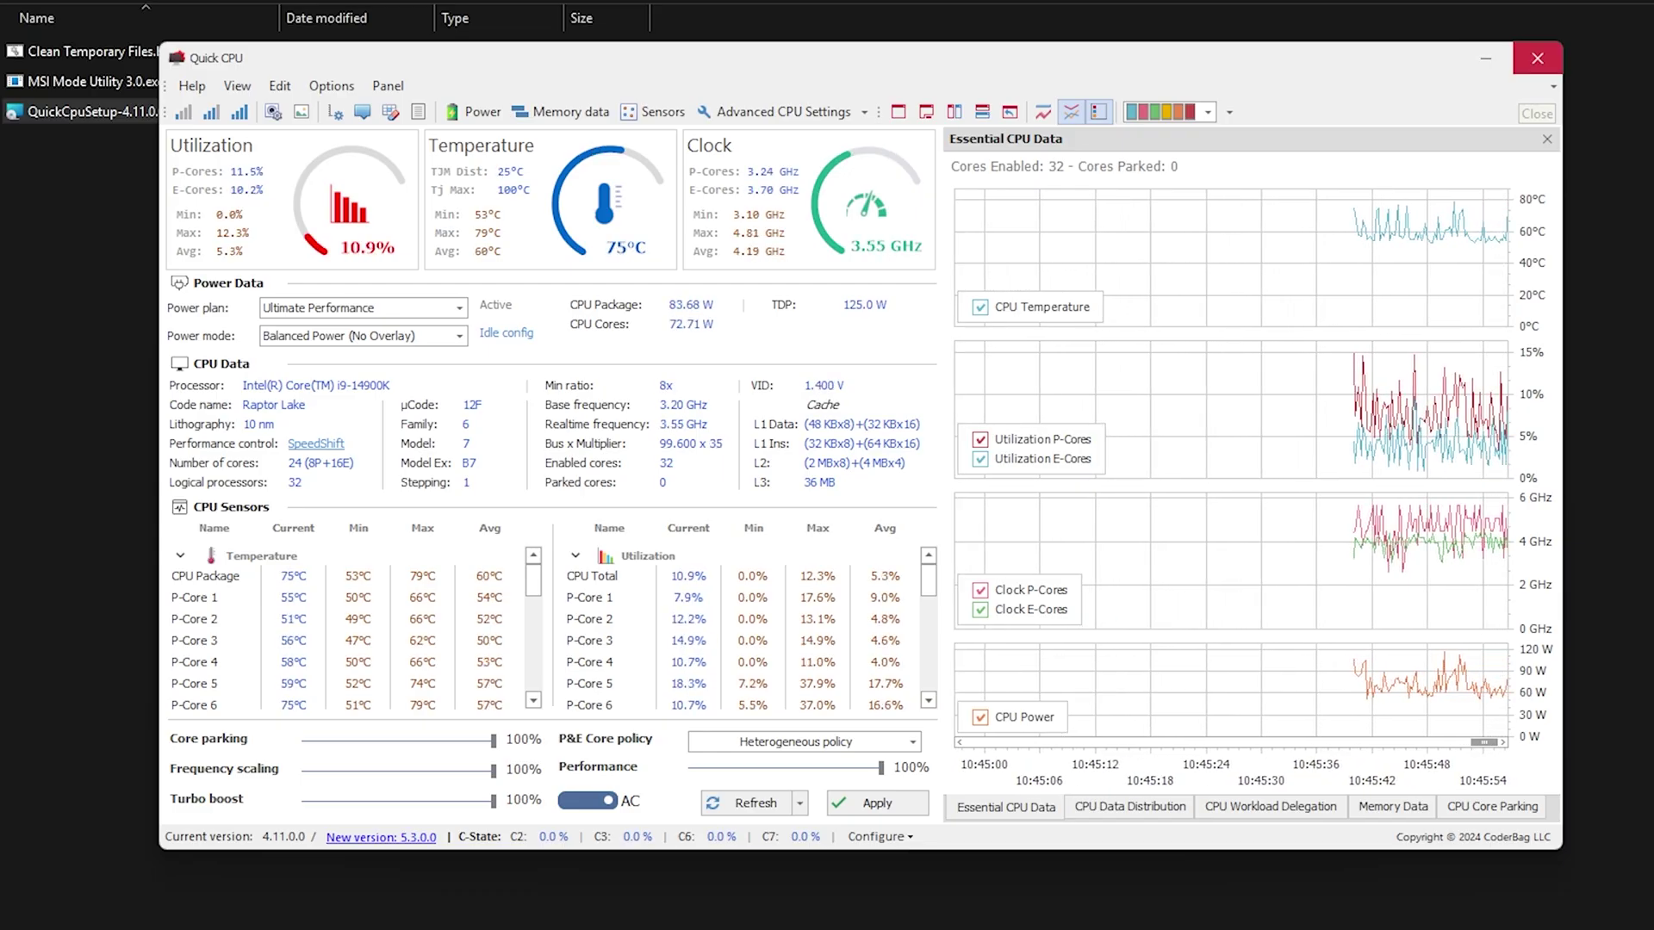
pyautogui.click(1537, 58)
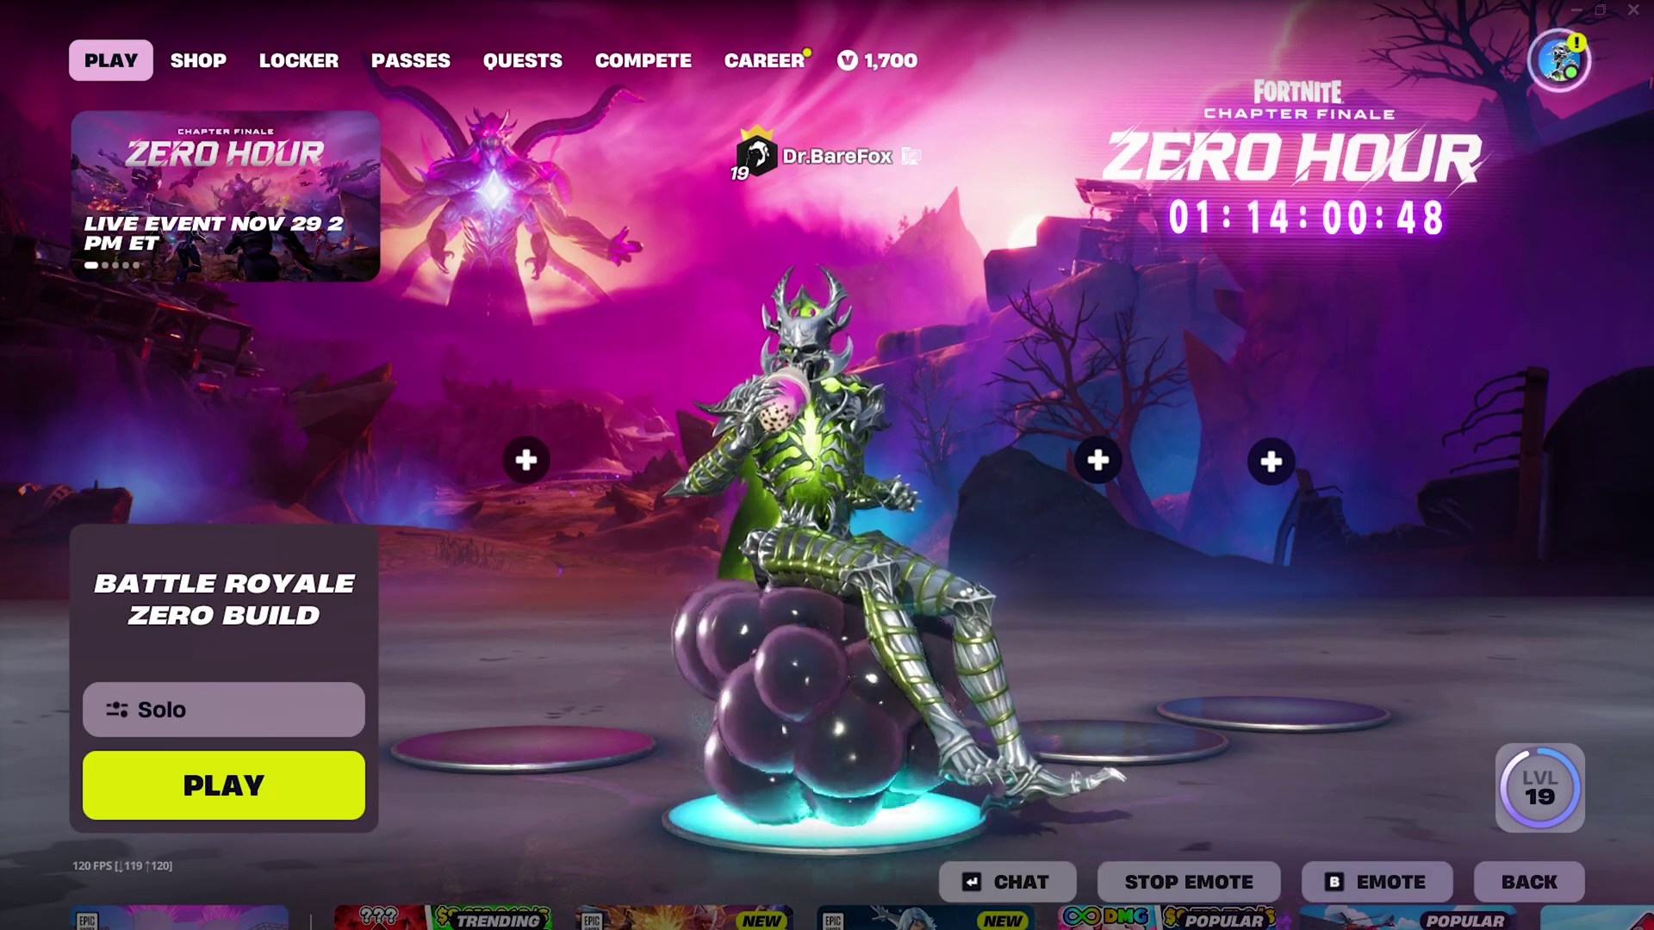
# Switch to Fortnite, open its video settings and go through the display options from Window Mode to Rendering Mode
pyautogui.click(1559, 60)
pyautogui.click(1135, 691)
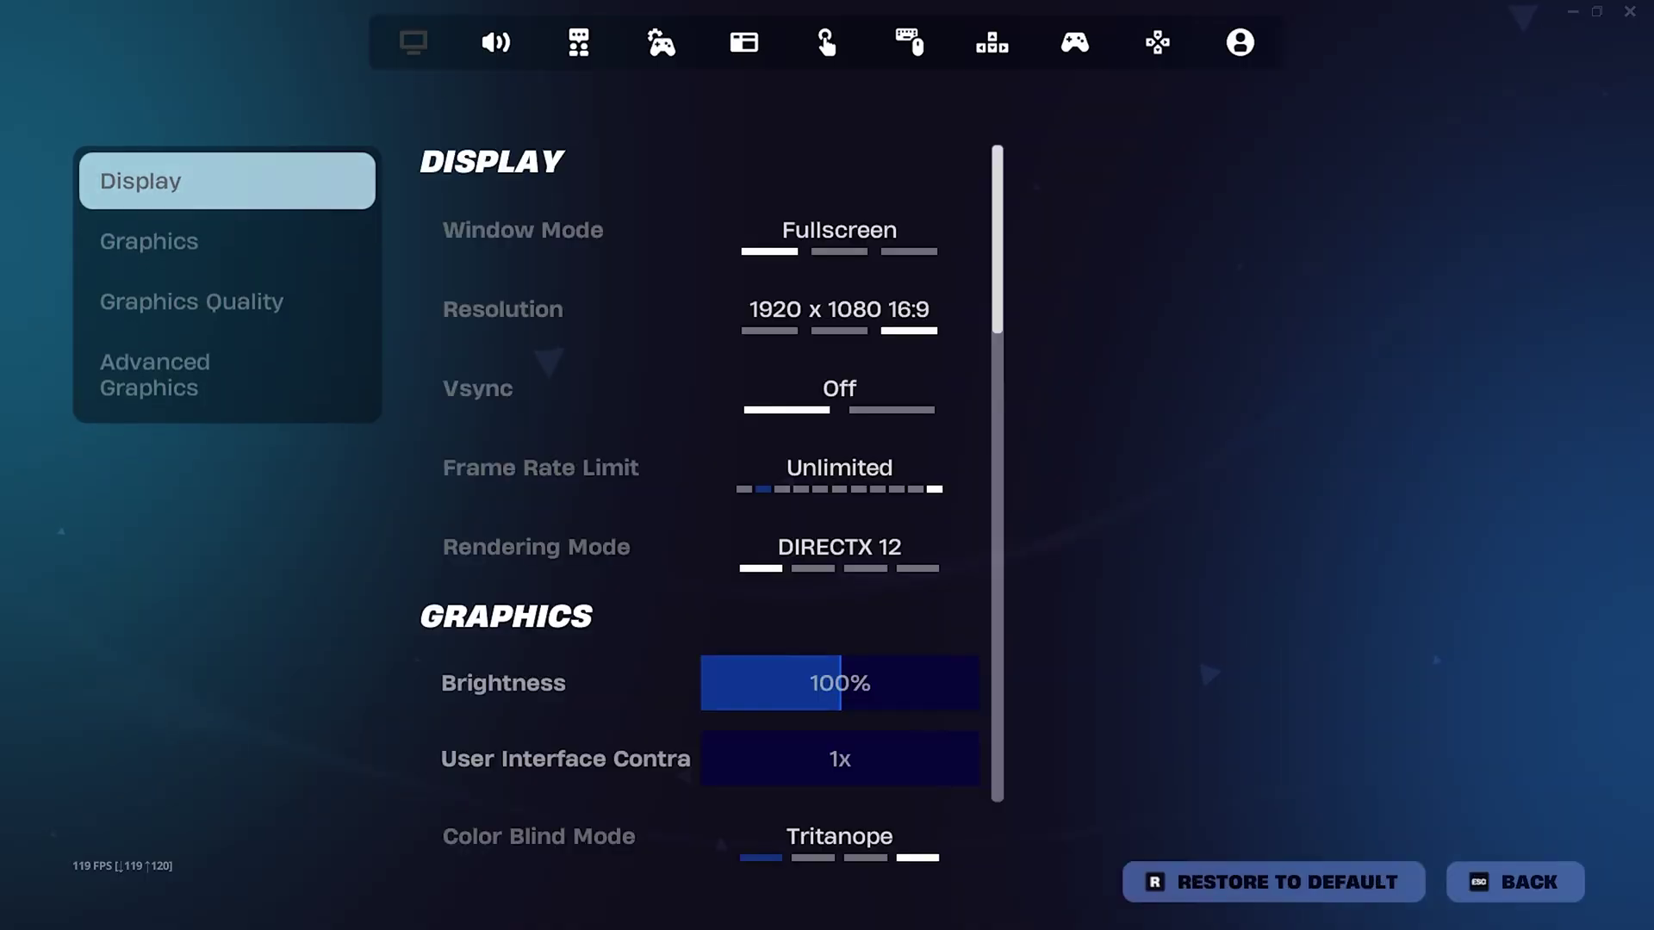
pyautogui.press('Up')
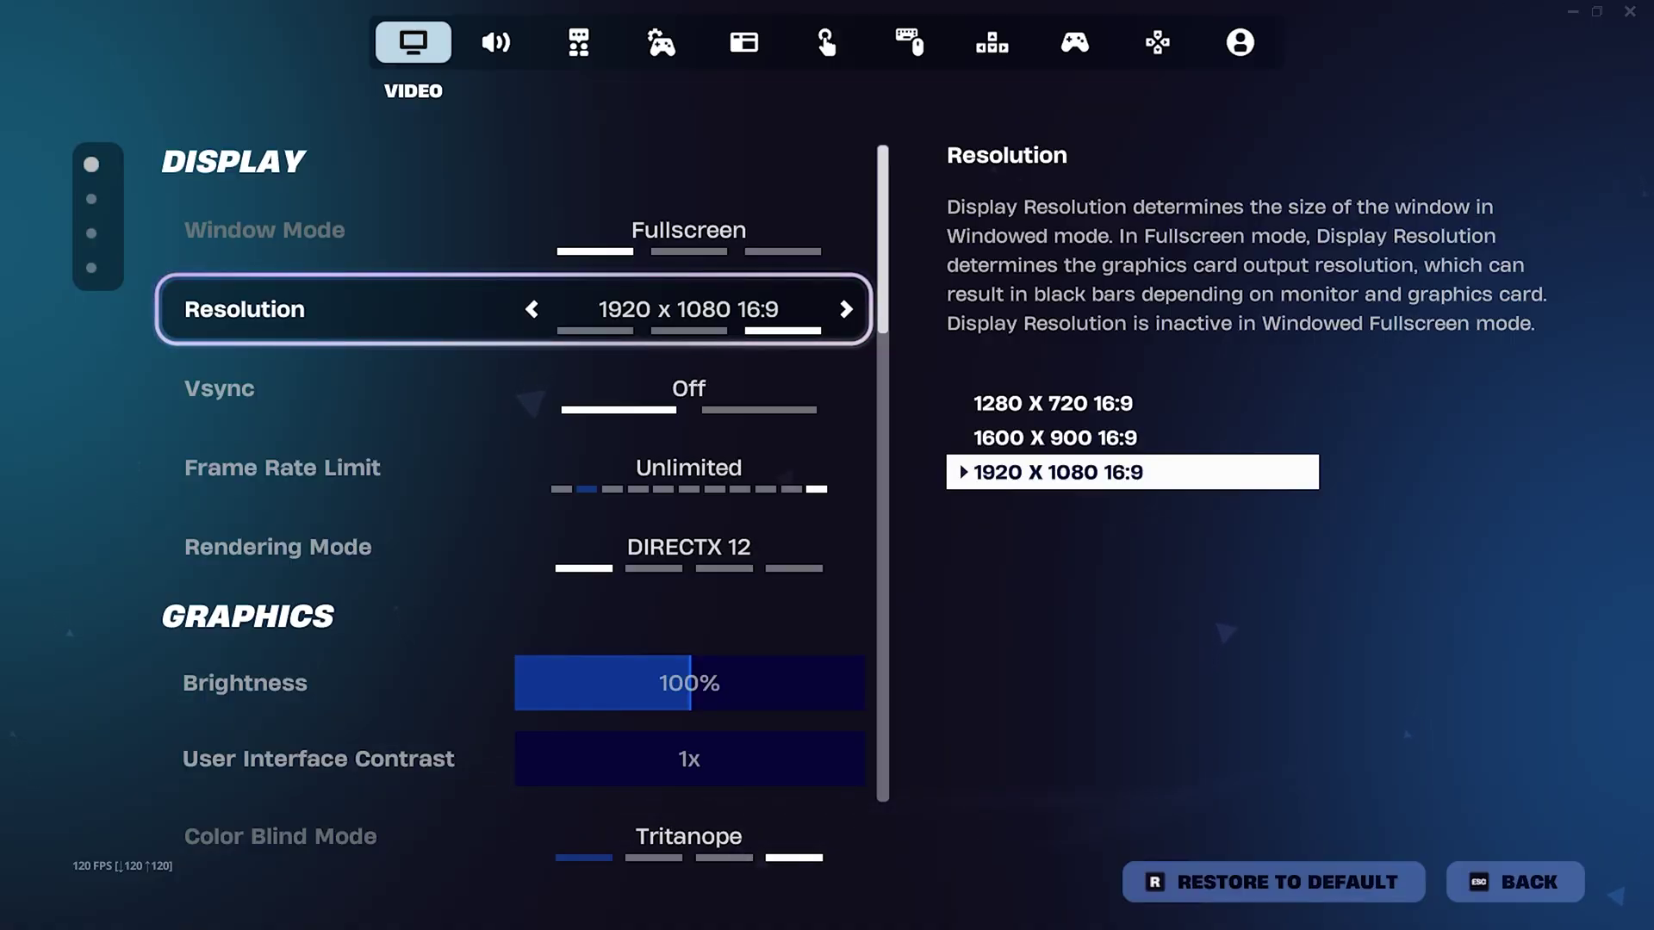
pyautogui.press('Up')
pyautogui.press('Down')
pyautogui.press('Down')
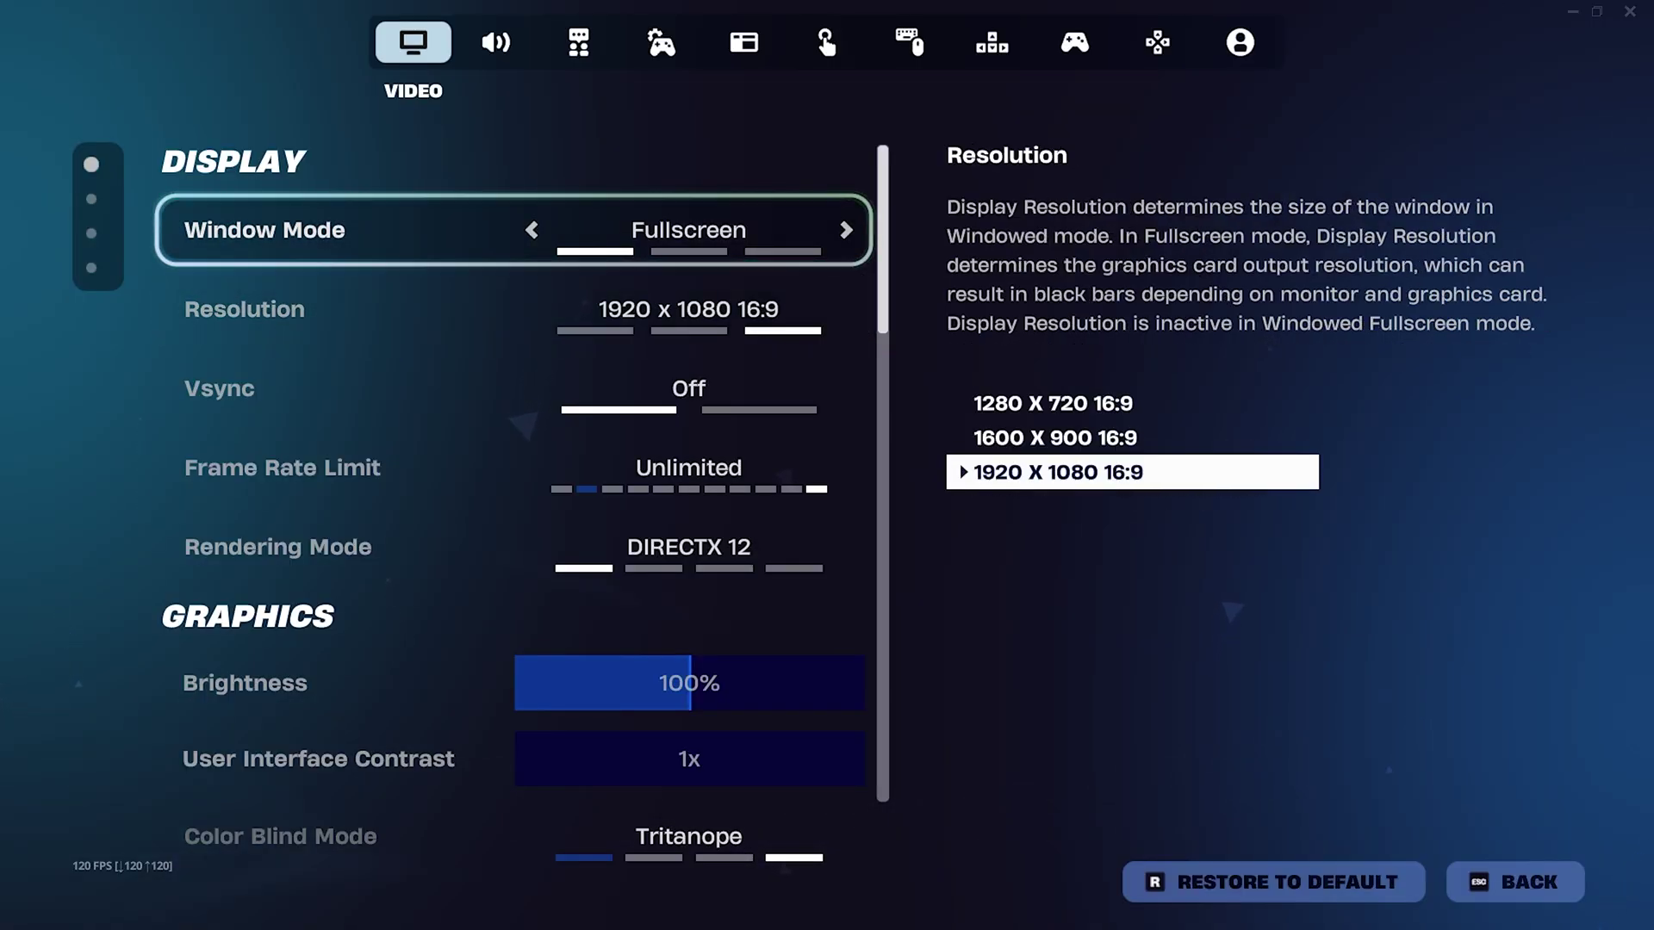
pyautogui.press('Down')
pyautogui.press('Down')
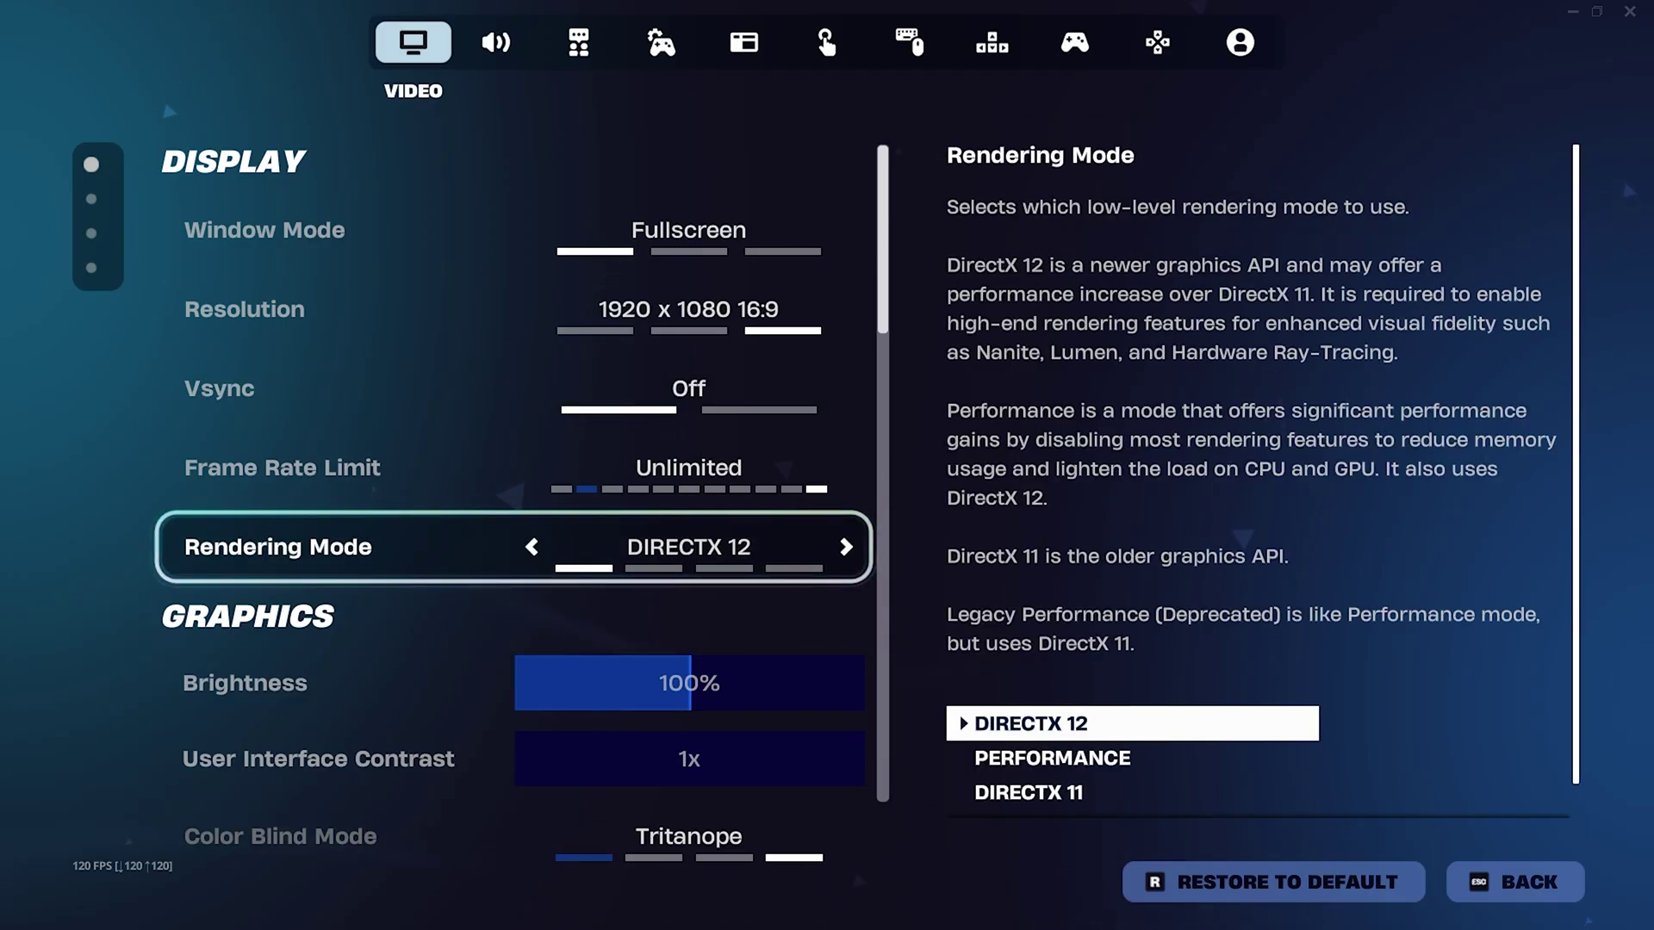
# Set Fortnite's Rendering Mode to Performance
pyautogui.press('Right')
pyautogui.press('Right')
pyautogui.press('Right')
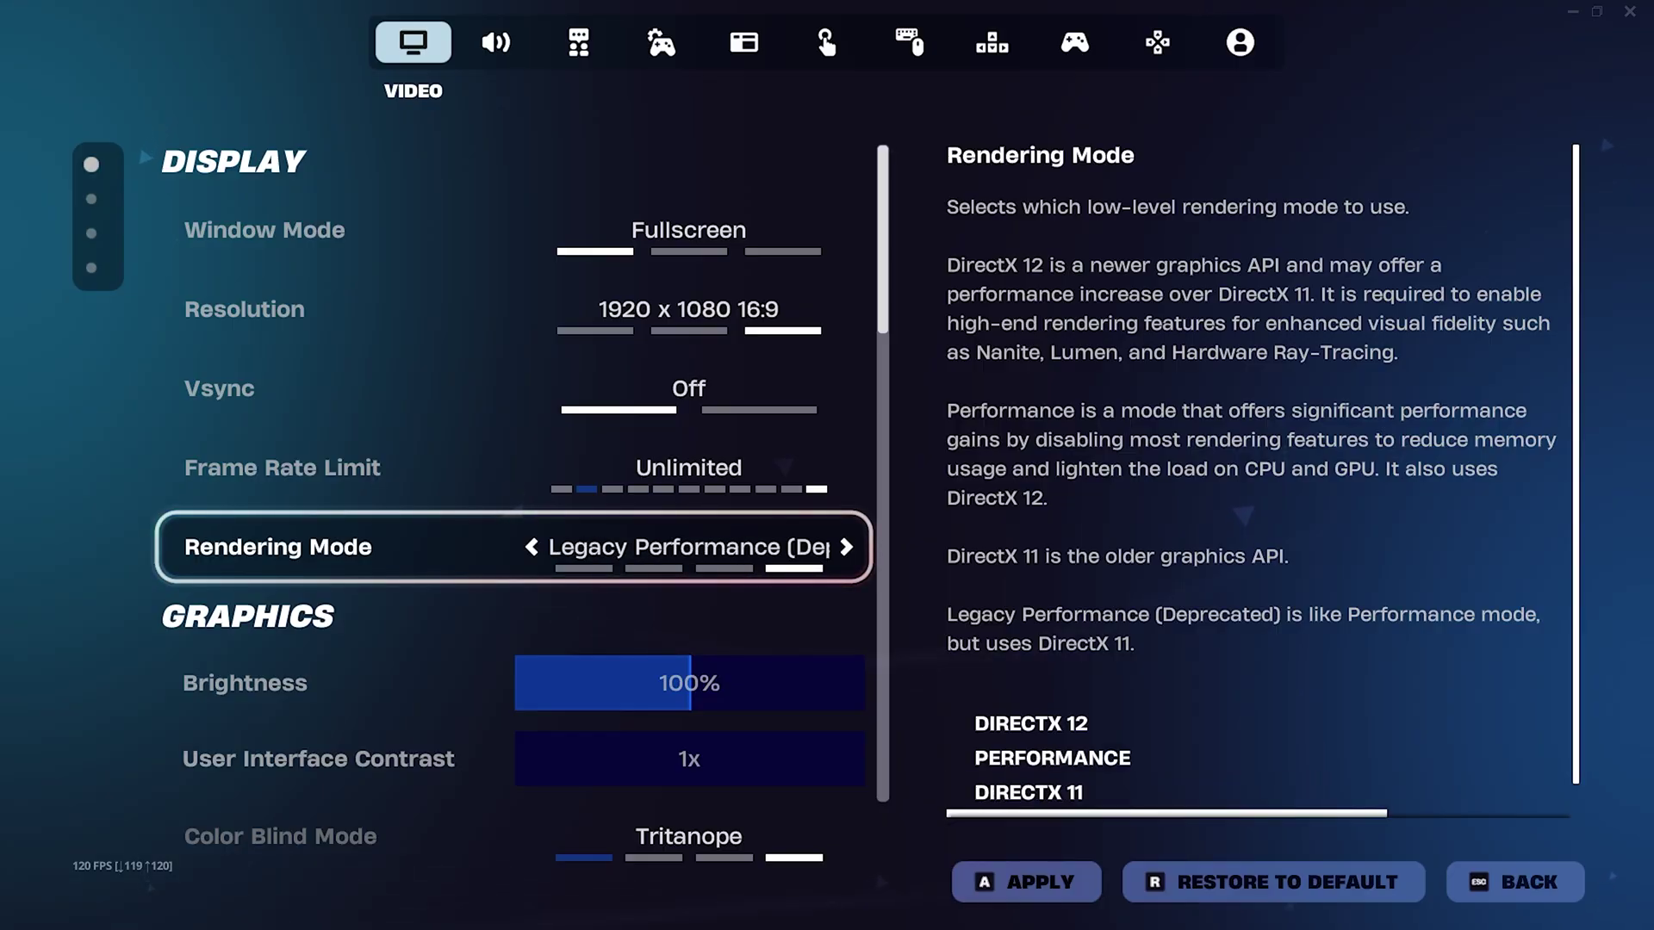
pyautogui.press('Left')
pyautogui.press('Left')
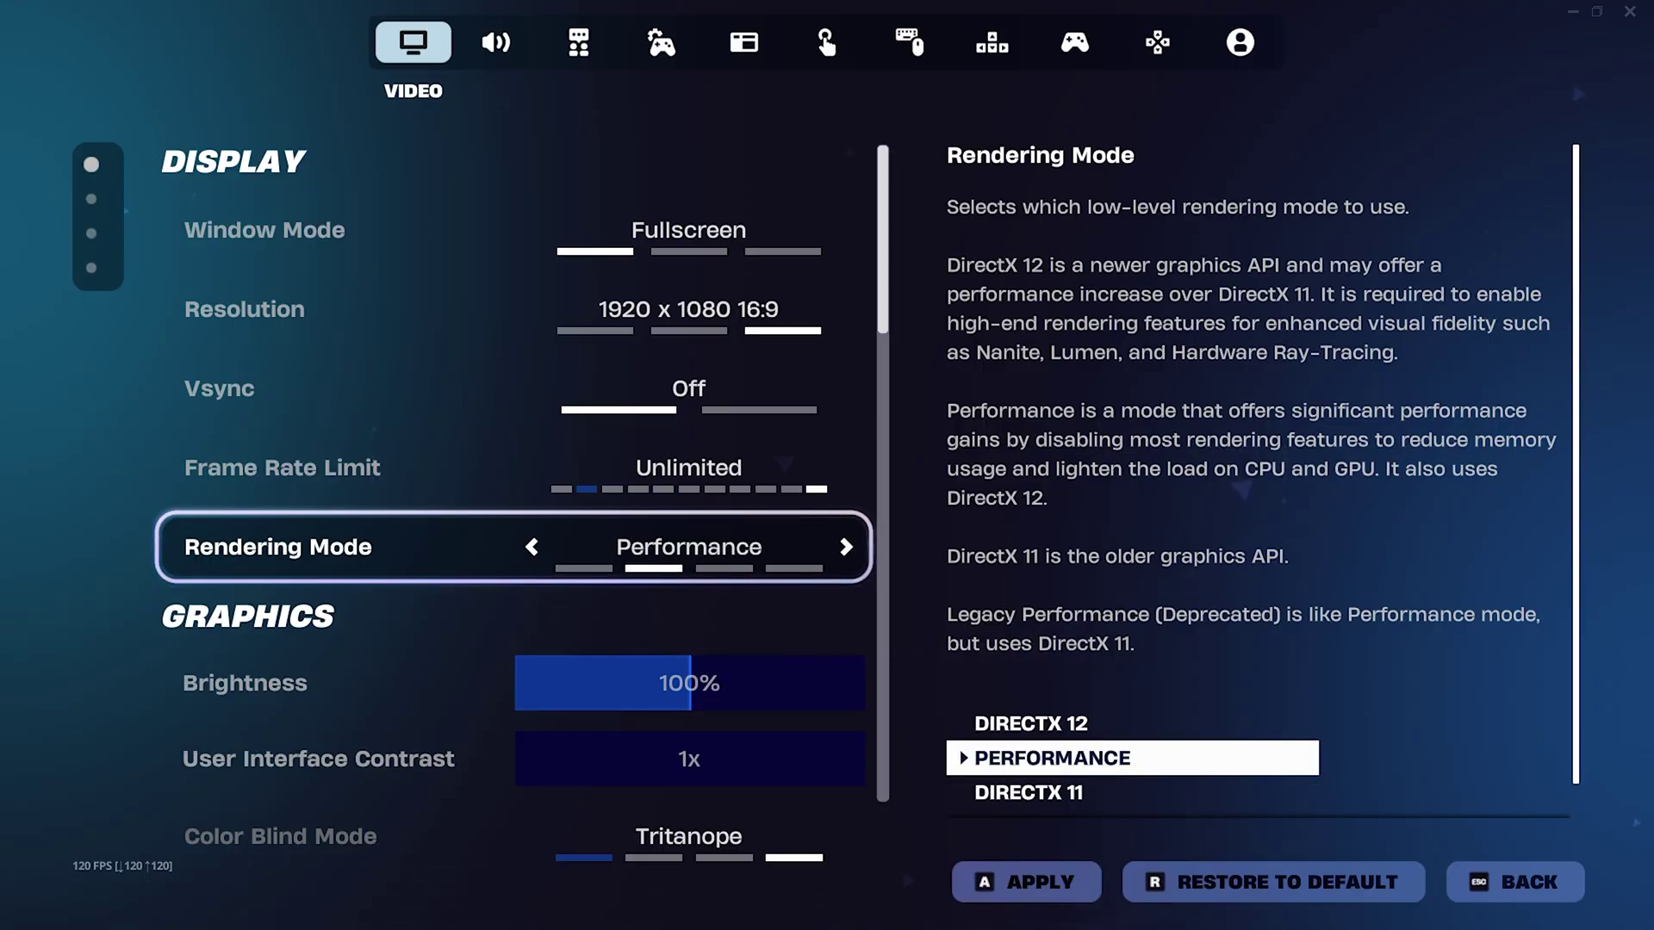
# Set the Rendering Mode to DirectX 12 and go through the Graphics options down to Auto-Set Quality
pyautogui.press('Left')
pyautogui.press('Down')
pyautogui.press('Down')
pyautogui.press('Down')
pyautogui.press('Down')
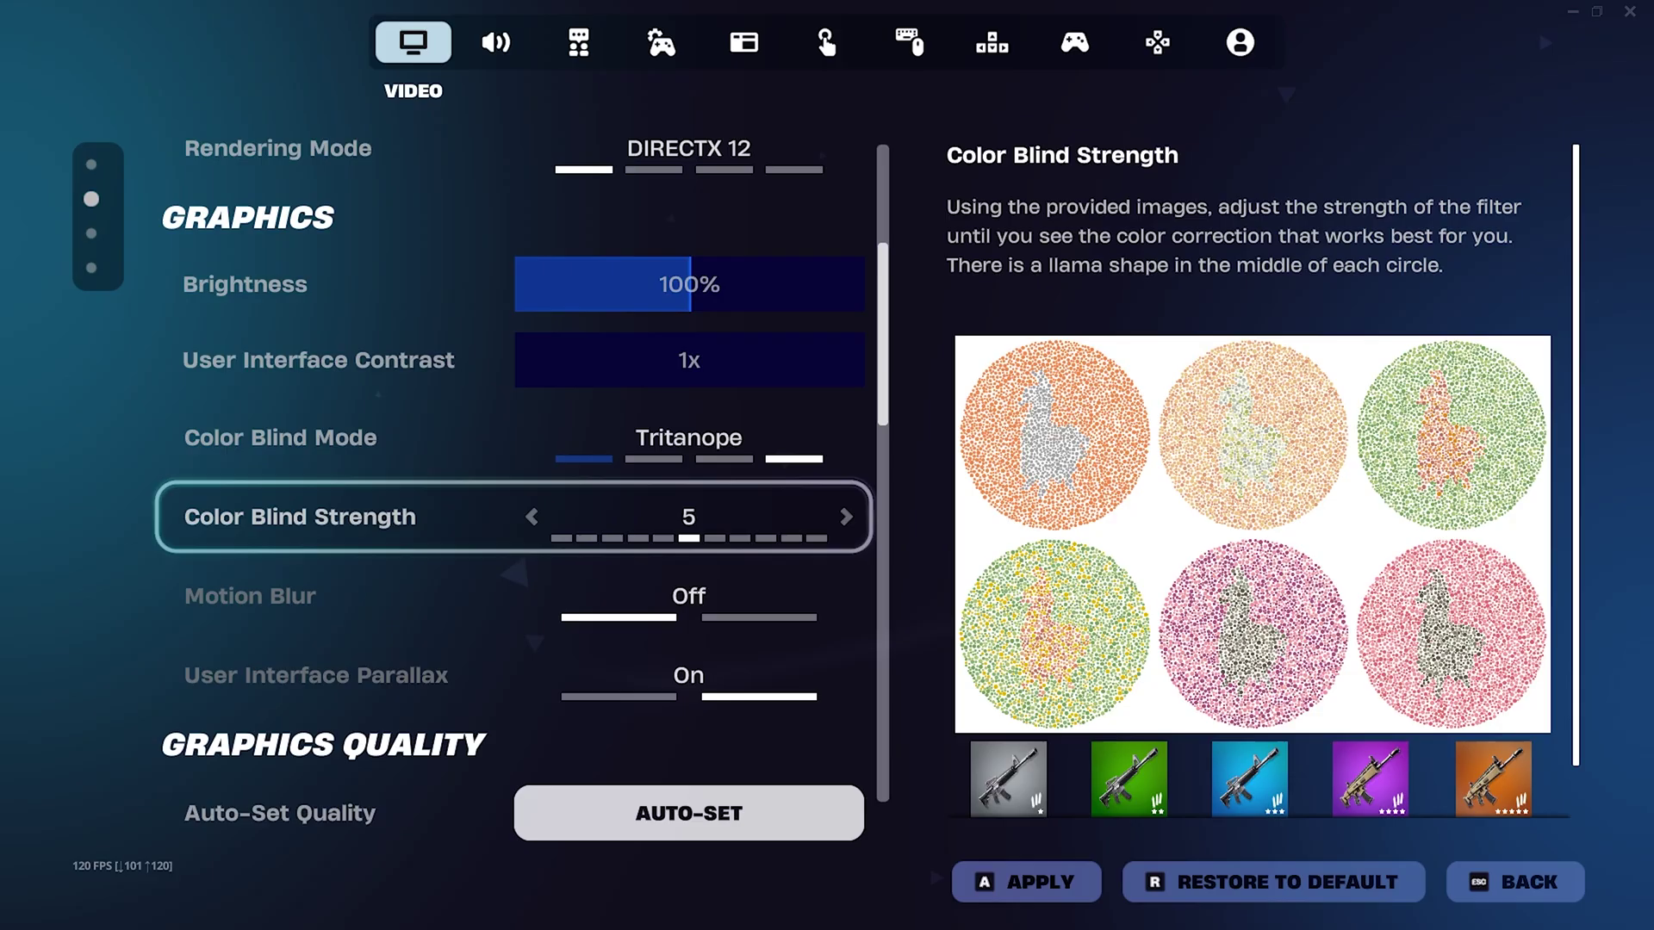
pyautogui.press('Down')
pyautogui.press('Down')
pyautogui.press('Down')
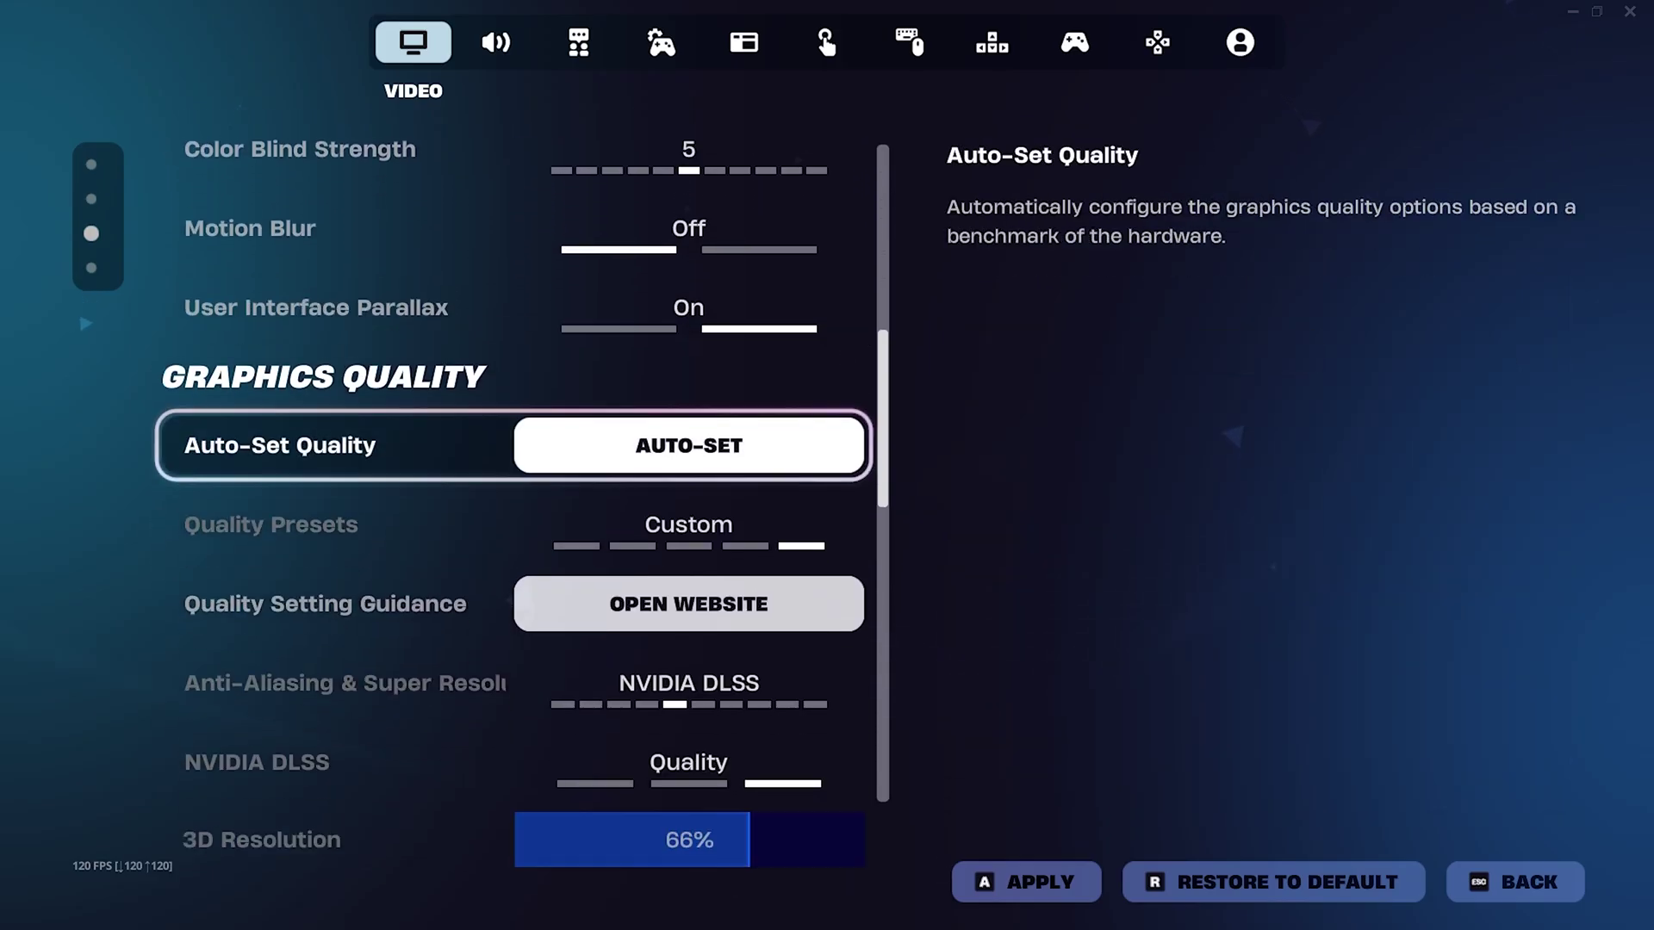
# Set Anti-Aliasing & Super Resolution to NVIDIA DLSS and the NVIDIA DLSS mode to Performance
pyautogui.press('Down')
pyautogui.press('Down')
pyautogui.press('Down')
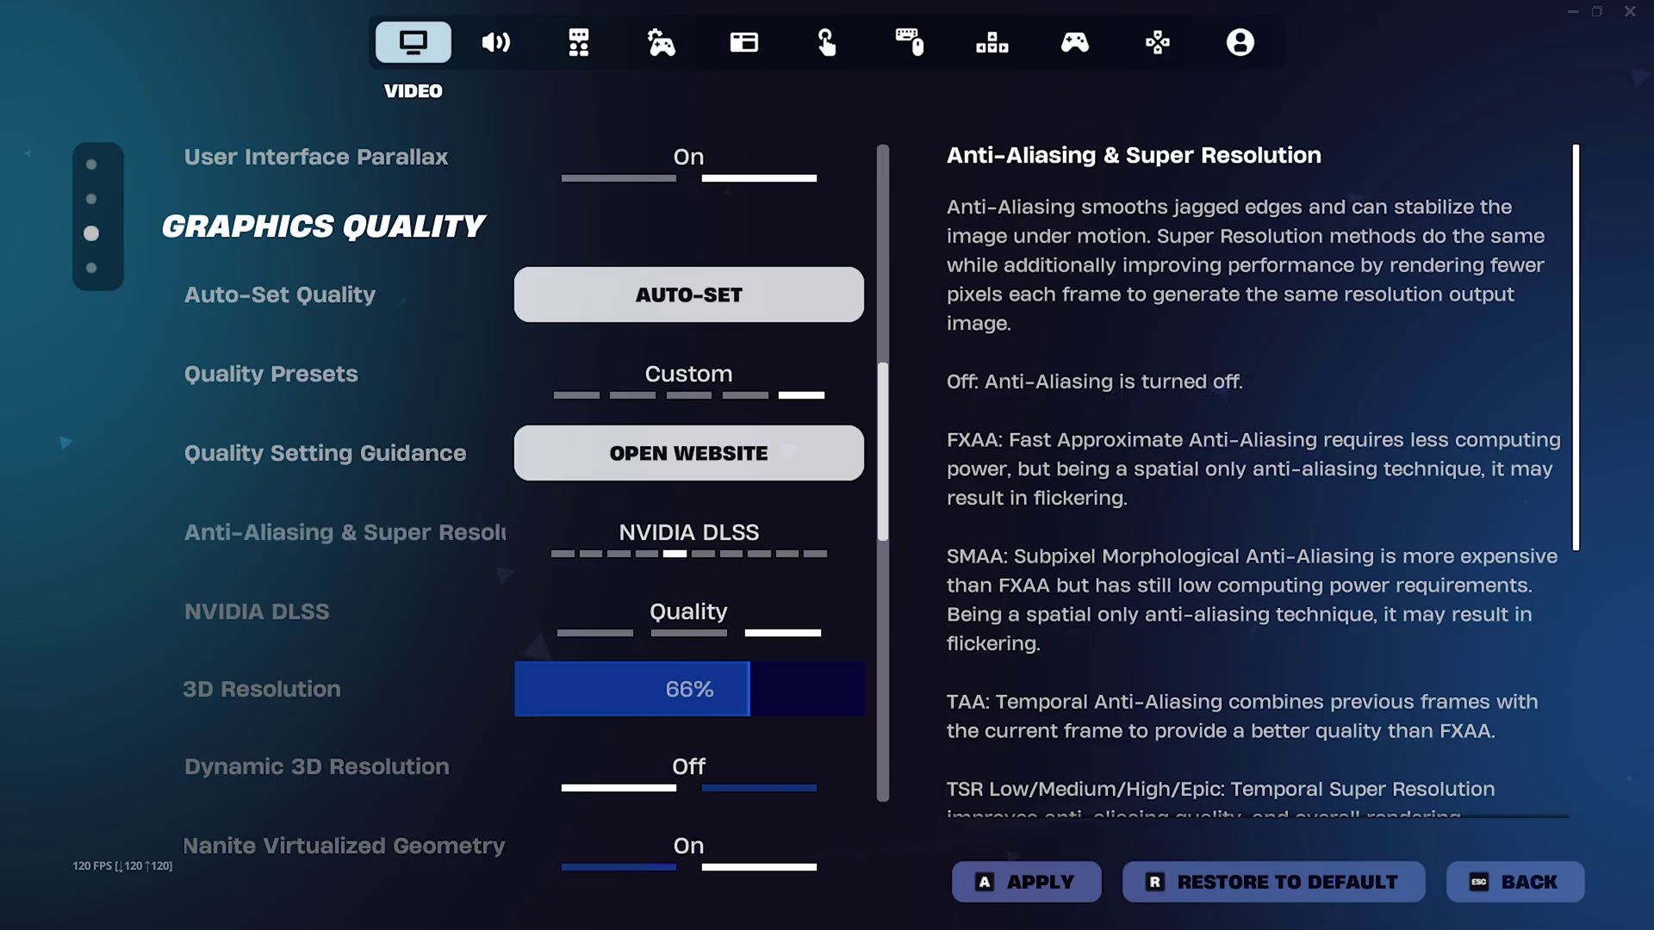
pyautogui.press('Right')
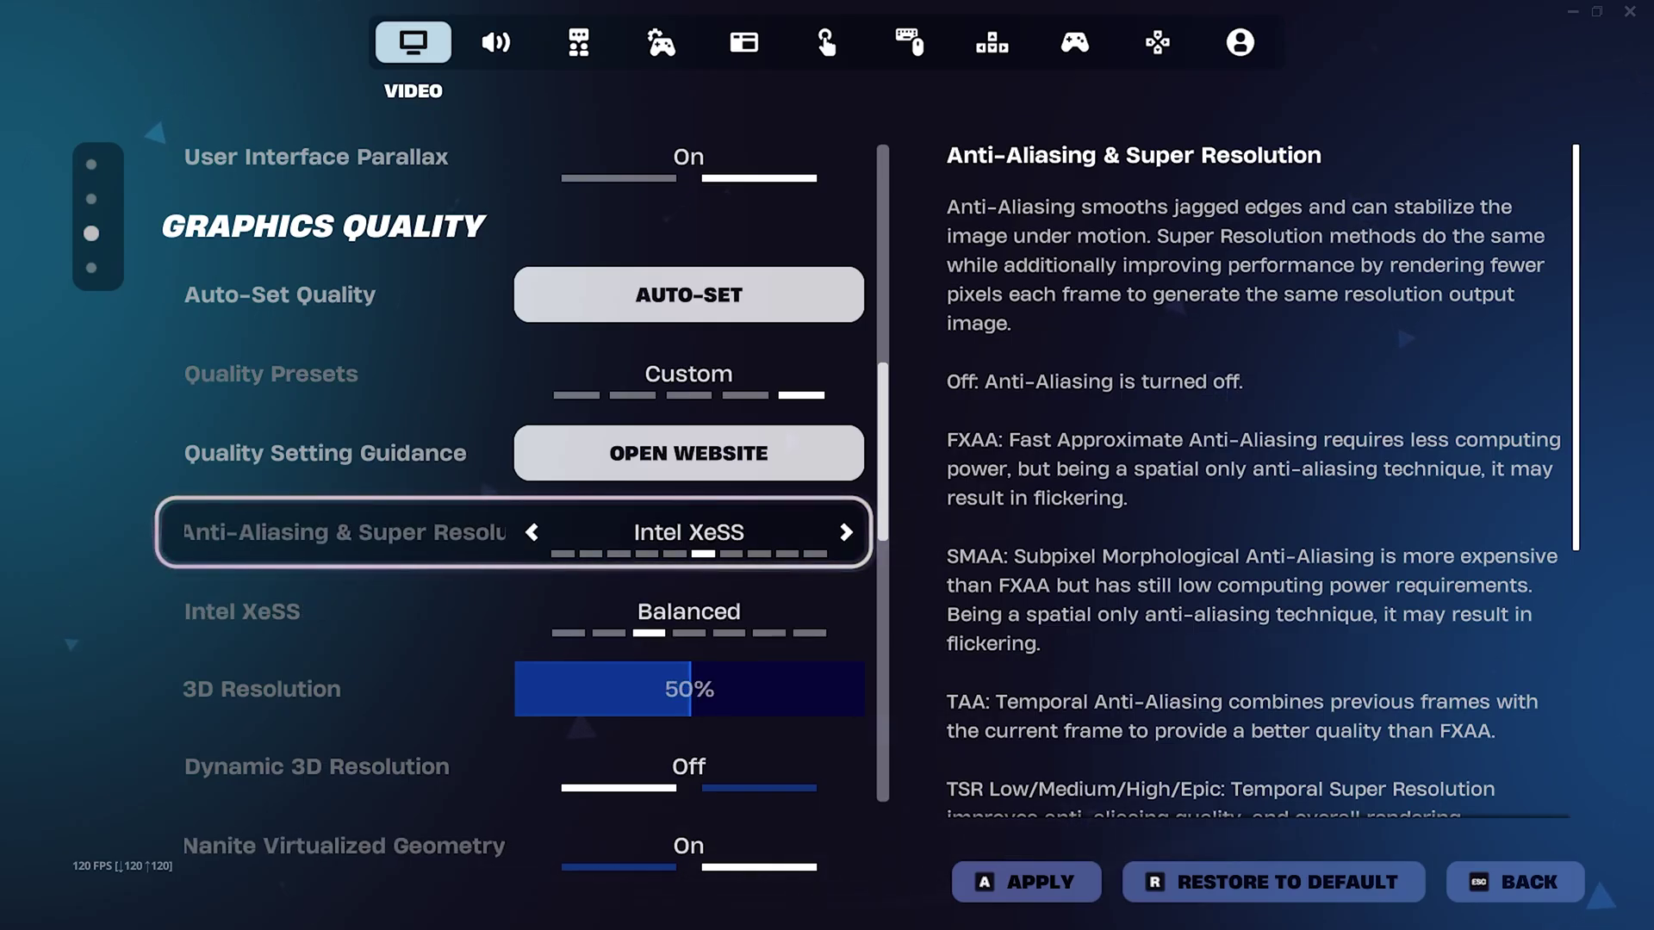
pyautogui.press('Left')
pyautogui.press('Left')
pyautogui.press('Right')
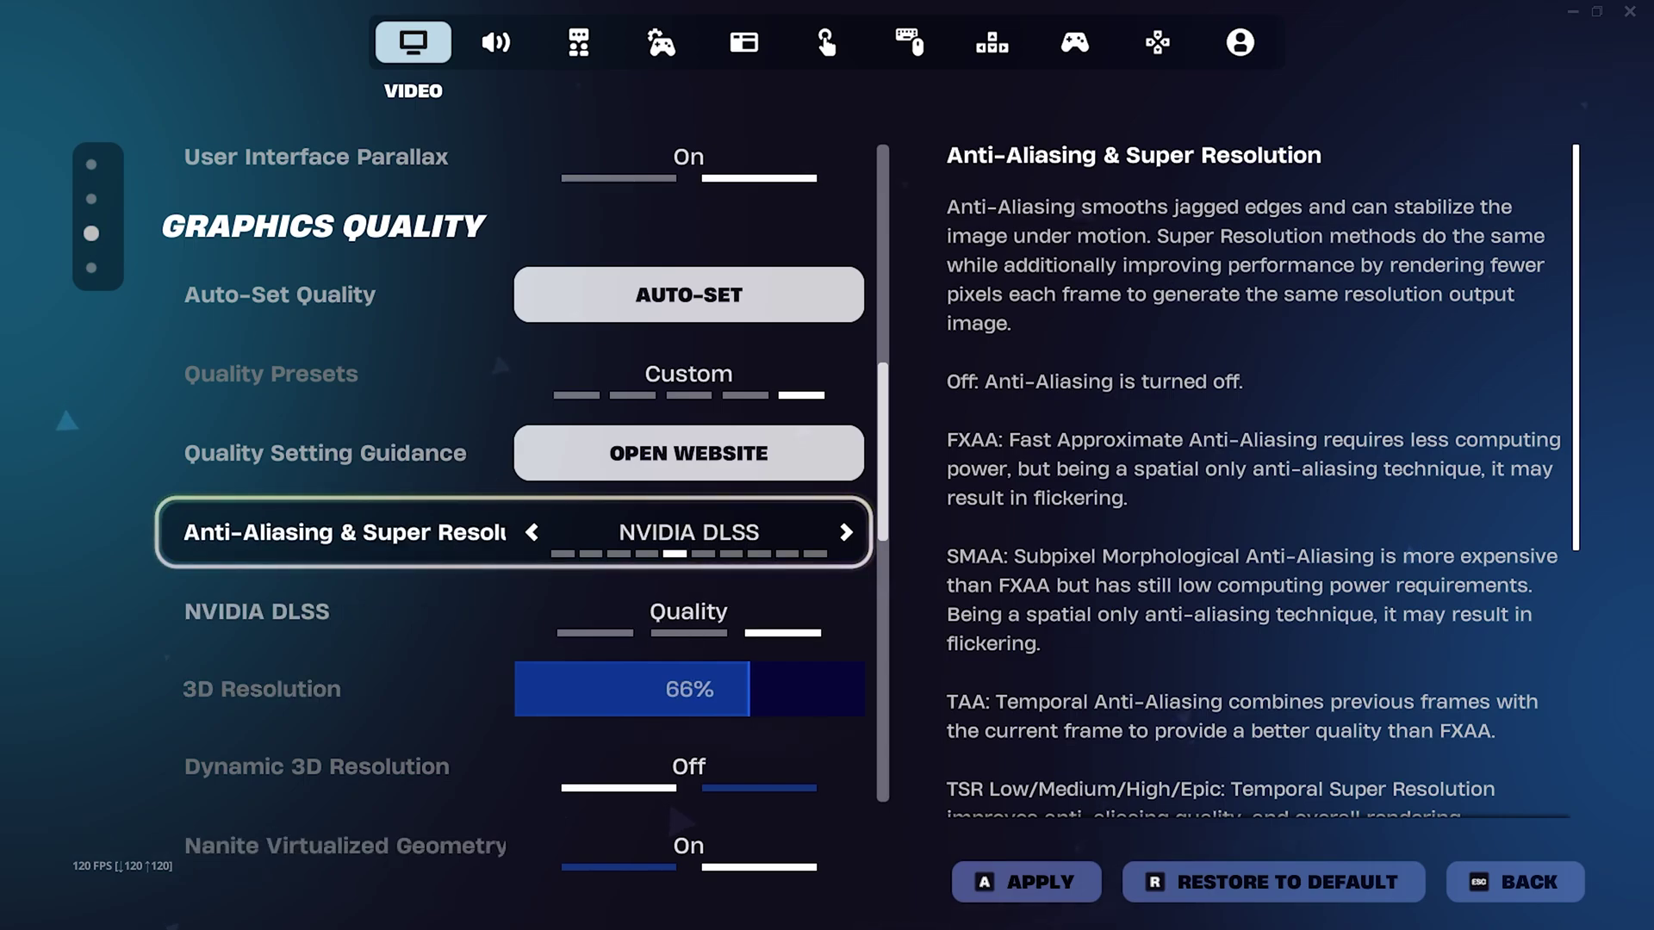
pyautogui.press('Down')
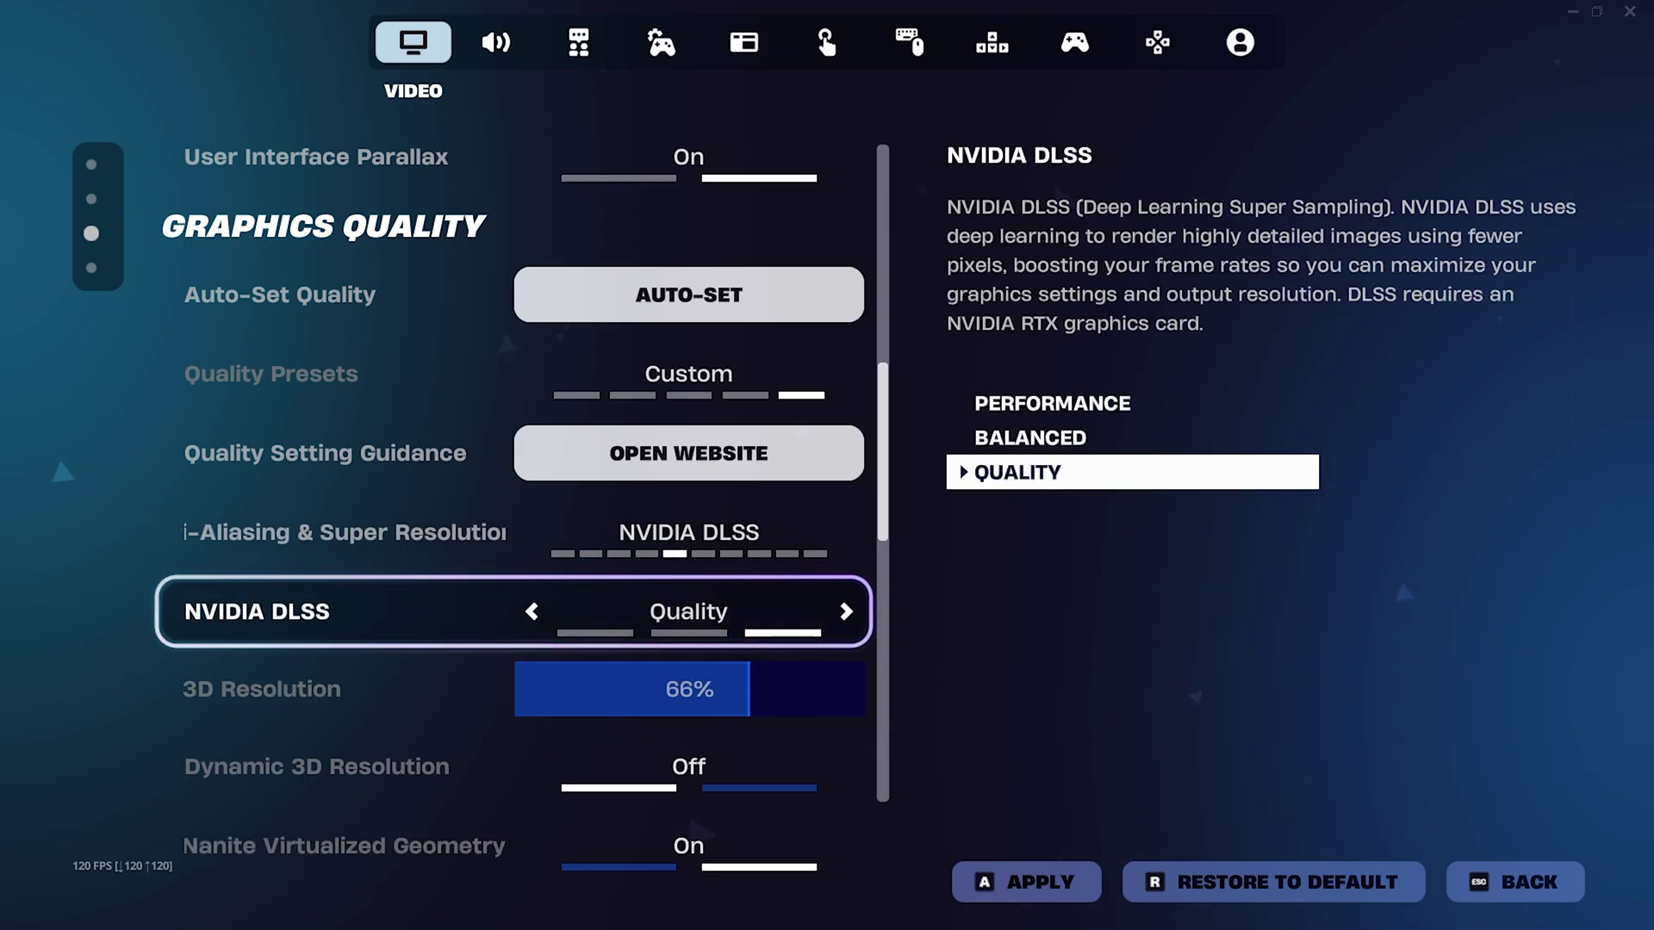
pyautogui.press('Left')
pyautogui.press('Left')
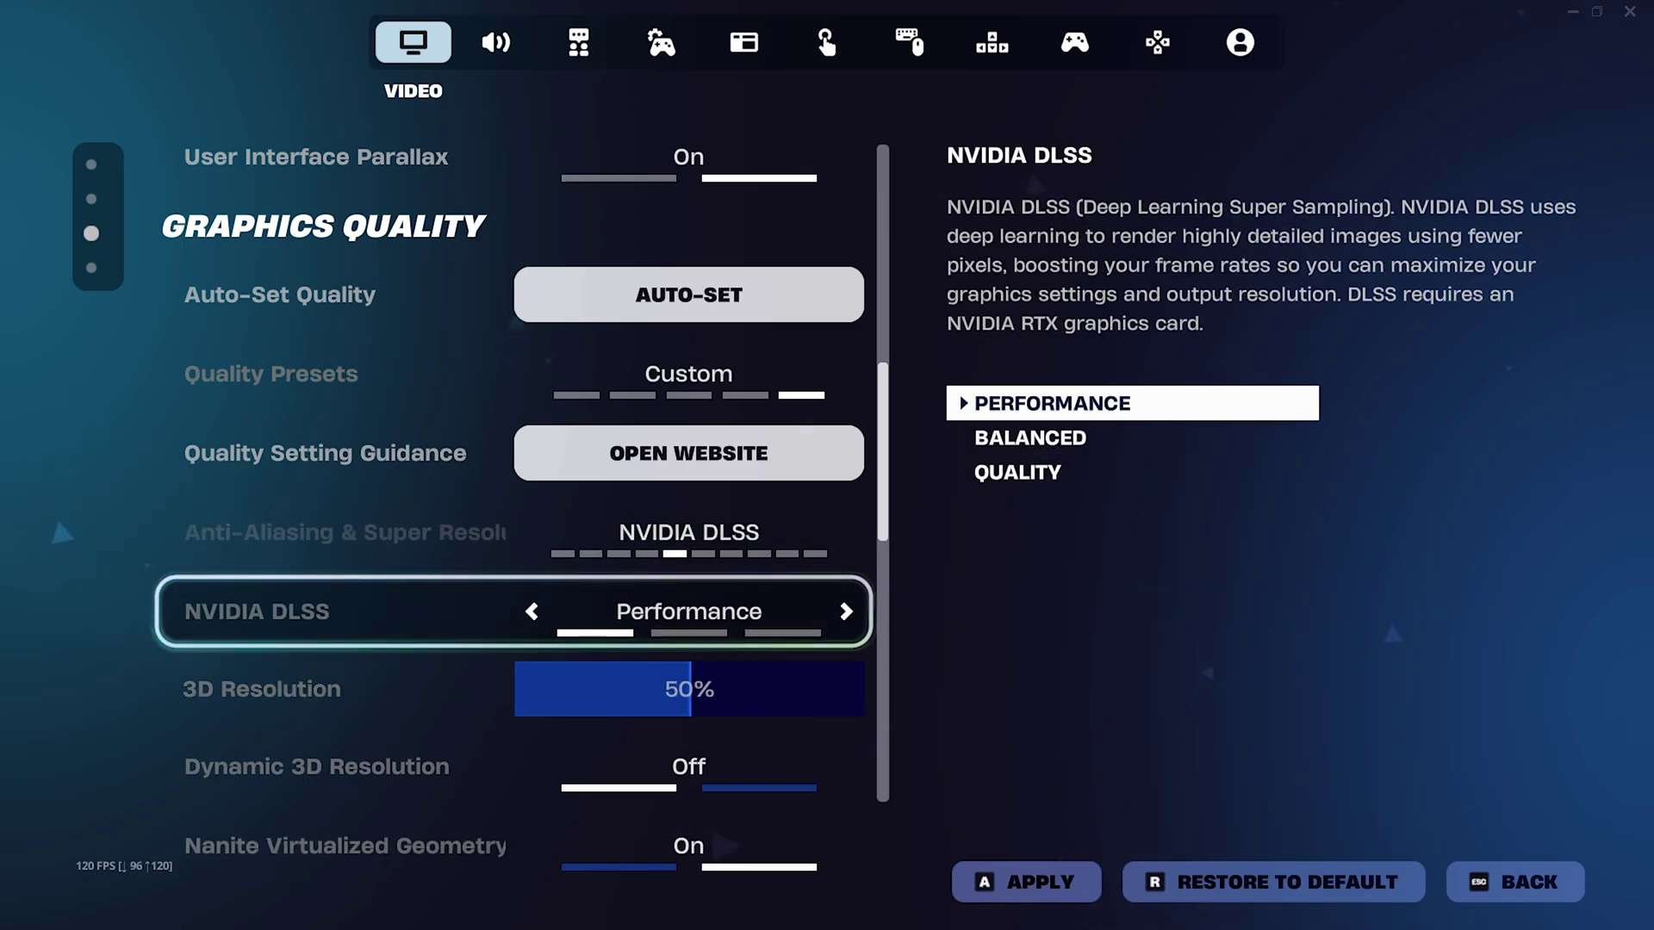
# Turn off Nanite Virtualized Geometry, Global Illumination and Reflections in the graphics quality settings
pyautogui.press('Down')
pyautogui.press('Down')
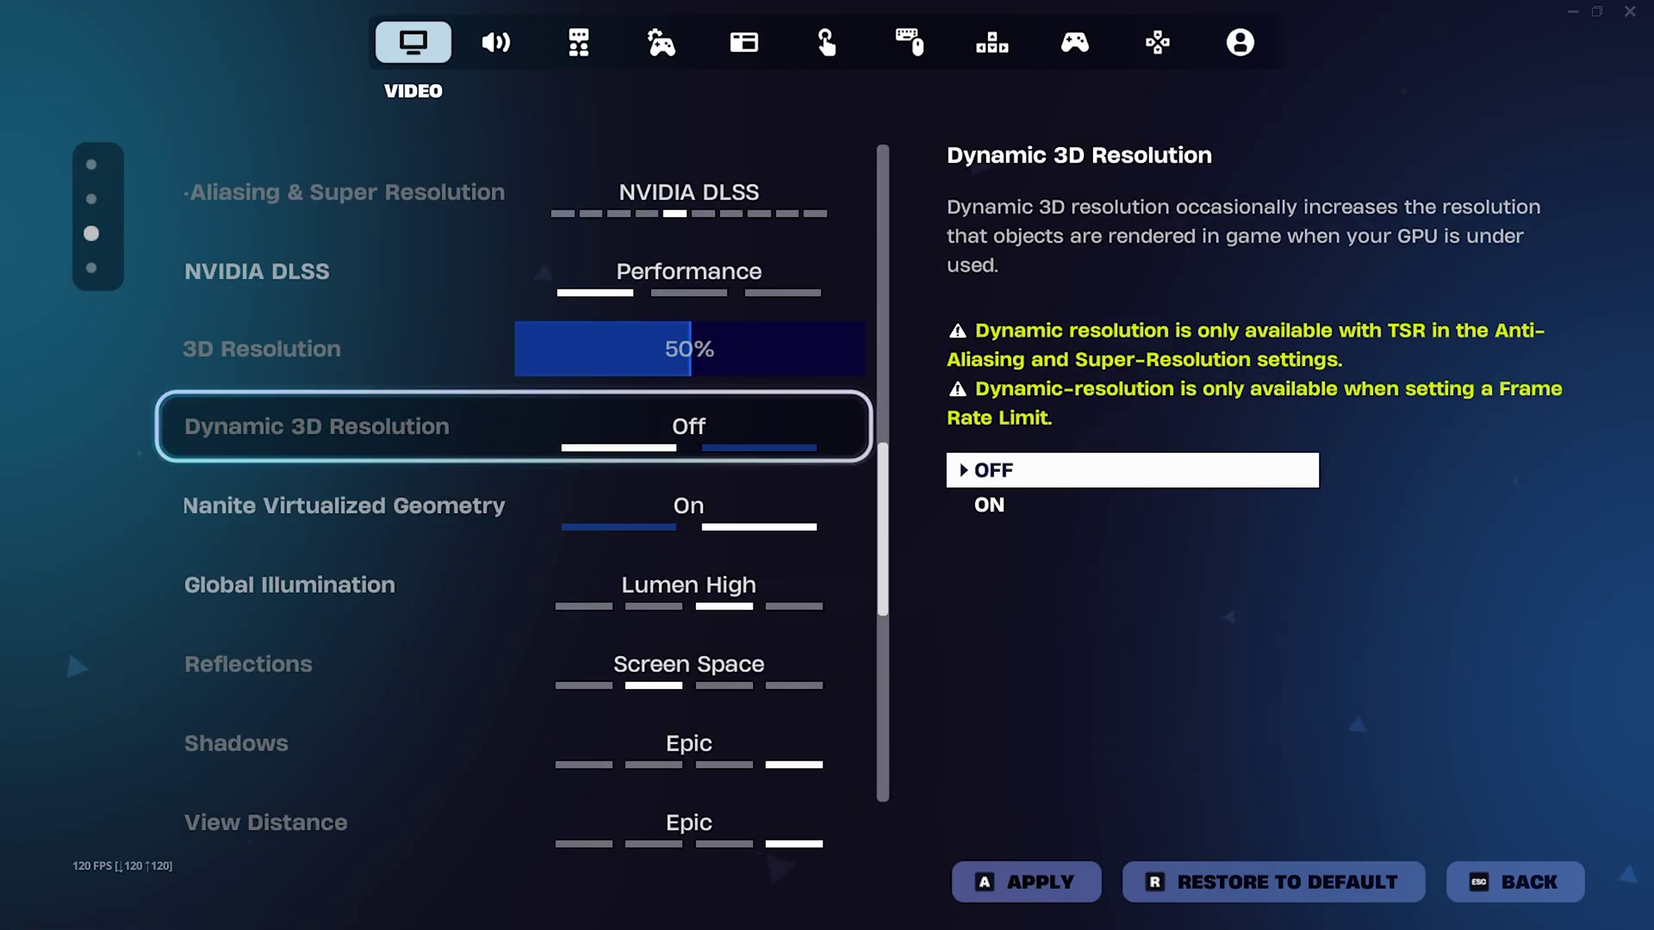
pyautogui.press('Down')
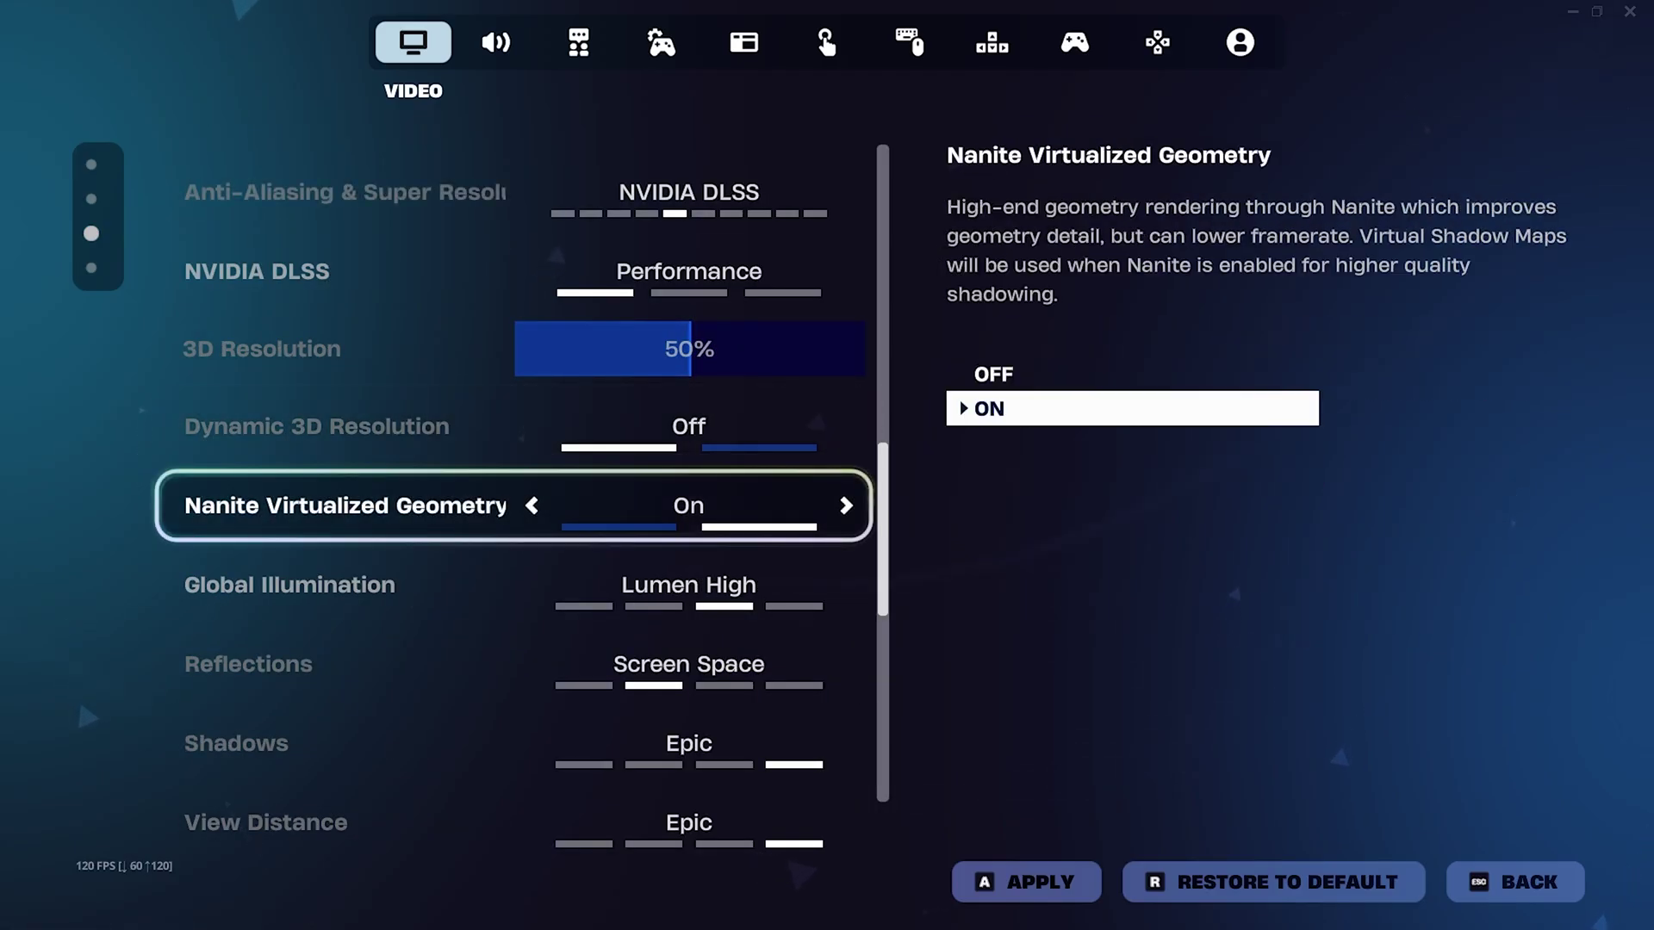
pyautogui.press('Left')
pyautogui.press('Down')
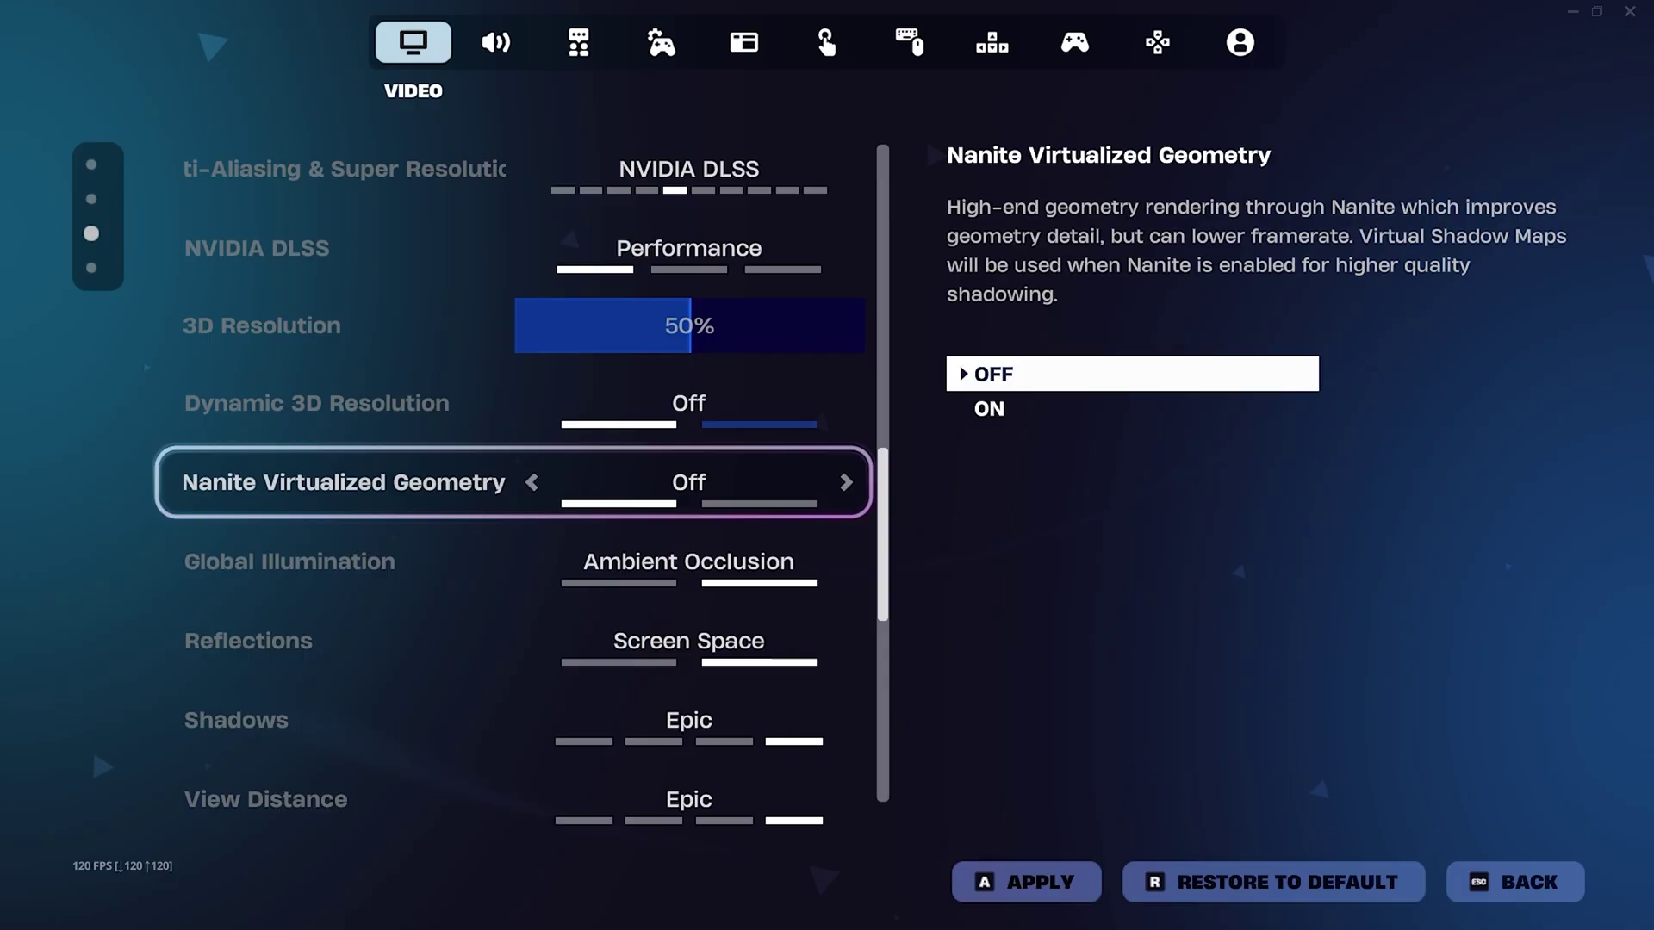
pyautogui.press('Left')
pyautogui.press('Down')
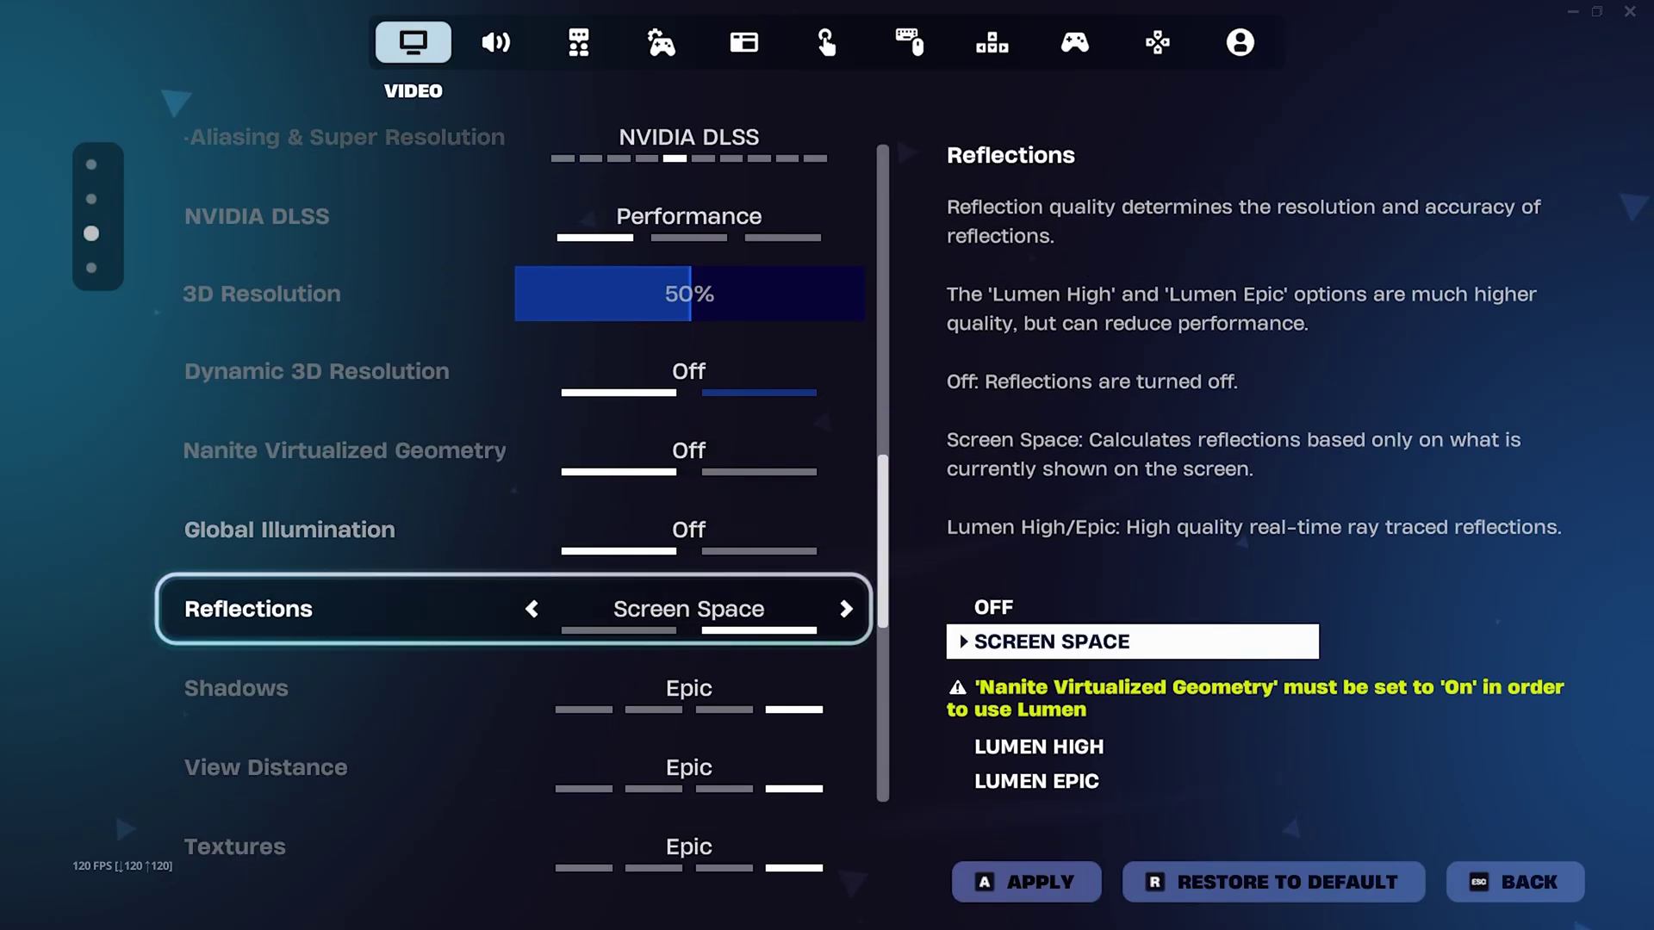
pyautogui.press('Left')
# Set Shadows to Medium and View Distance to Far
pyautogui.press('Down')
pyautogui.press('Down')
pyautogui.press('Down')
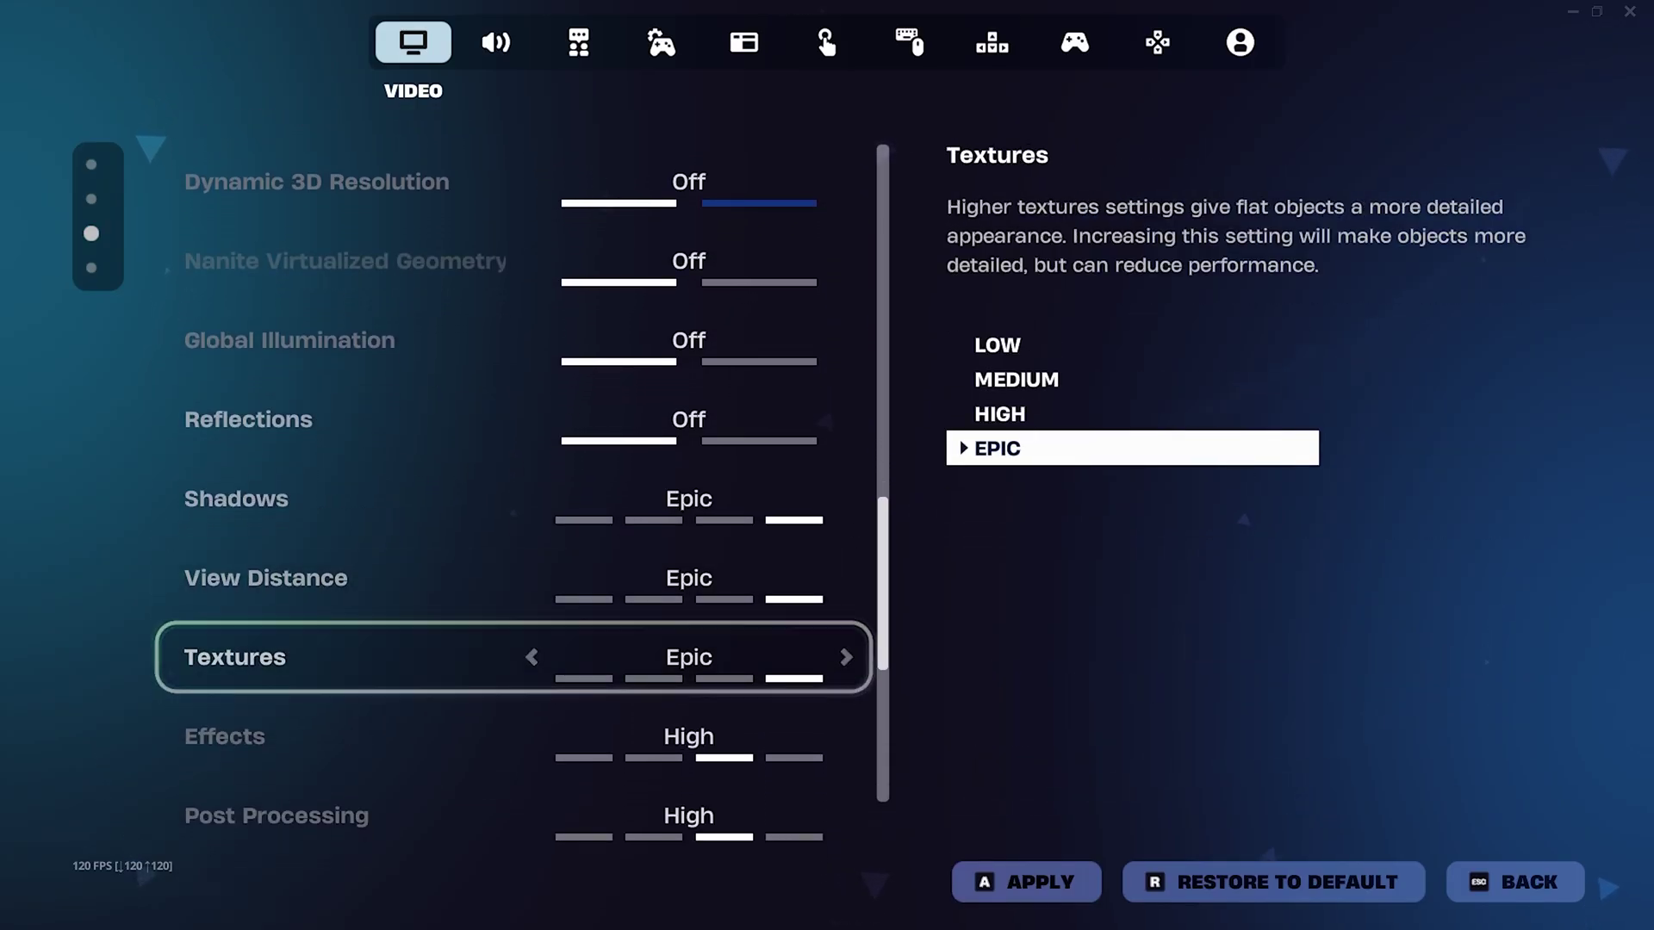
pyautogui.press('Up')
pyautogui.press('Up')
pyautogui.press('Left')
pyautogui.press('Left')
pyautogui.press('Down')
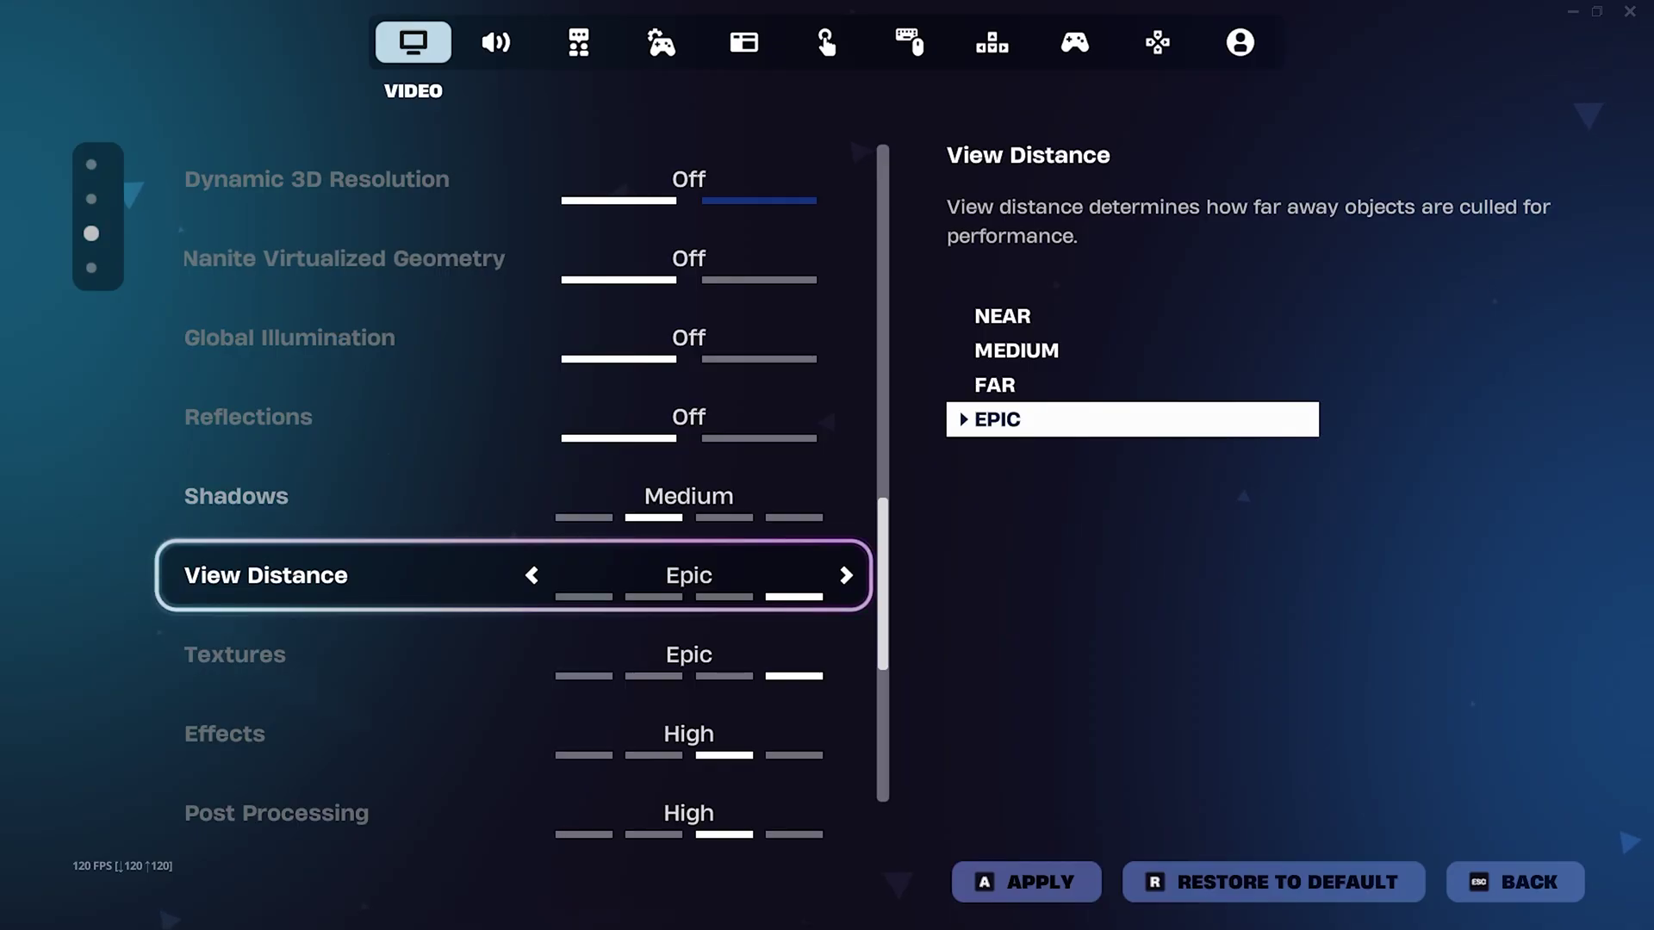
pyautogui.press('Left')
# Set both Textures and Effects to Medium in the graphics quality settings
pyautogui.press('Down')
pyautogui.press('Left')
pyautogui.press('Left')
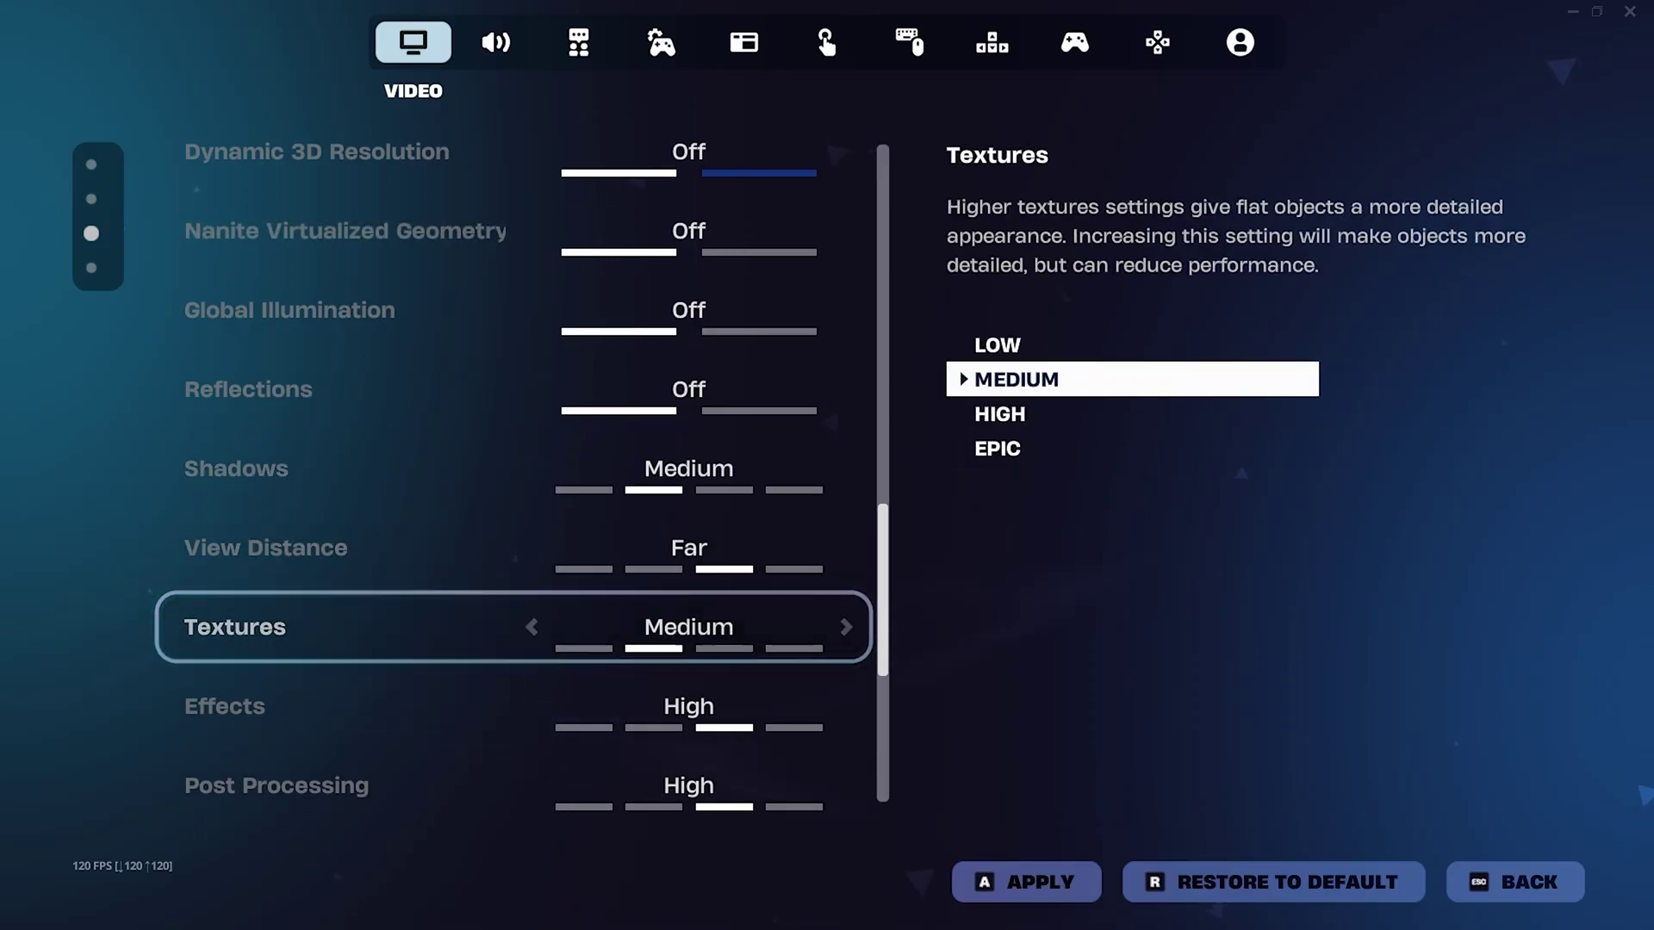
pyautogui.press('Down')
pyautogui.press('Left')
# Set Post Processing to Low
pyautogui.press('Down')
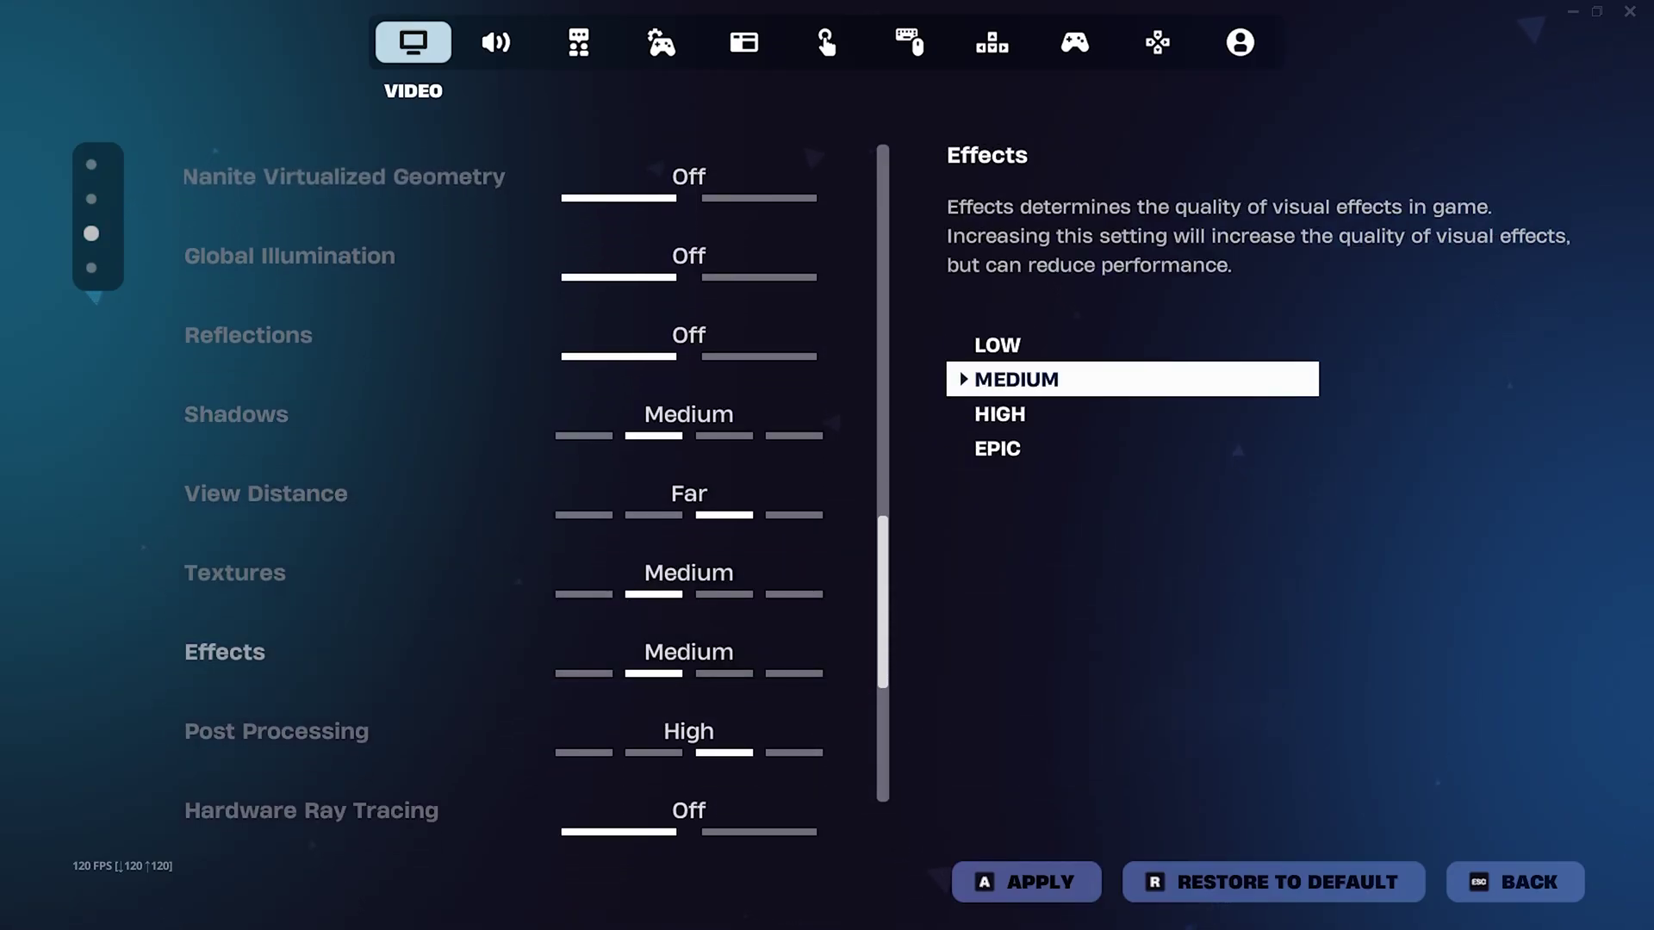
pyautogui.press('Left')
pyautogui.press('Left')
# Go through the Advanced Graphics options and set NVIDIA Reflex Low Latency to On +Boost
pyautogui.press('Down')
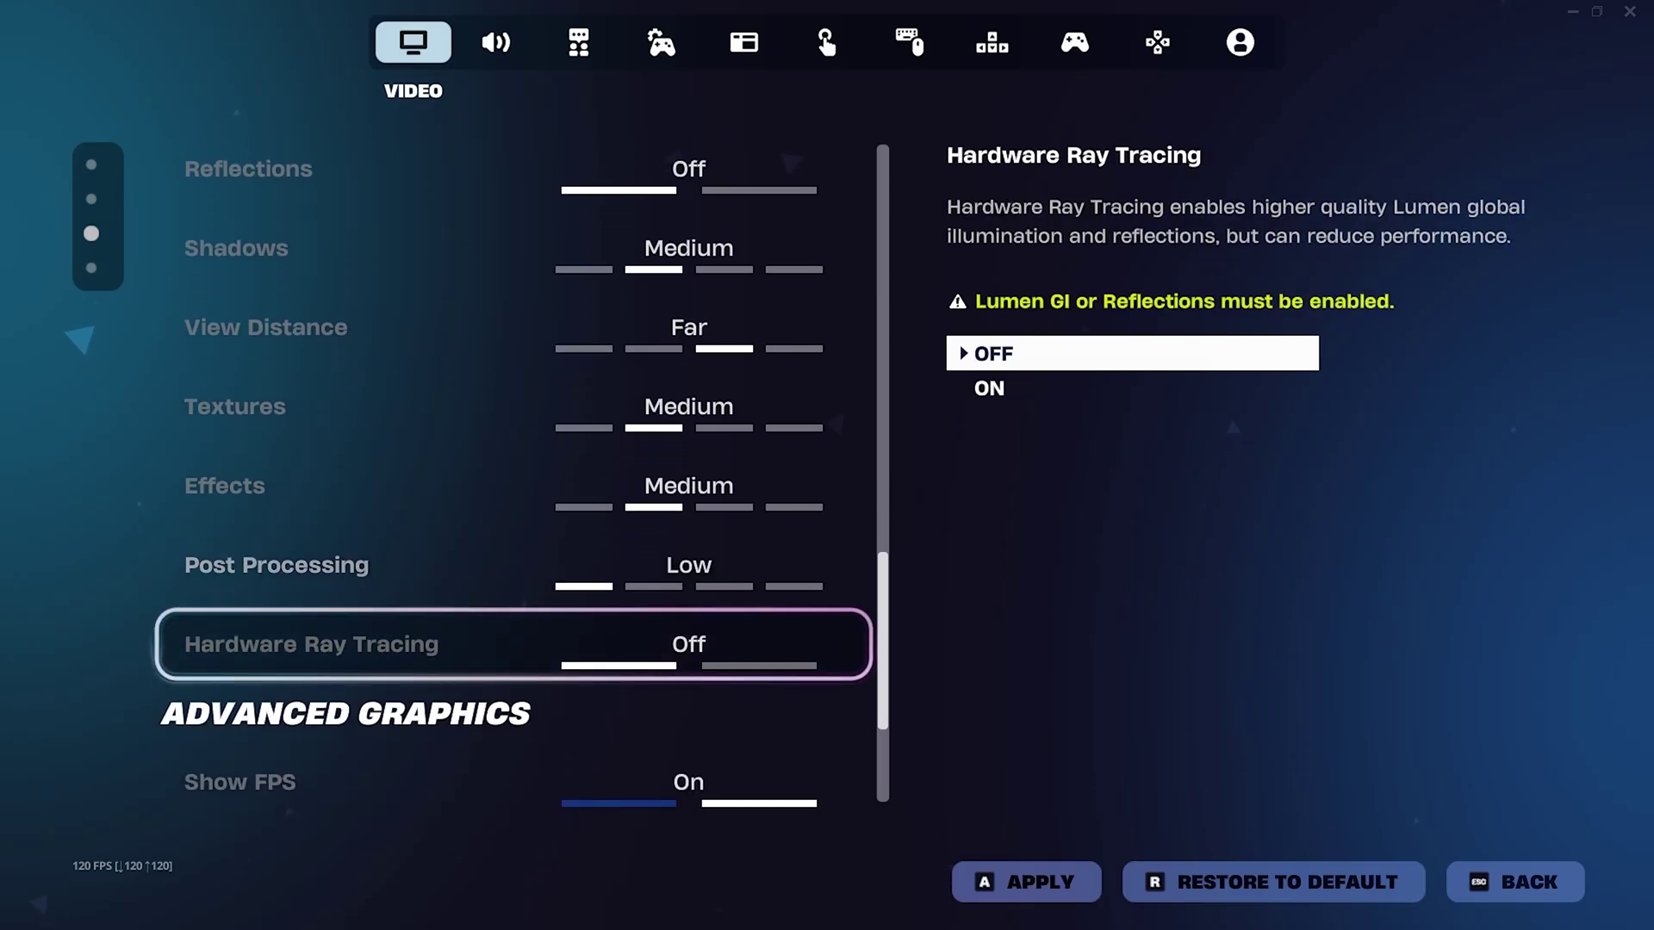
pyautogui.press('Down')
pyautogui.press('Down')
pyautogui.press('Up')
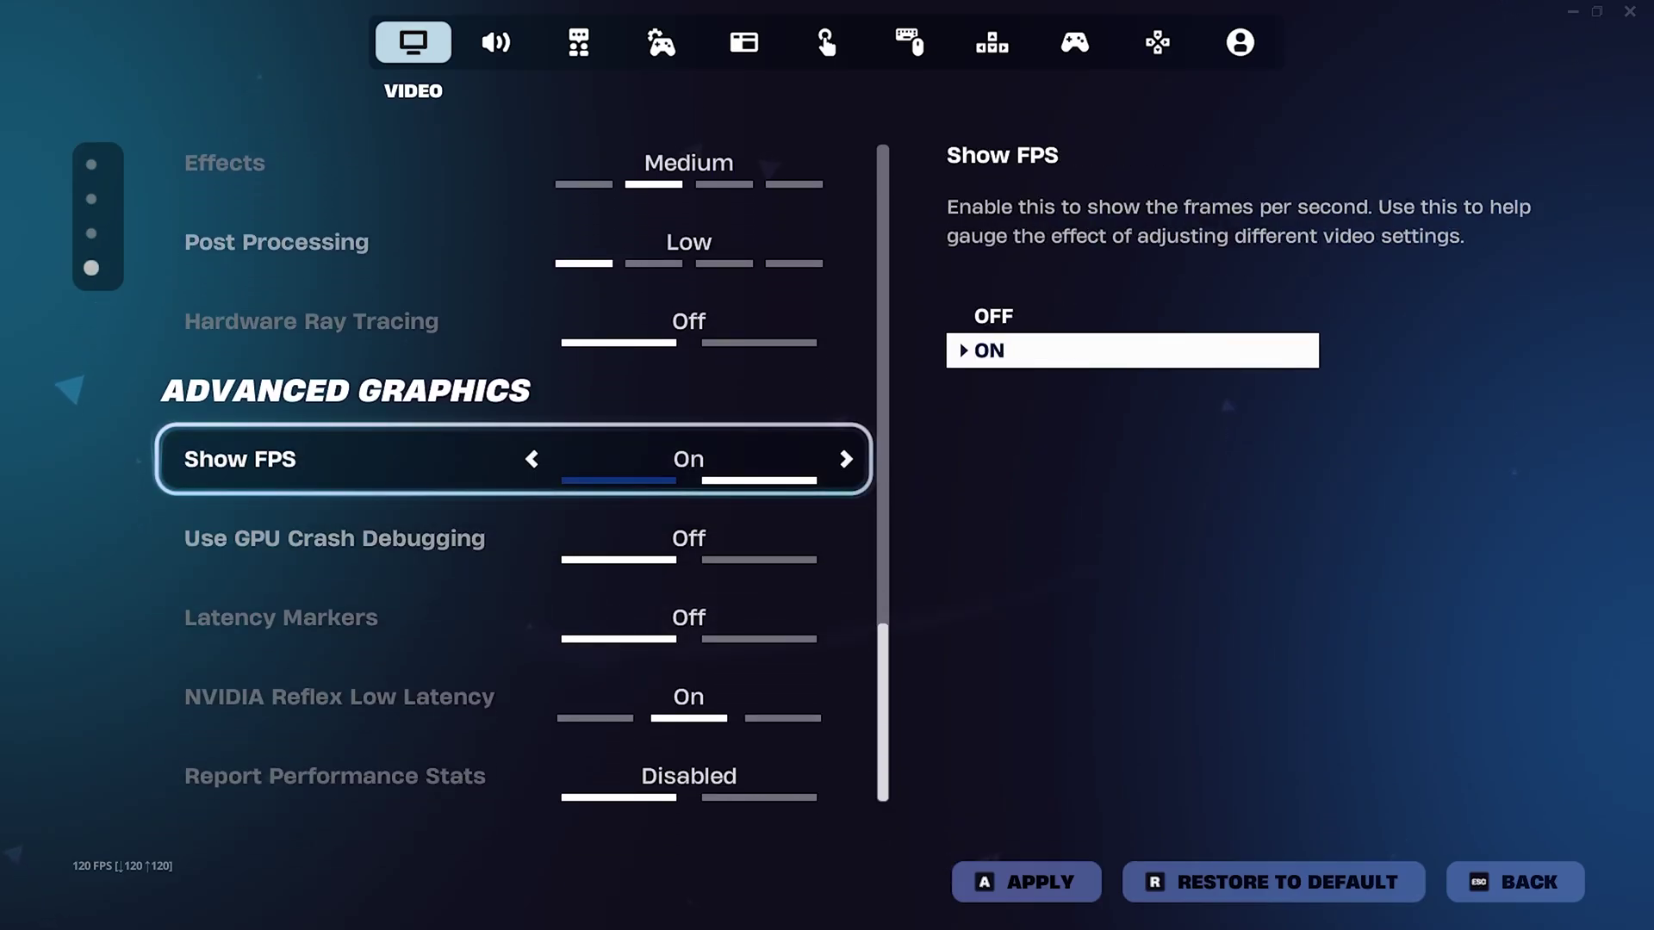
pyautogui.press('Down')
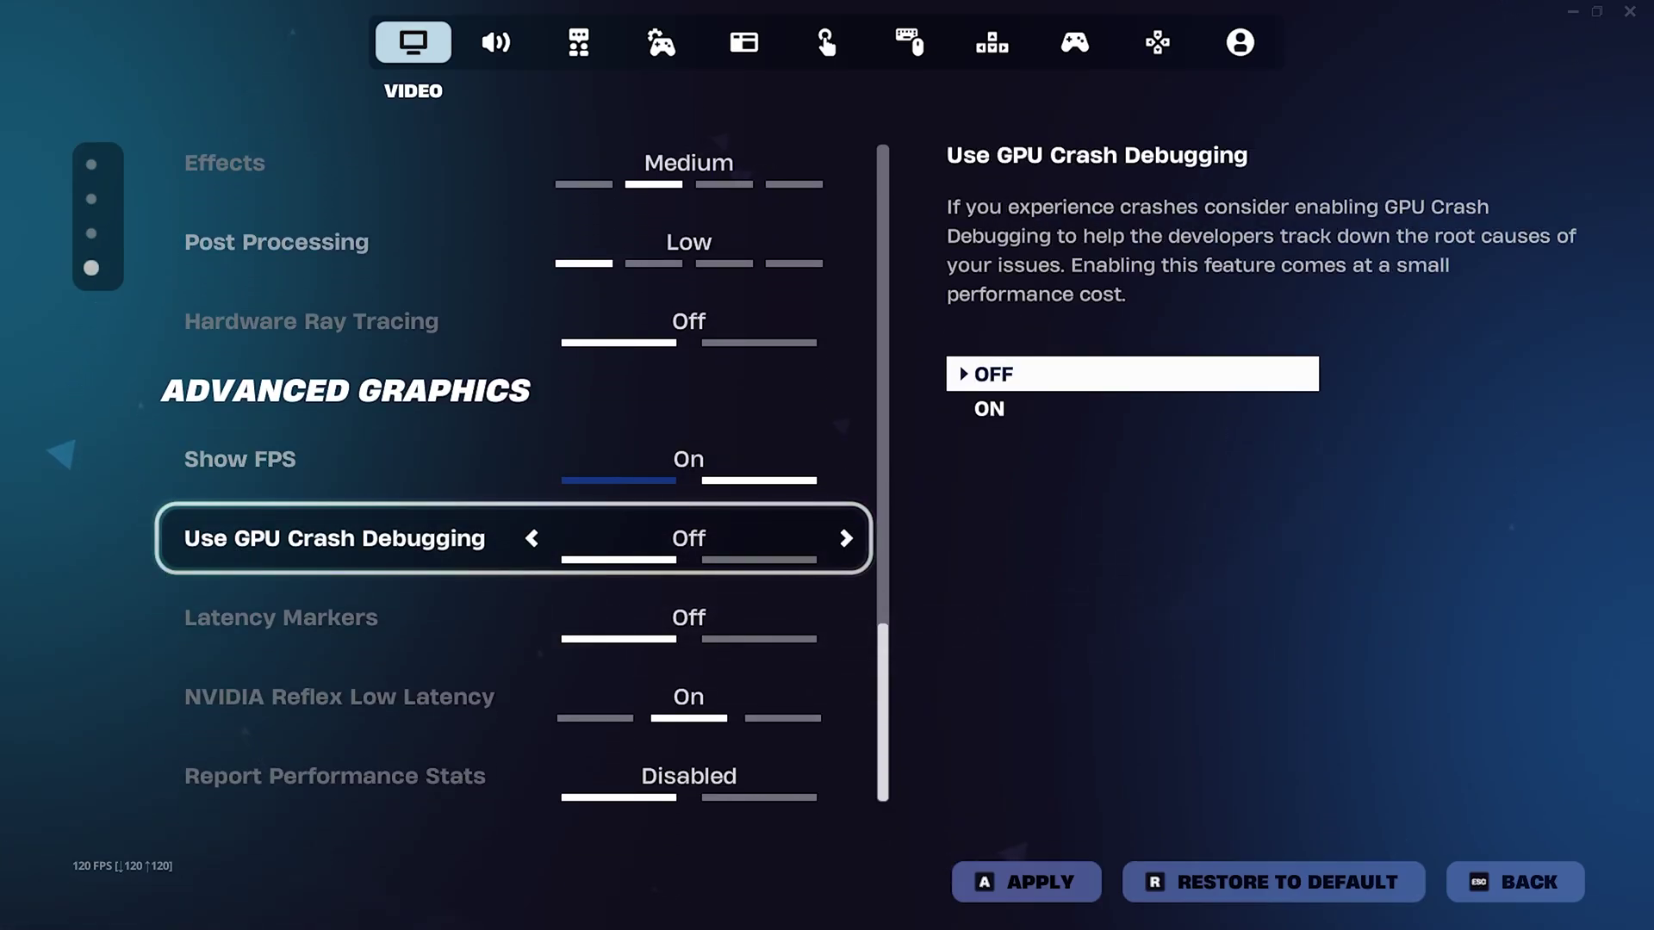
pyautogui.press('Down')
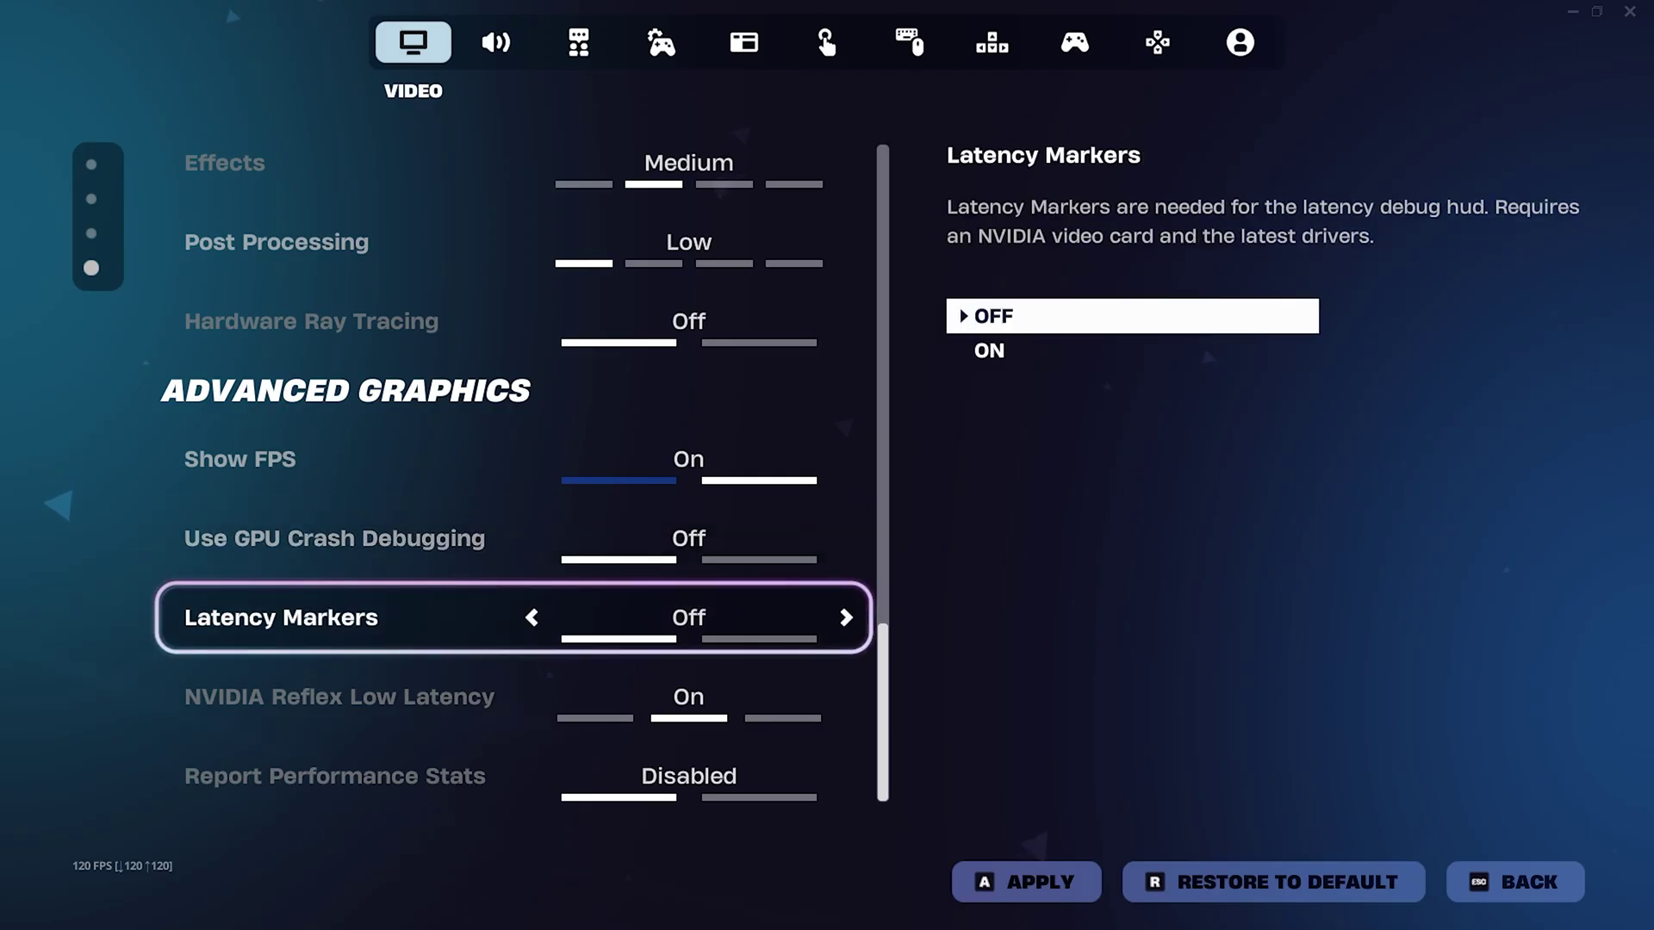
pyautogui.press('Down')
pyautogui.press('Right')
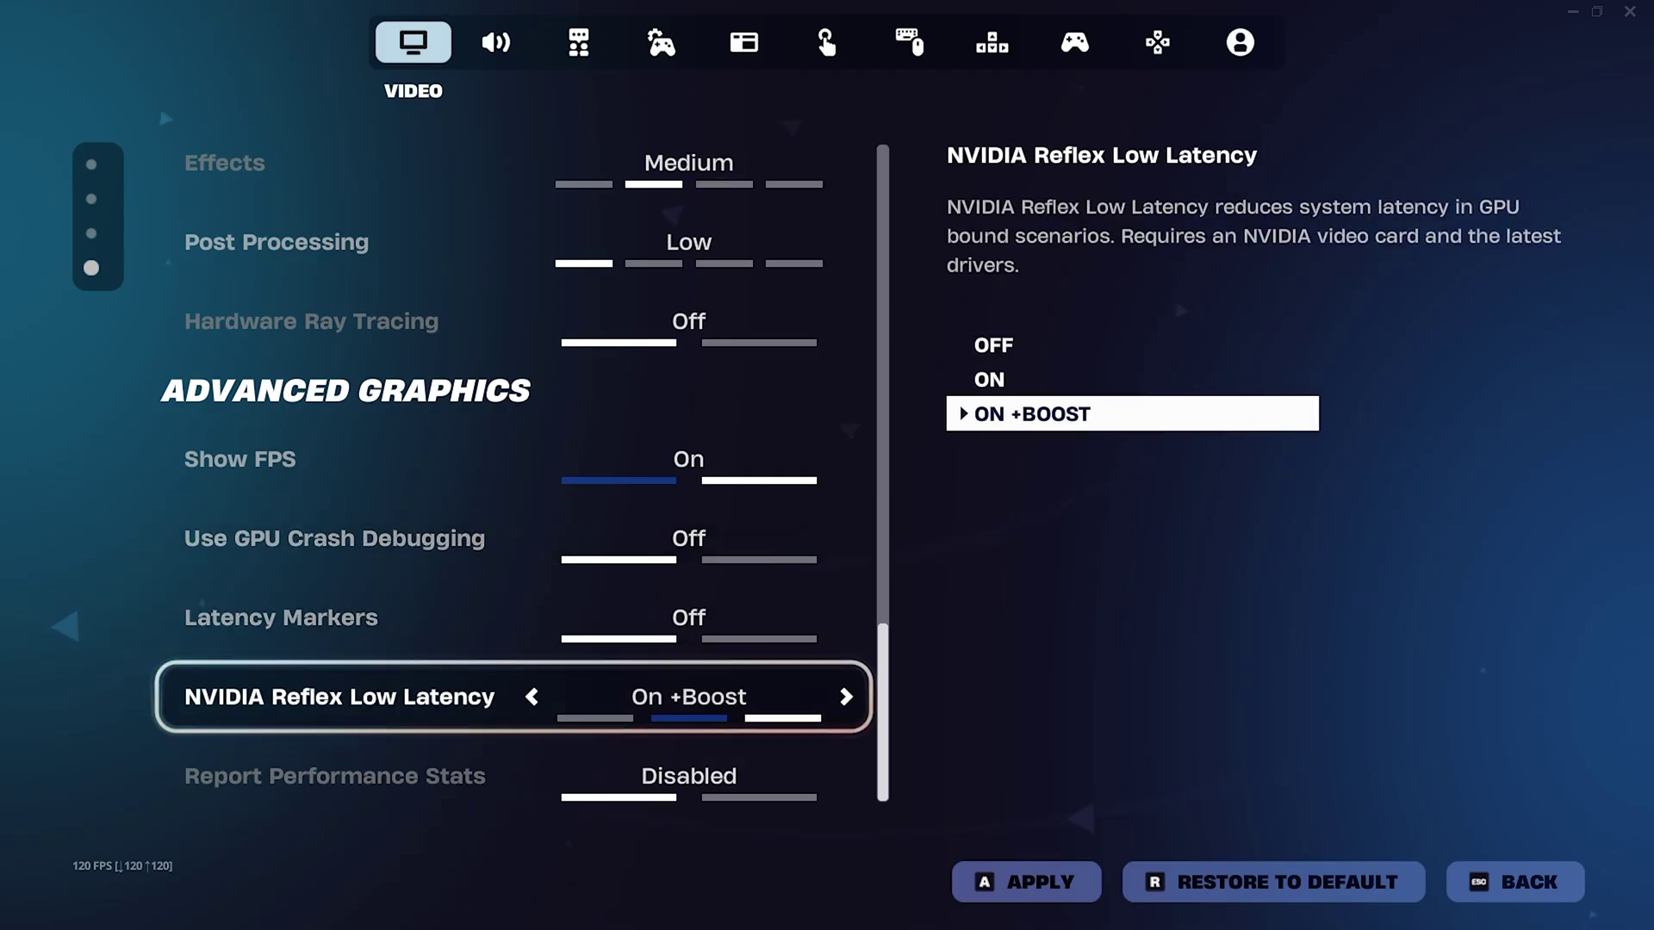
# Apply the changed video settings and decline restarting the game
pyautogui.scroll(2, 689, 708)
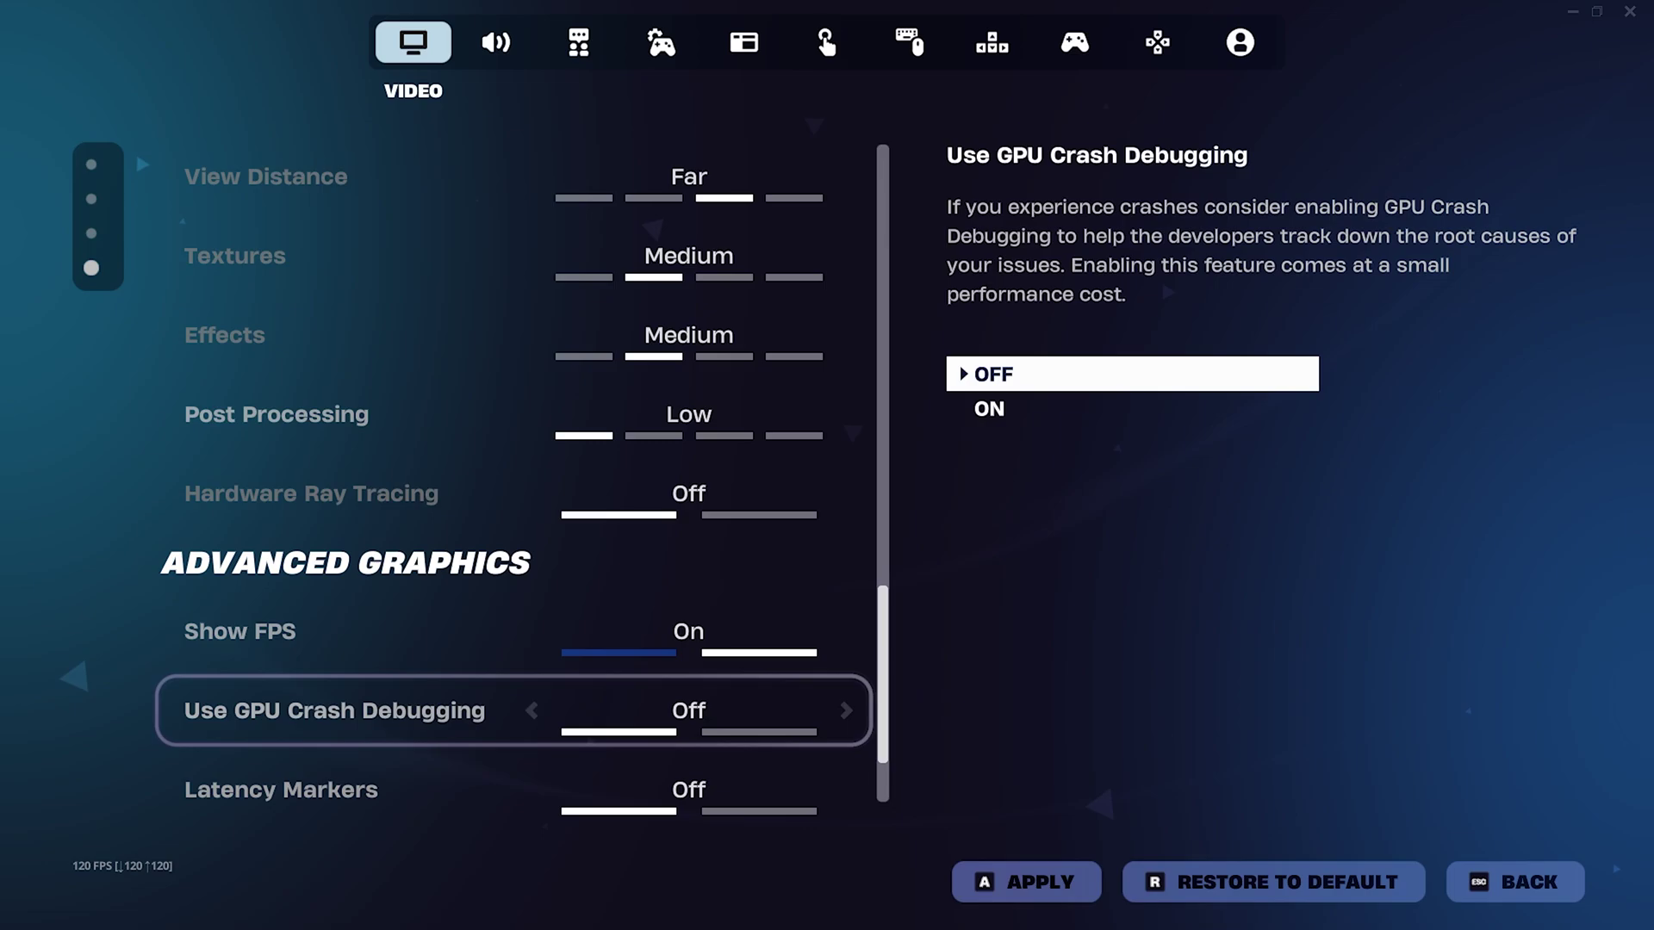
pyautogui.click(1027, 882)
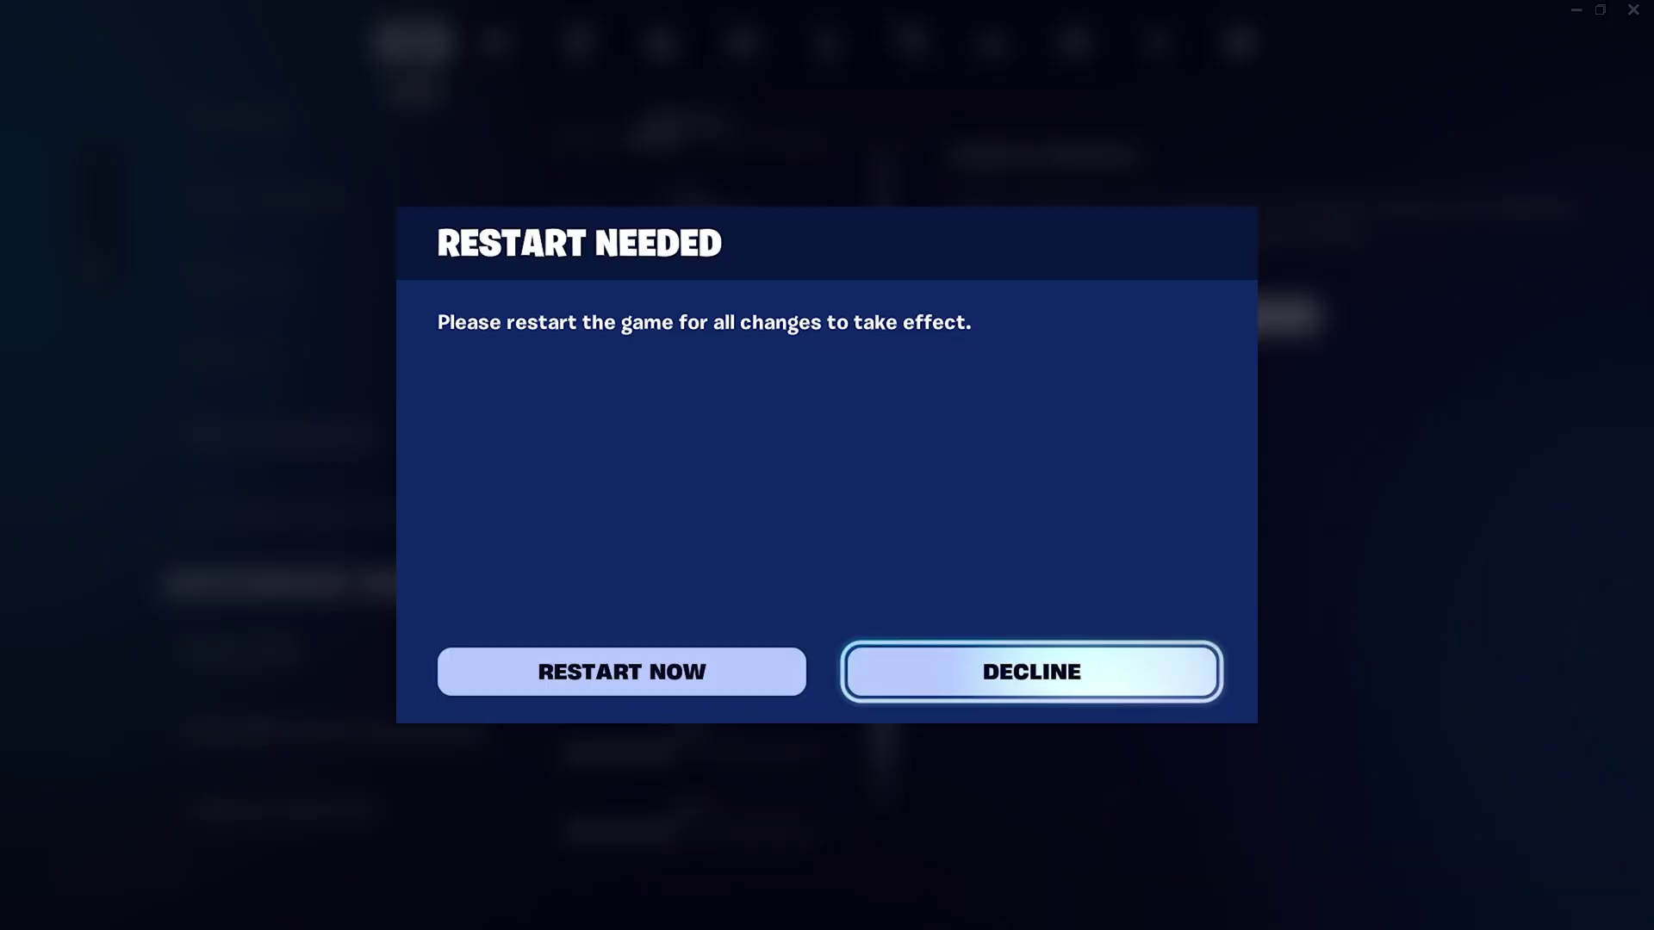
pyautogui.click(1032, 672)
# Open the audio settings and check Sound Quality and the other sound options
pyautogui.click(496, 42)
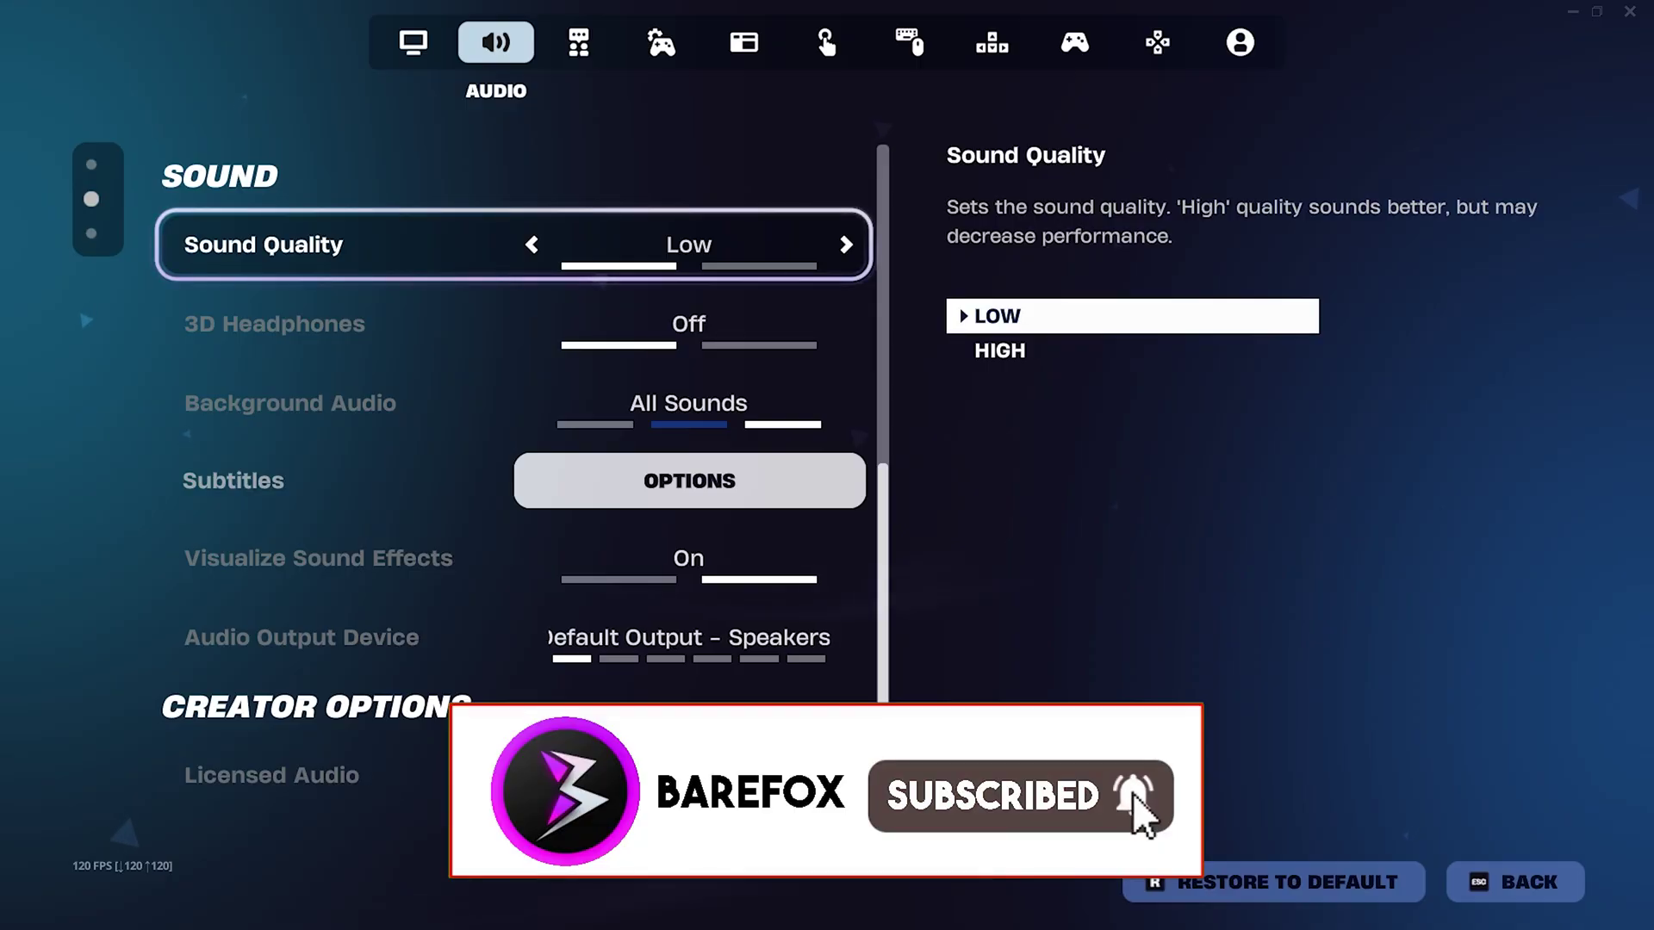
pyautogui.press('Down')
pyautogui.press('Down')
pyautogui.press('Down')
pyautogui.press('Down')
pyautogui.press('Down')
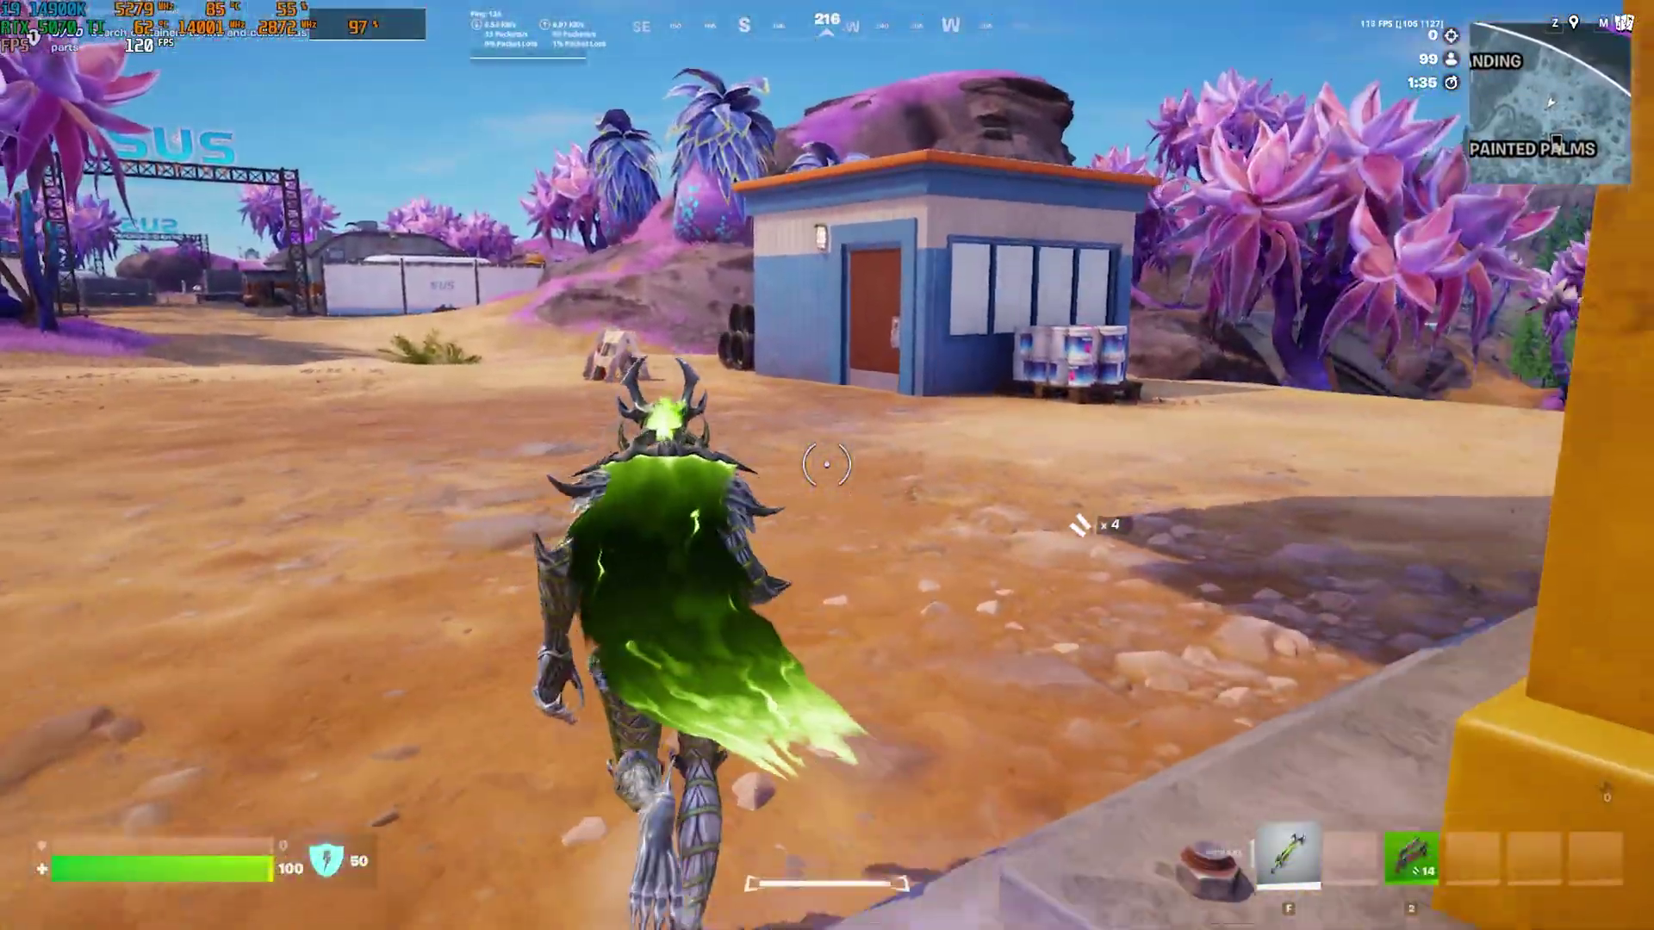
pyautogui.press('2')
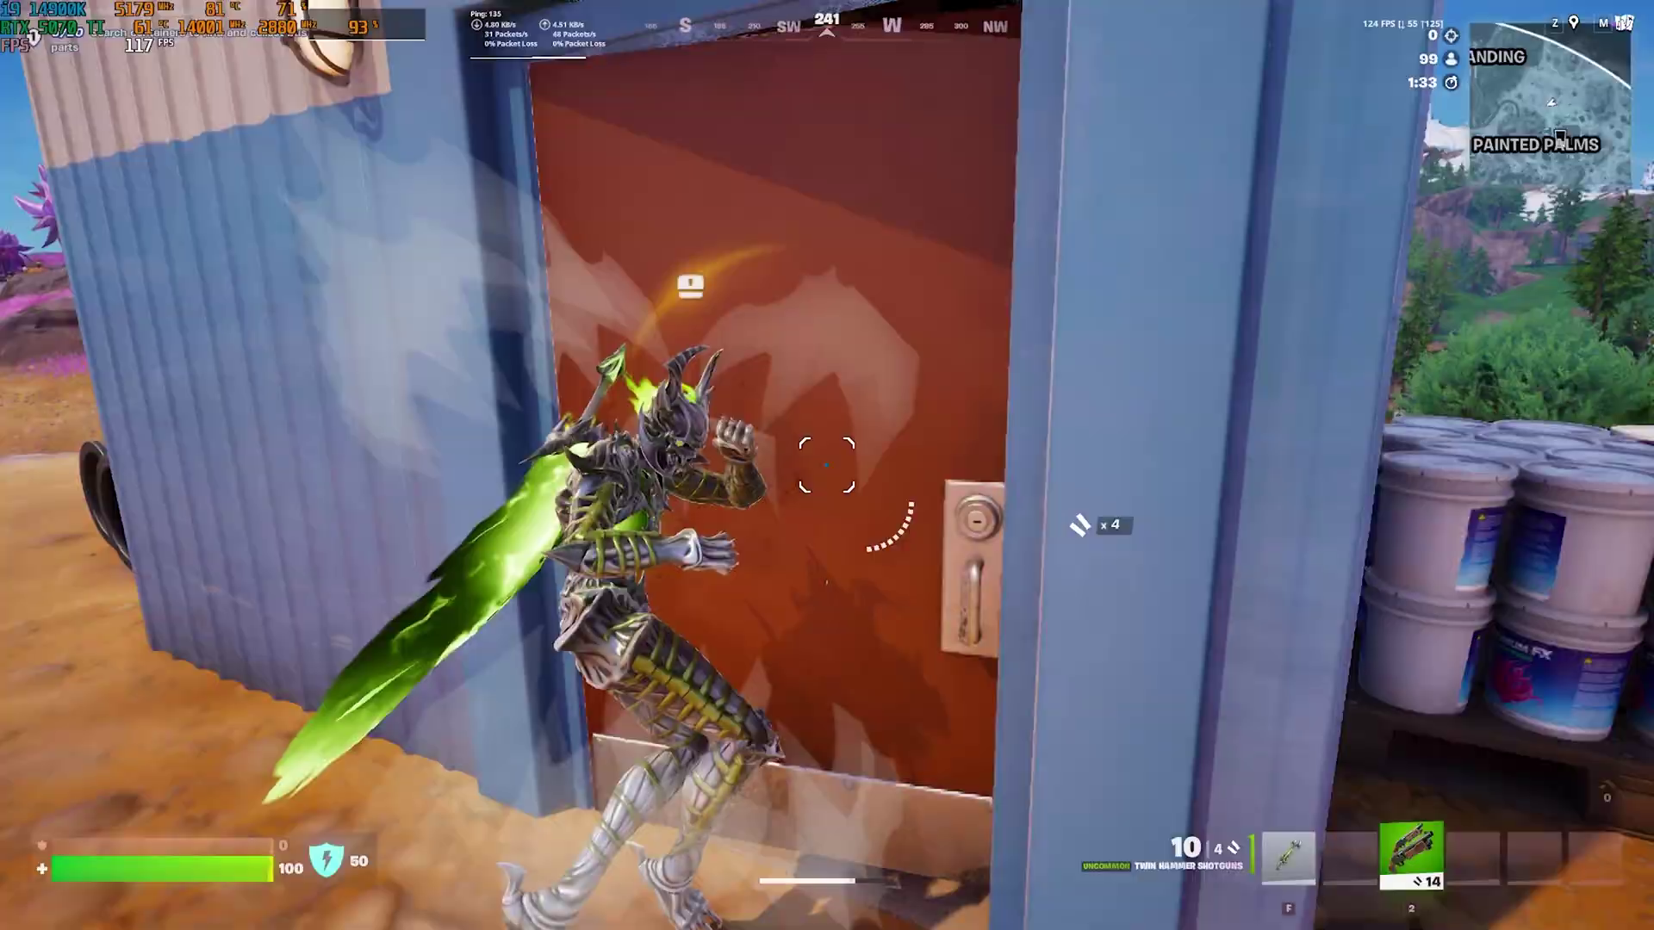